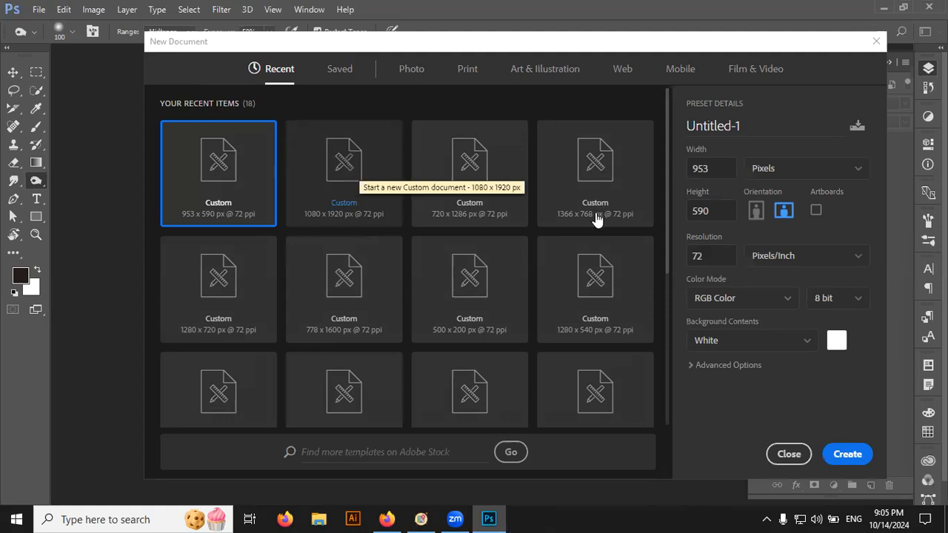
Create a new RGB document 2000 pixels wide and 2000 pixels high at 72 pixels per inch.
click(722, 170)
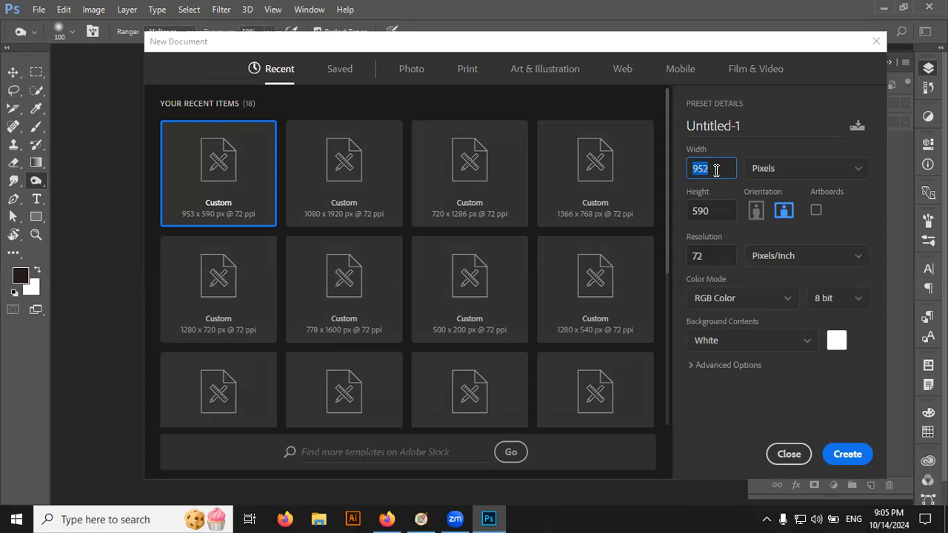
text(2000)
key(Tab)
text(2000)
key(Tab)
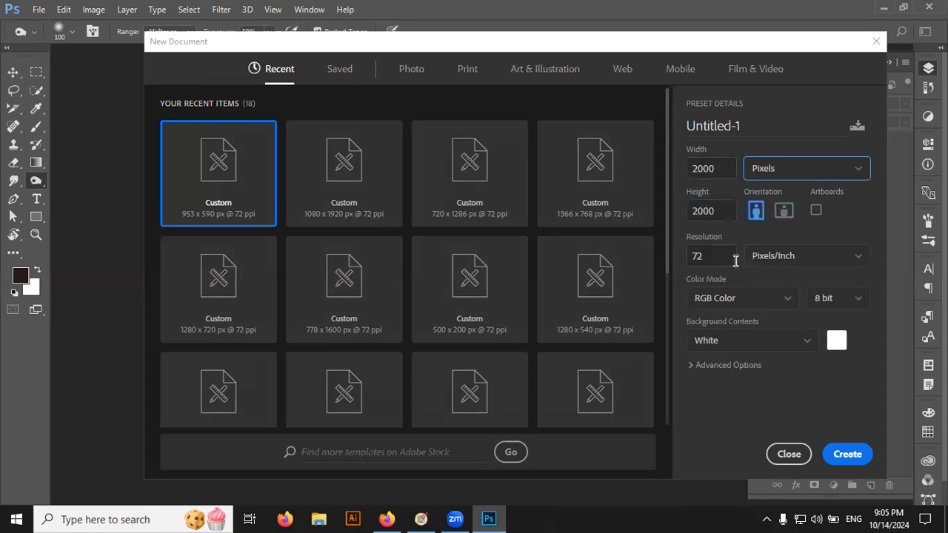
click(843, 453)
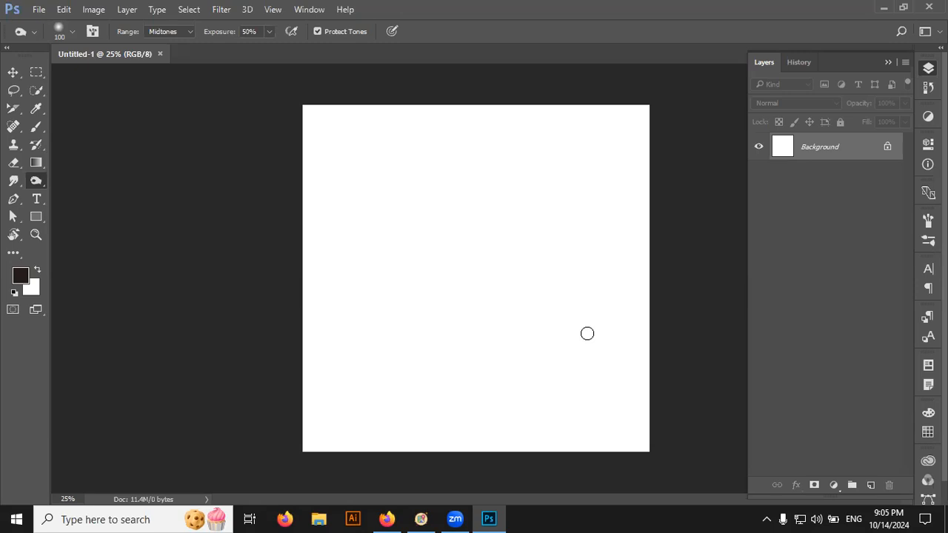
Switch to Firefox and run a Google search for "wooden wallpaper".
click(386, 518)
click(201, 35)
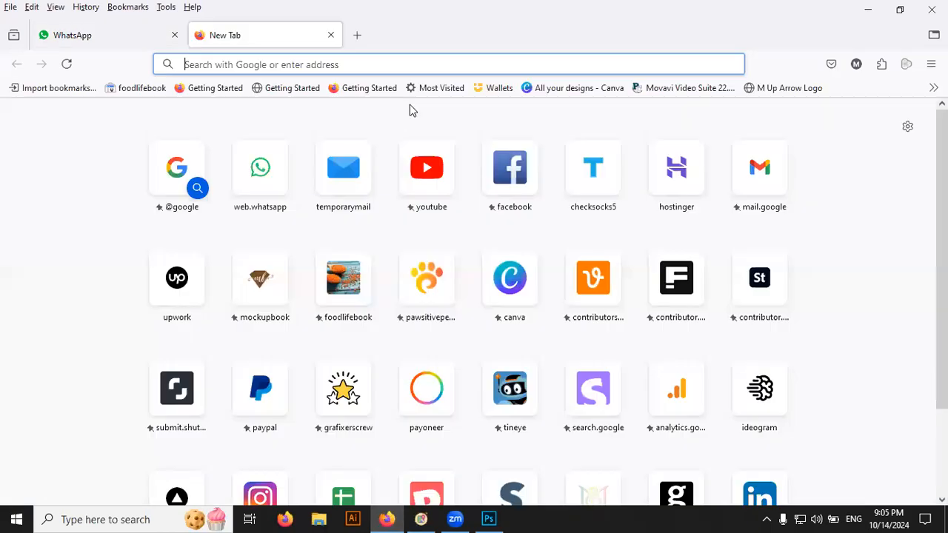
text(wood)
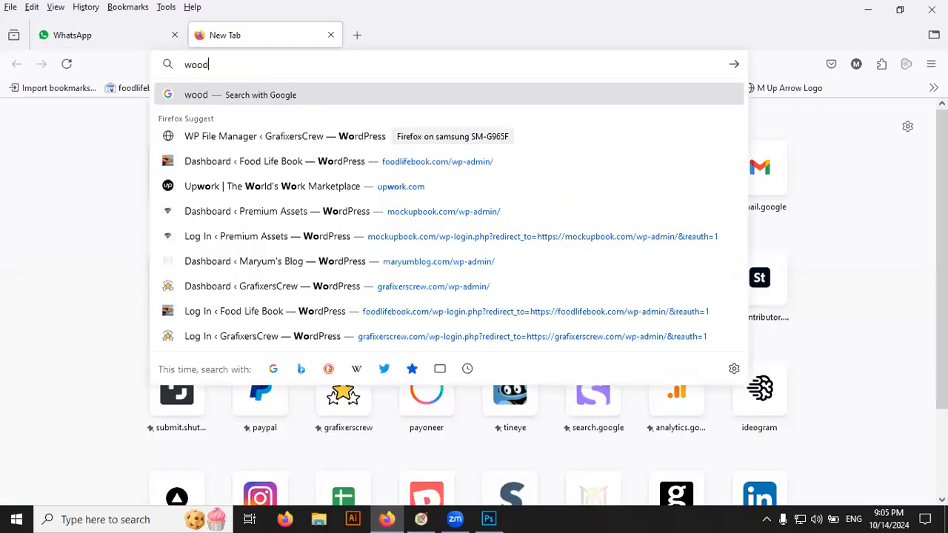
text(en wallpaper)
key(Return)
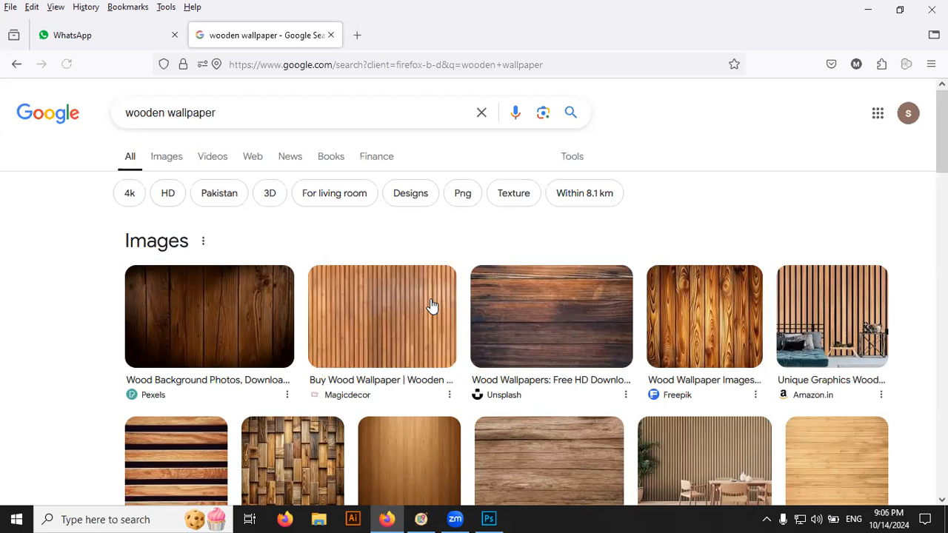
Copy the Freepik vertical-plank wood image from the search results and paste it into the Photoshop document.
scroll(431, 306, down, 1)
click(689, 301)
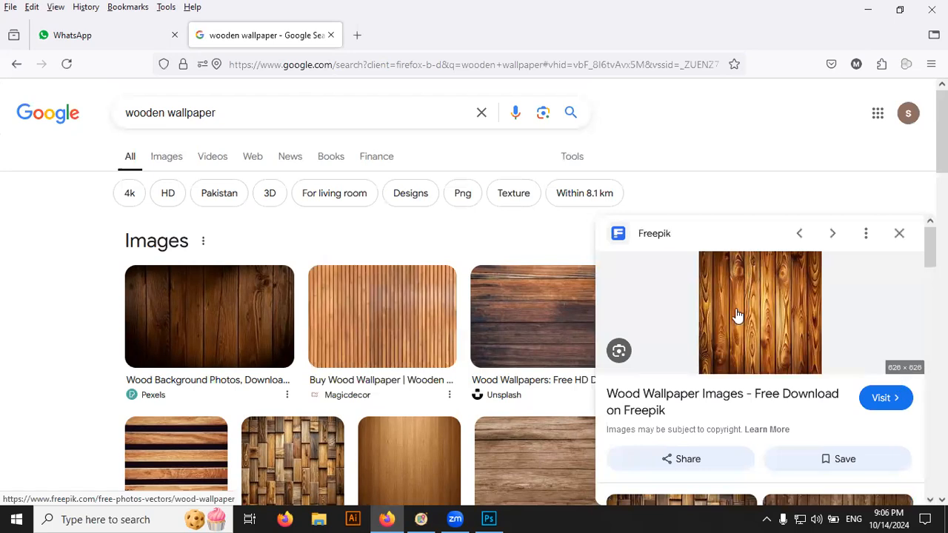
click(490, 516)
key(ctrl+v)
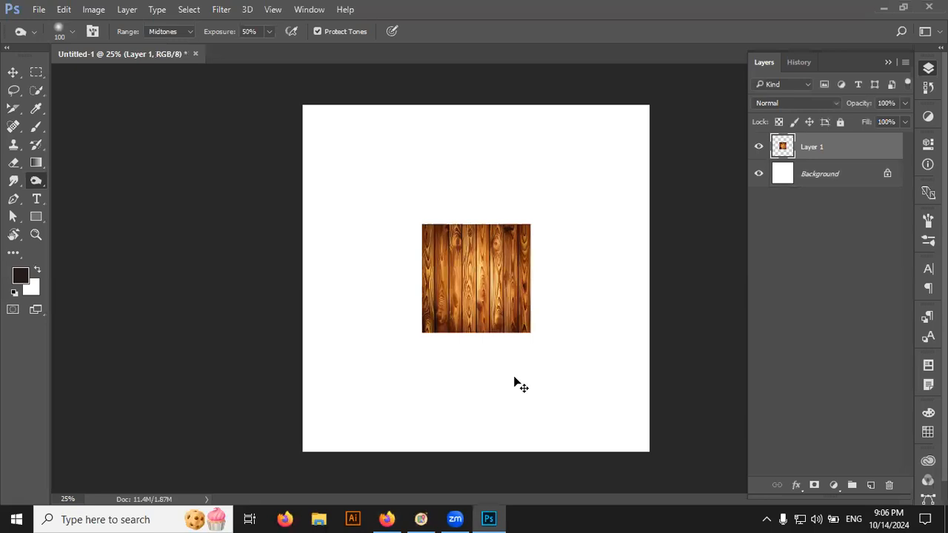
Scale the pasted wood image up from its centre until it fills the whole canvas.
key(ctrl+t)
drag(531, 223, 673, 120)
key(Return)
scroll(503, 300, up, 10)
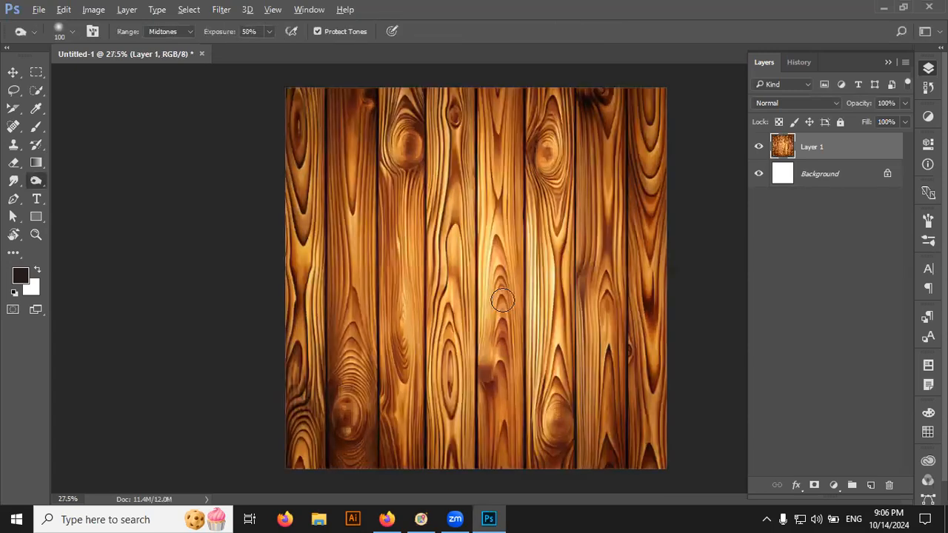
scroll(503, 300, down, 5)
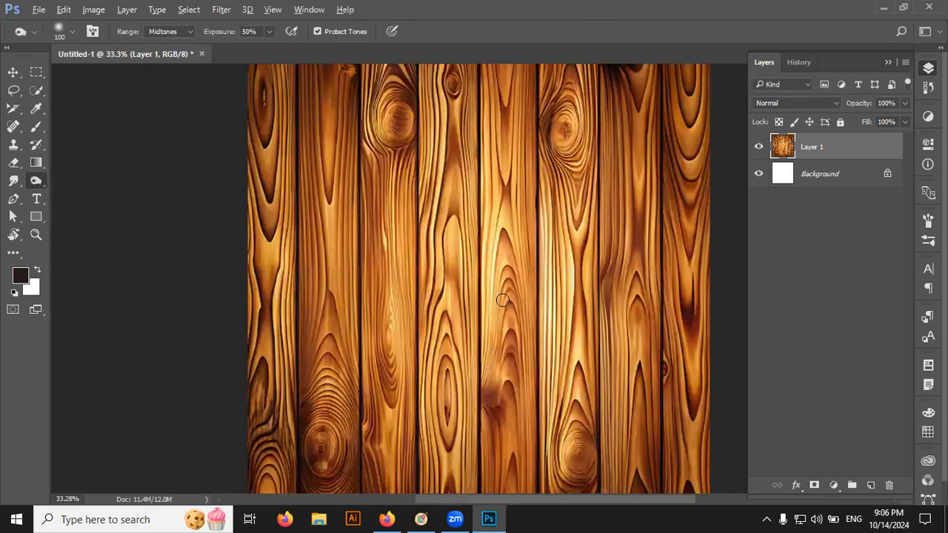
scroll(512, 305, down, 3)
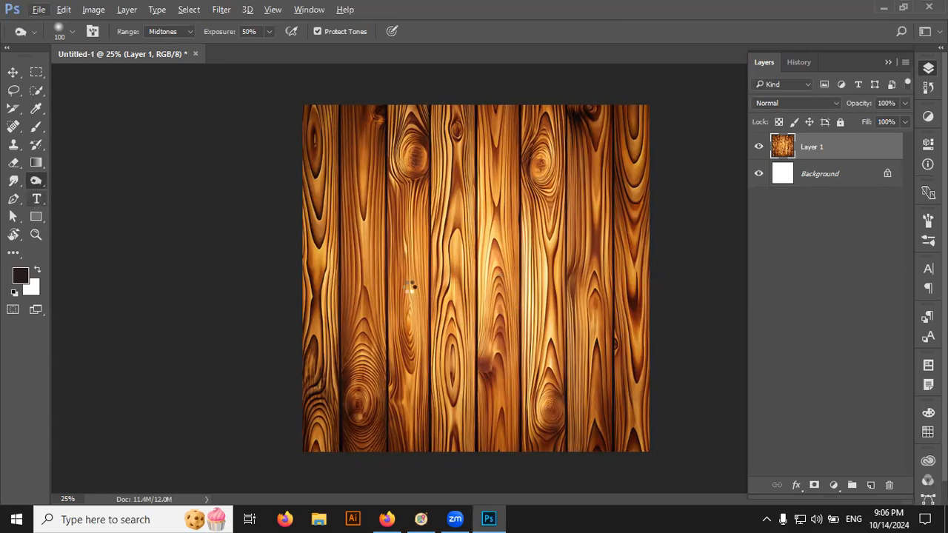
Add the text WOOD over the wooden background.
key(t)
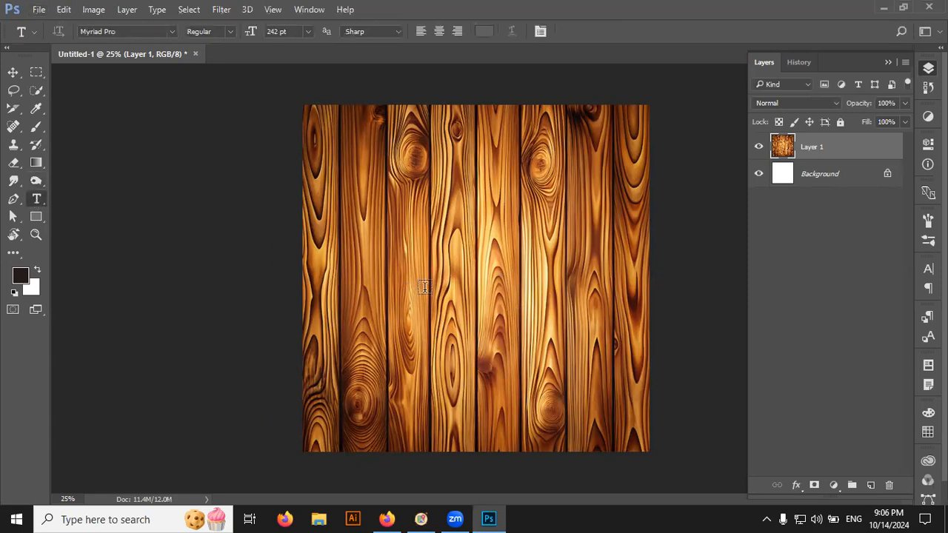
click(576, 314)
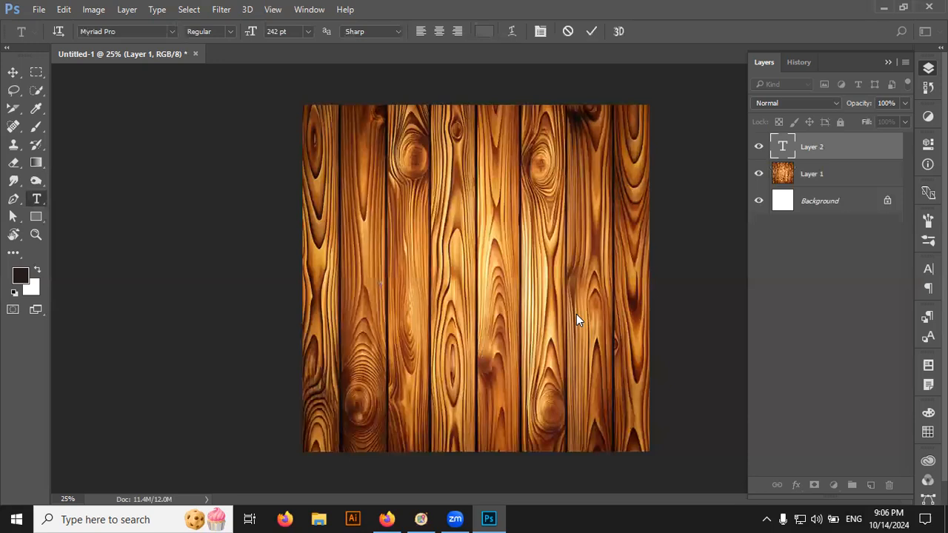
text(wood)
Set the WOOD text in Ebrima Bold and raise its font size to about 263 pt.
key(ctrl+a)
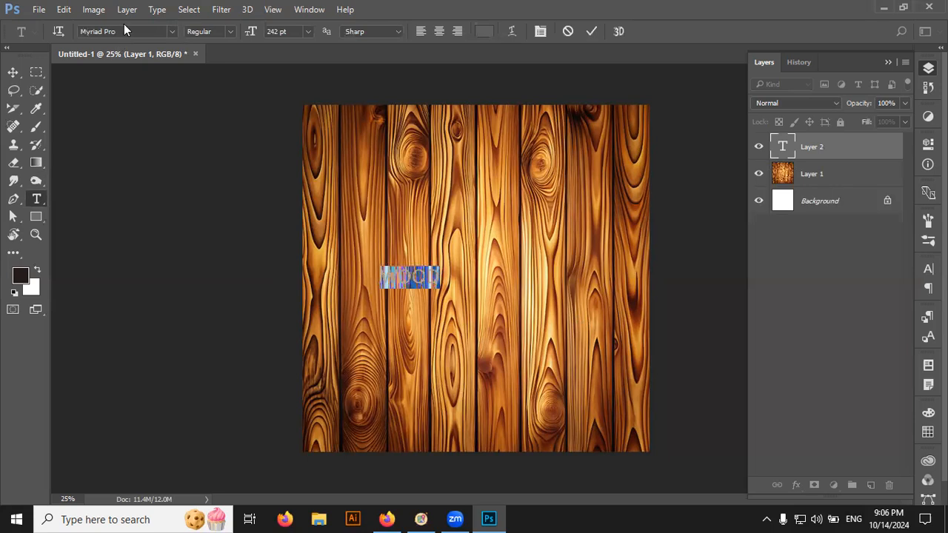
click(126, 34)
text(BOLD)
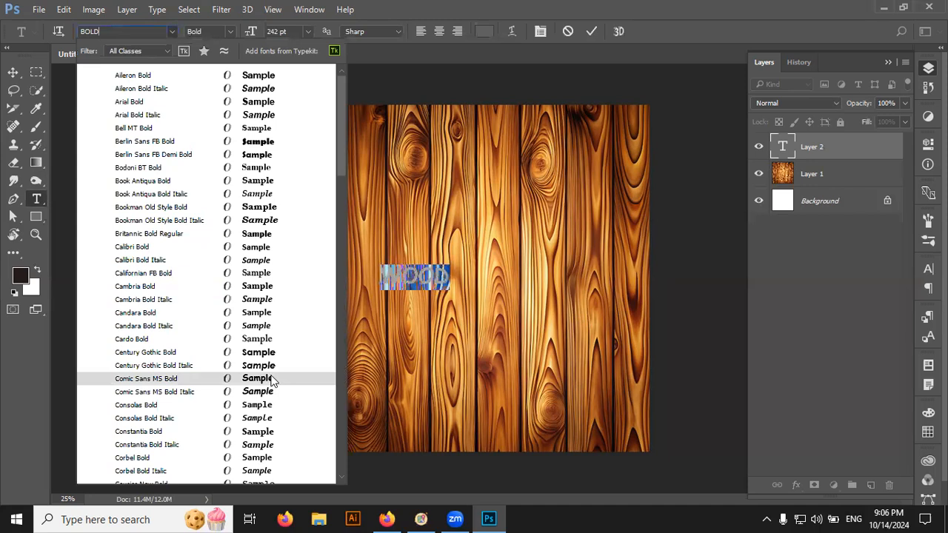
scroll(260, 411, down, 3)
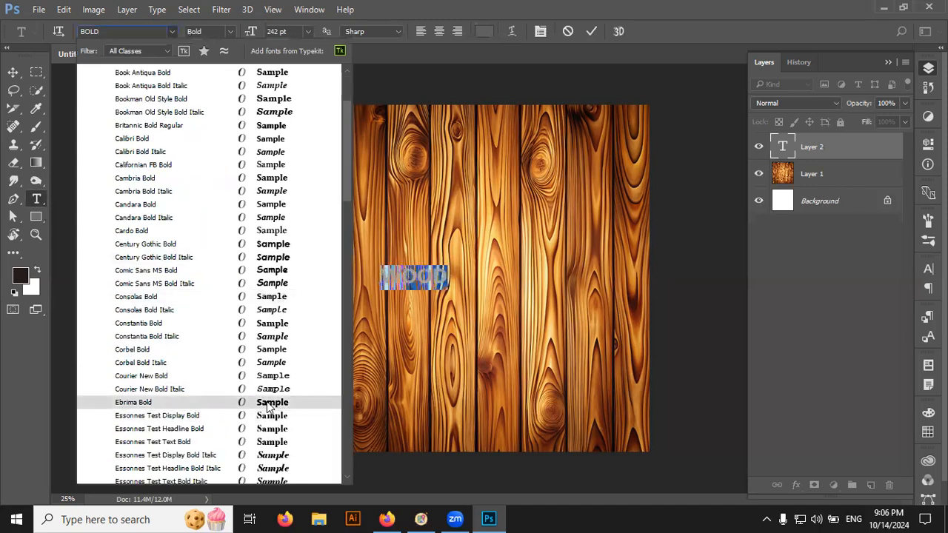
click(269, 403)
key(Up)
key(Up)
key(Up)
key(Up)
key(Up)
key(Up)
key(Up)
key(Up)
key(Up)
key(Up)
key(Up)
key(Up)
key(Up)
key(Up)
key(Up)
key(Up)
key(Up)
key(Up)
key(Up)
key(Up)
key(Up)
key(Up)
key(Up)
key(Up)
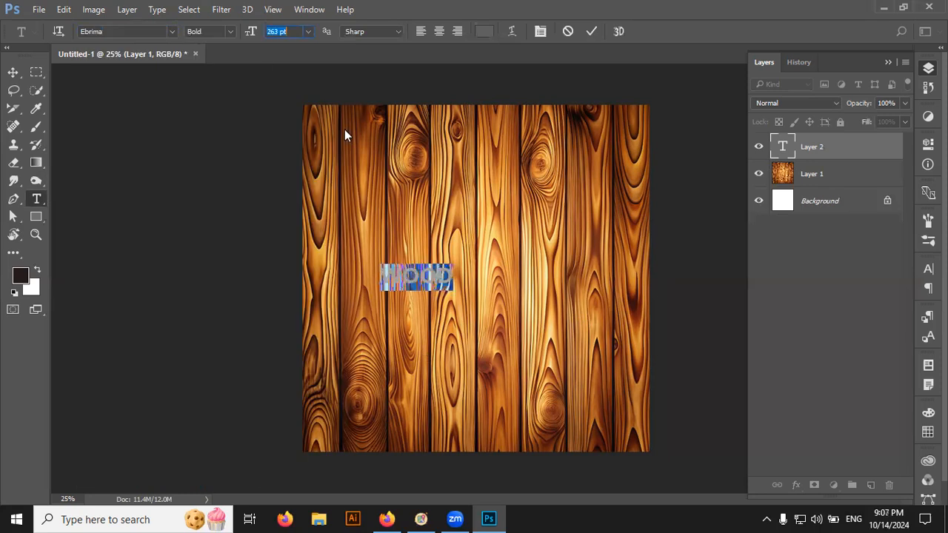
click(11, 73)
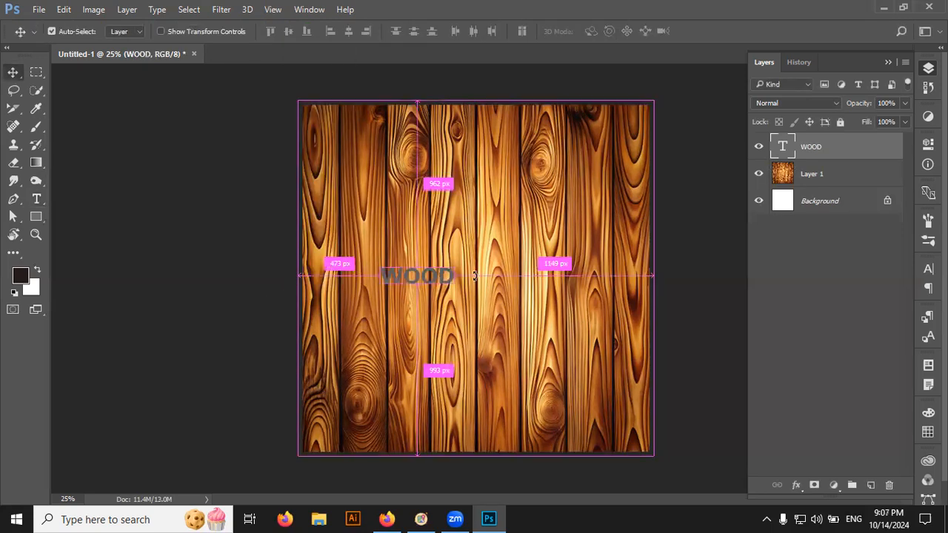
Scale the WOOD text up to about 421% and place it across the middle of the canvas.
key(ctrl+t)
drag(563, 178, 606, 145)
drag(356, 320, 333, 348)
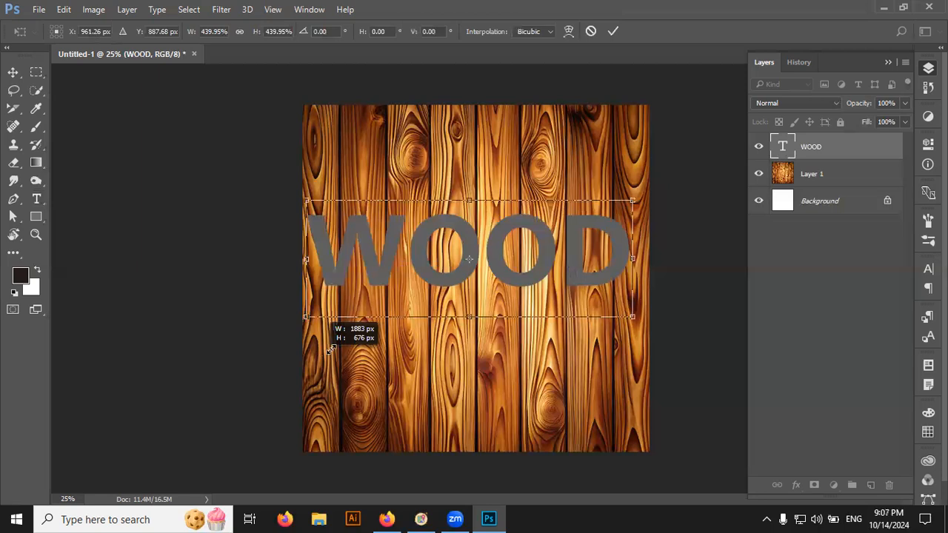
drag(476, 271, 472, 298)
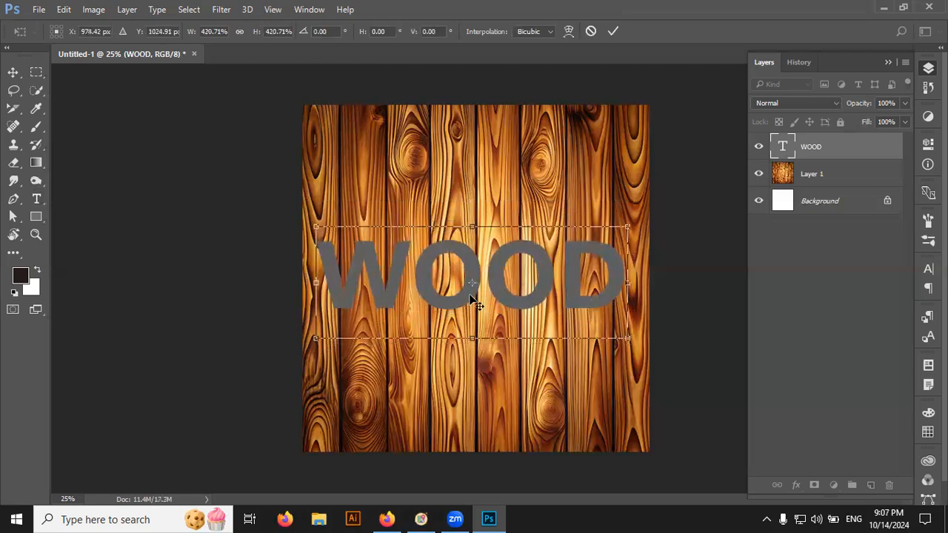
key(Return)
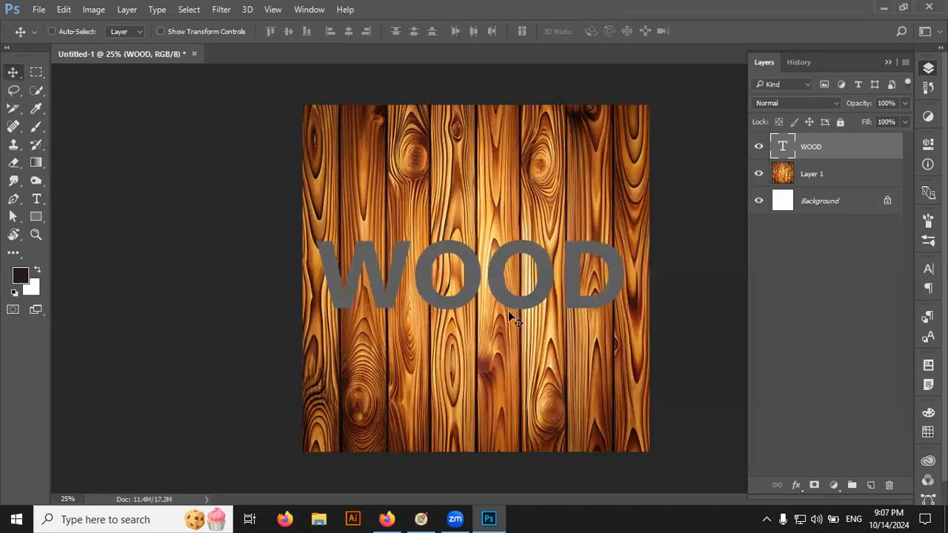
double_click(786, 149)
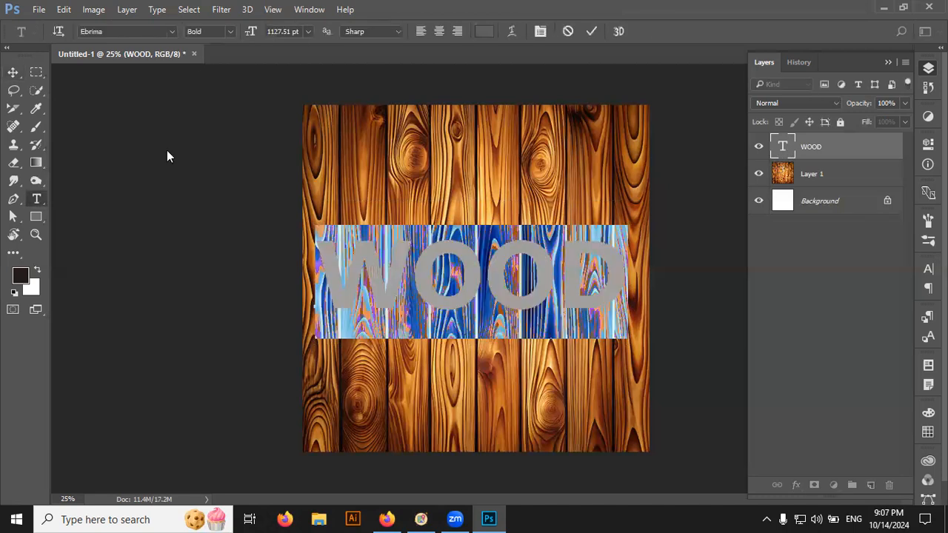
click(231, 32)
click(198, 57)
Mask the wood layer with a selection made from the WOOD letter shapes and hide the text layer.
ctrl+click(777, 152)
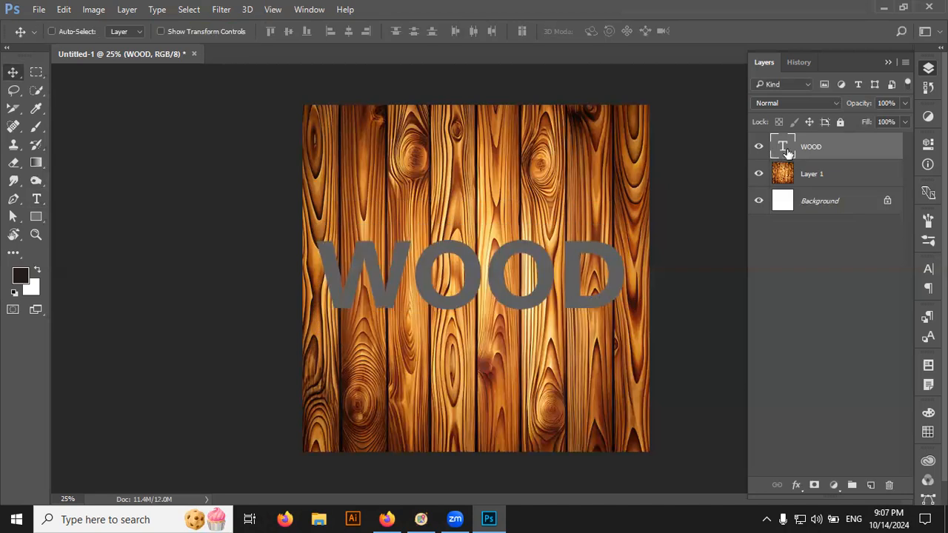
ctrl+click(780, 147)
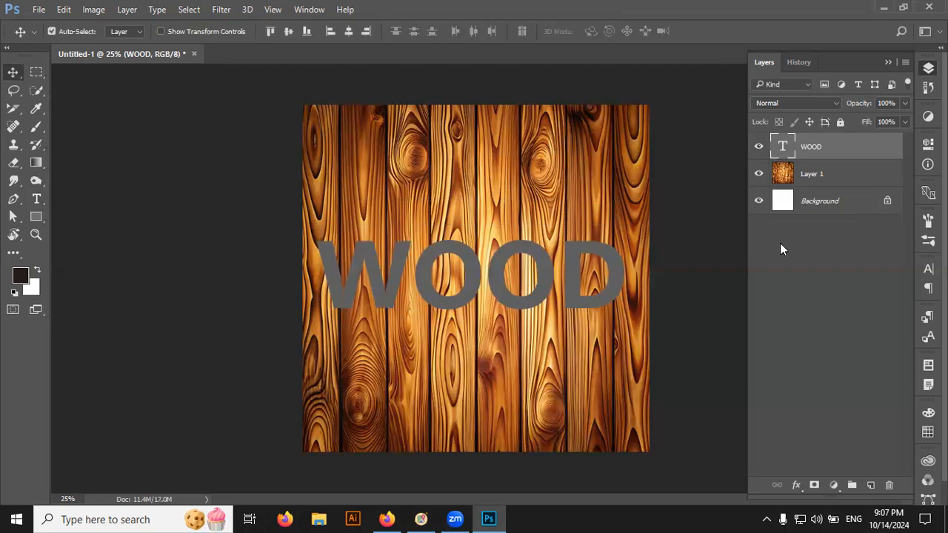
click(784, 174)
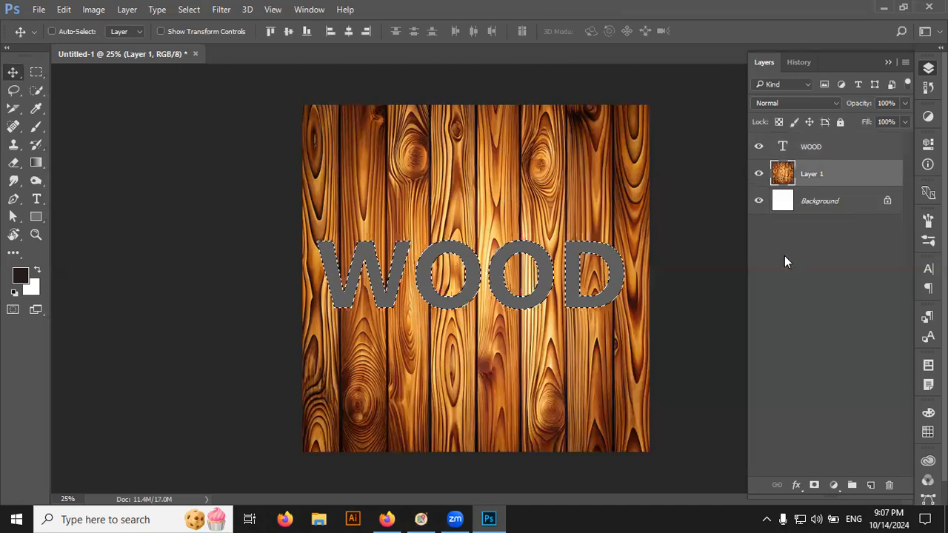
click(815, 484)
click(758, 147)
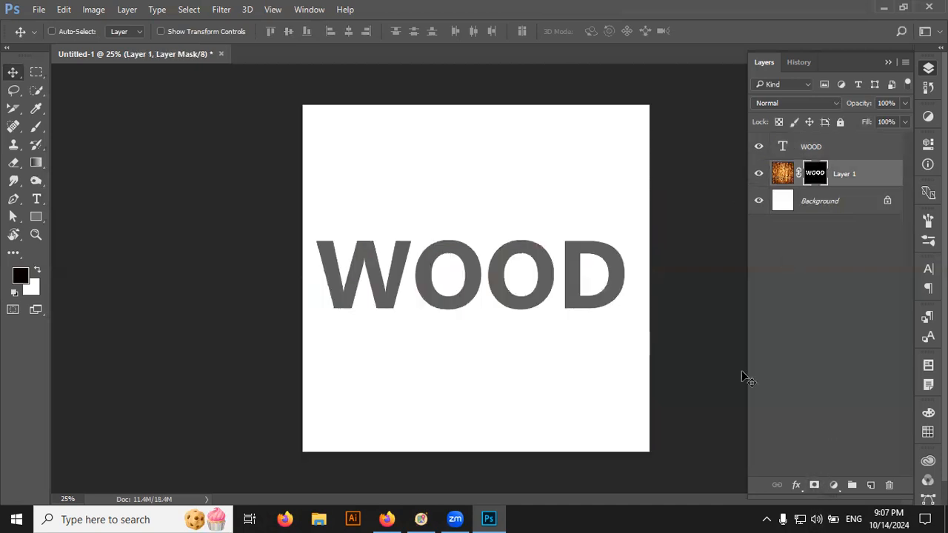
scroll(530, 336, up, 2)
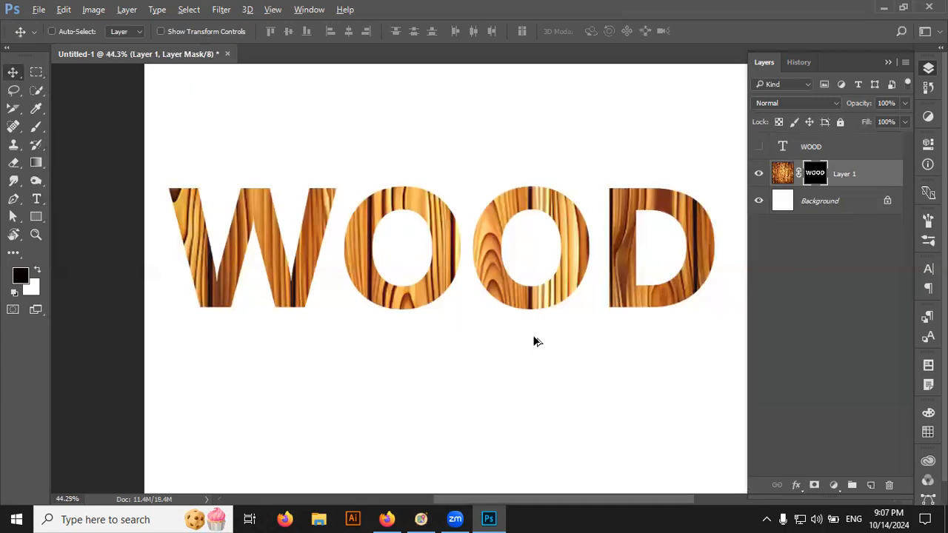
scroll(535, 340, down, 1)
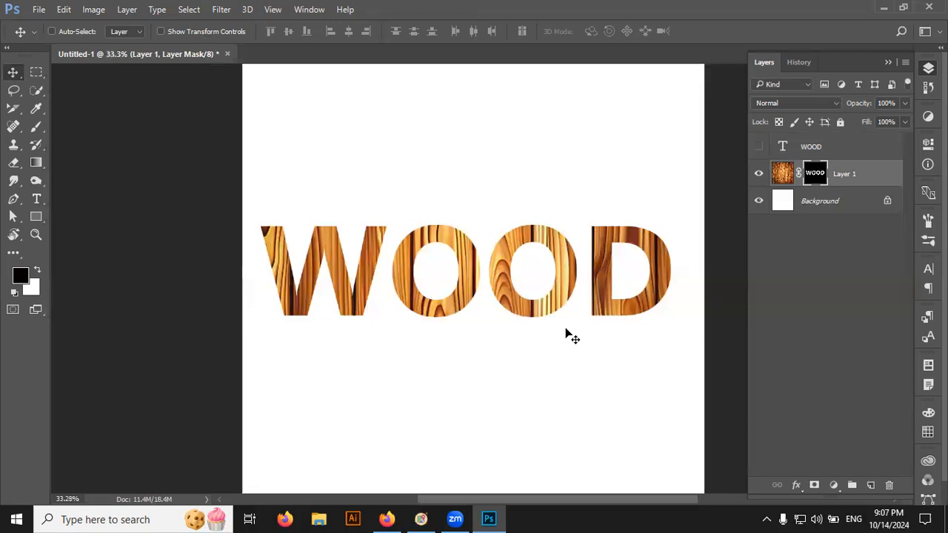
Switch to Firefox and search Google Images for "text mockups" in a new browser tab.
click(400, 517)
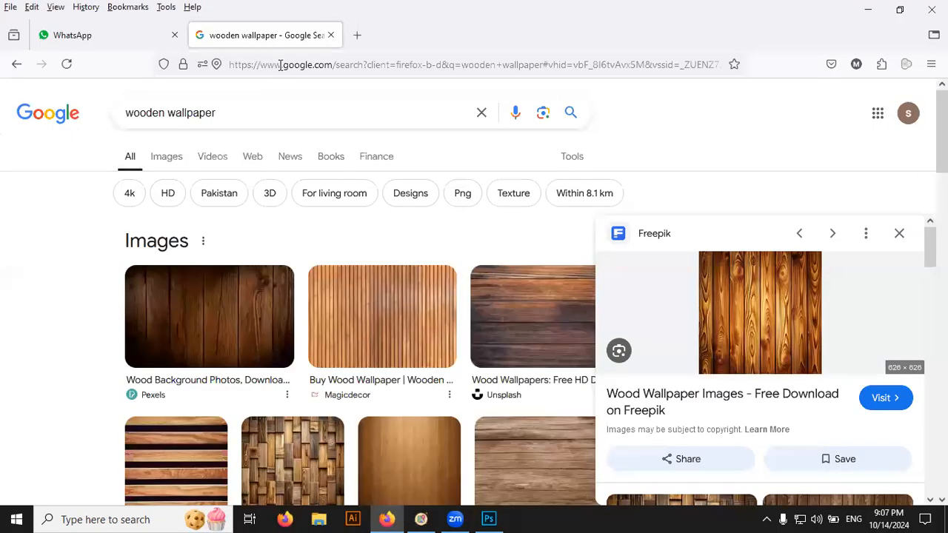
key(ctrl+t)
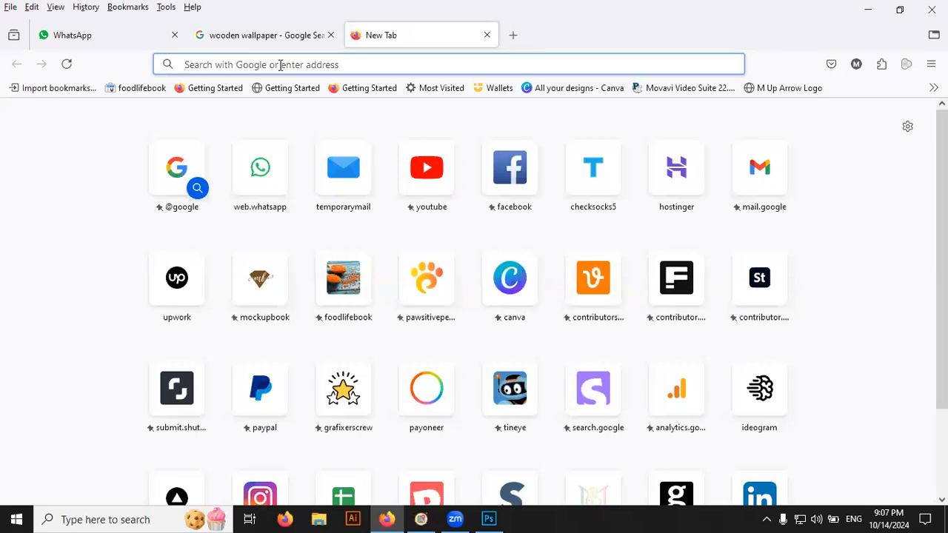
text(text mockups)
key(Return)
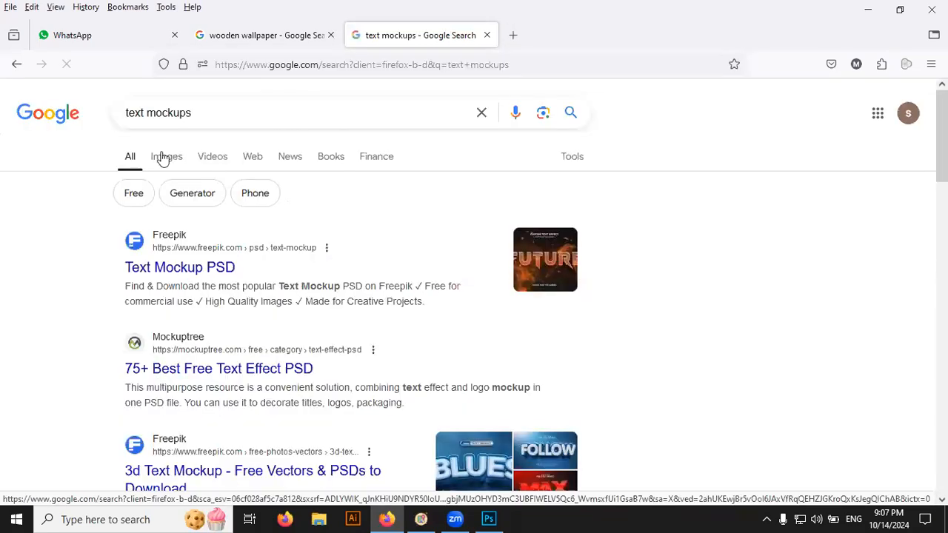
click(163, 157)
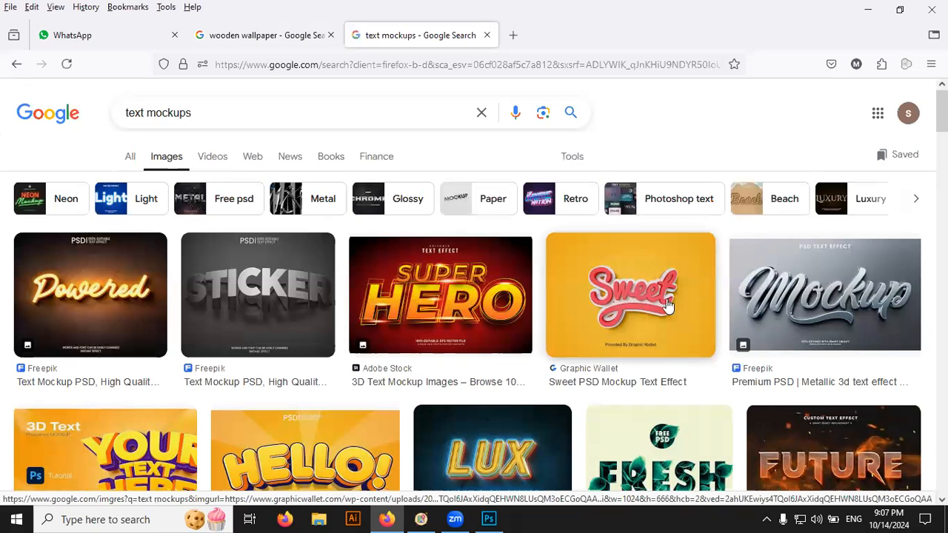
Open the yellow "Sweet" mockup image from Graphic Wallet in its own browser tab.
click(670, 308)
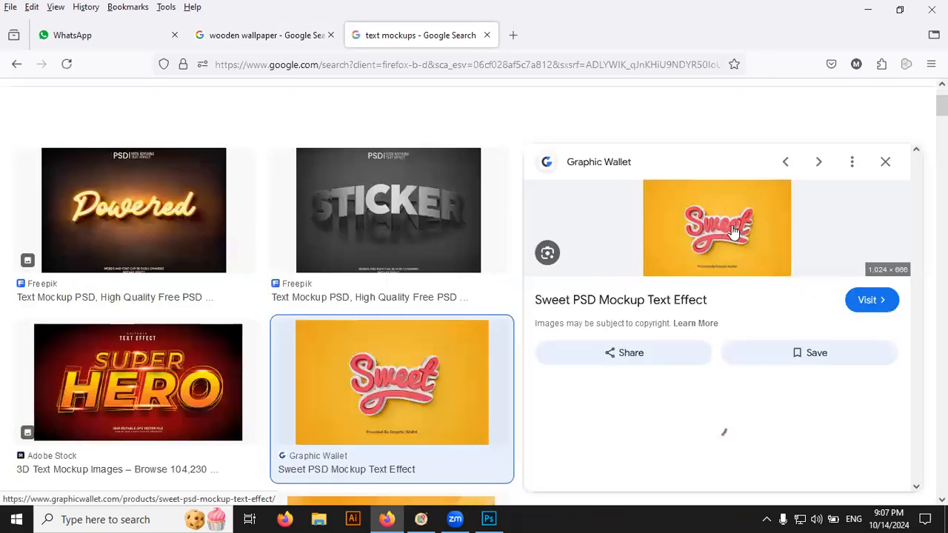
right_click(731, 225)
click(758, 333)
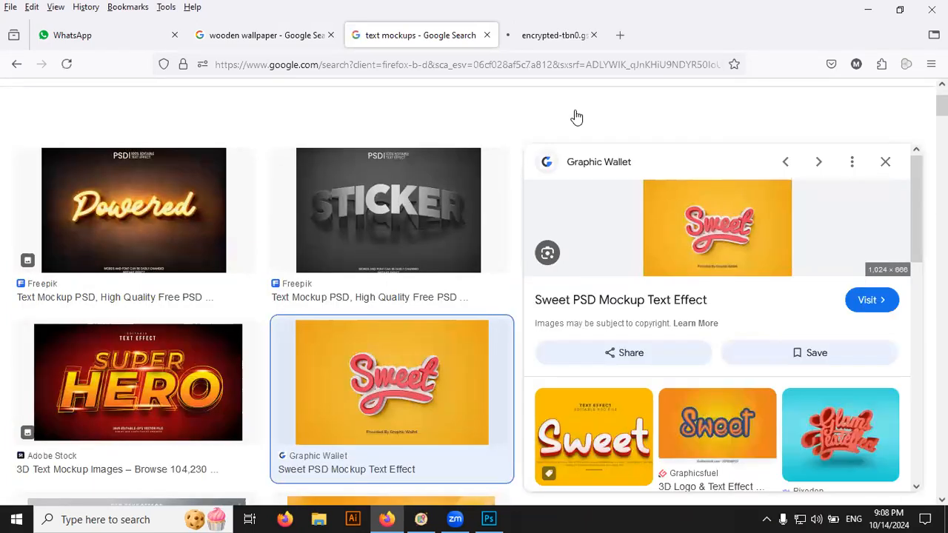
key(ctrl+Tab)
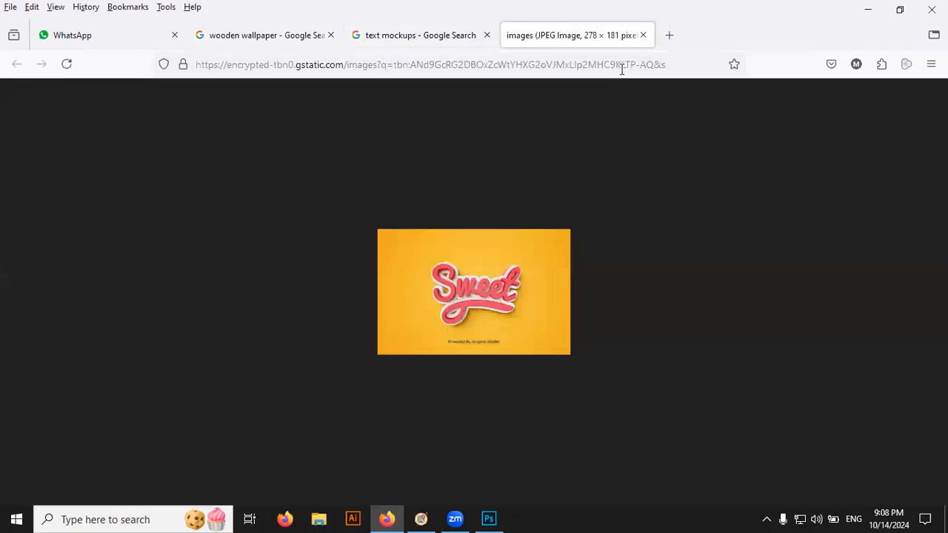
Open the full-size "Sweet" mockup image from the Graphic Wallet preview in its own browser tab and view it enlarged.
key(ctrl+shift+Tab)
right_click(726, 262)
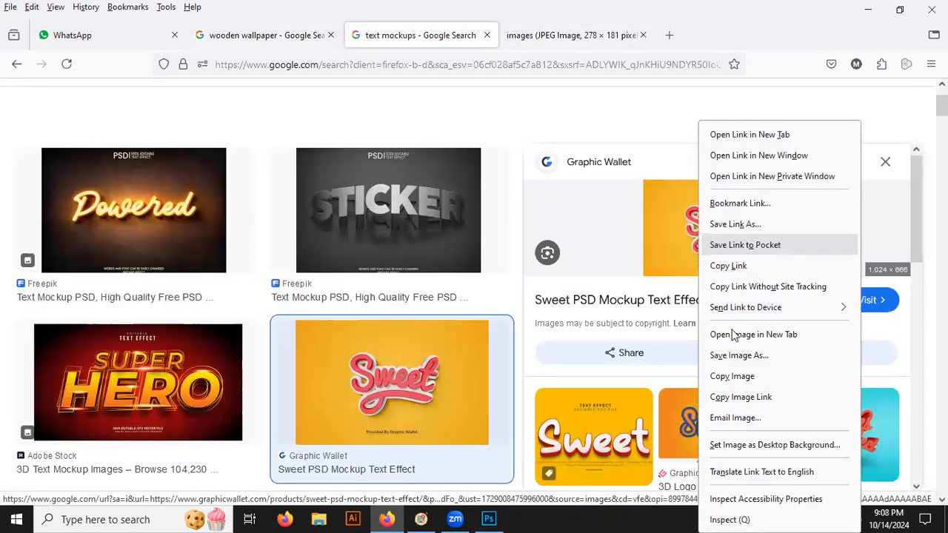
click(758, 333)
click(629, 35)
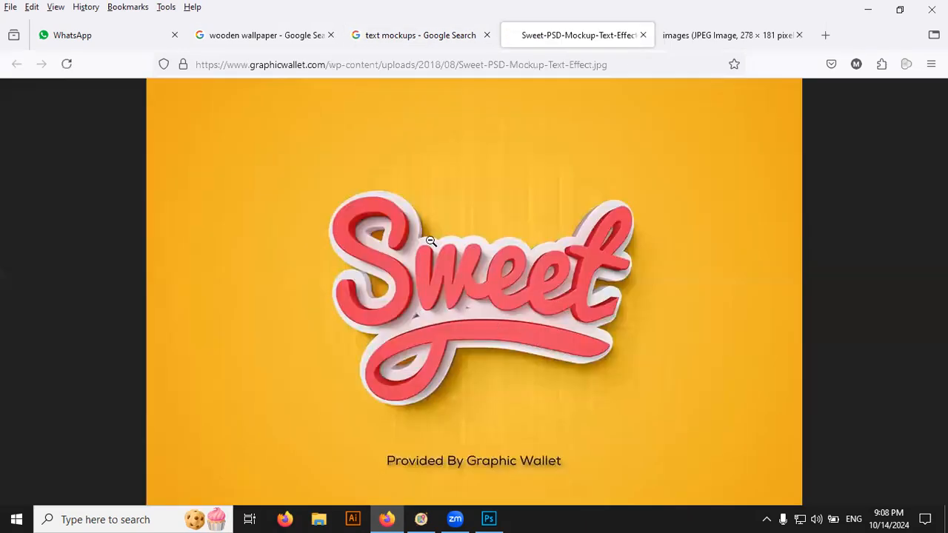
click(430, 241)
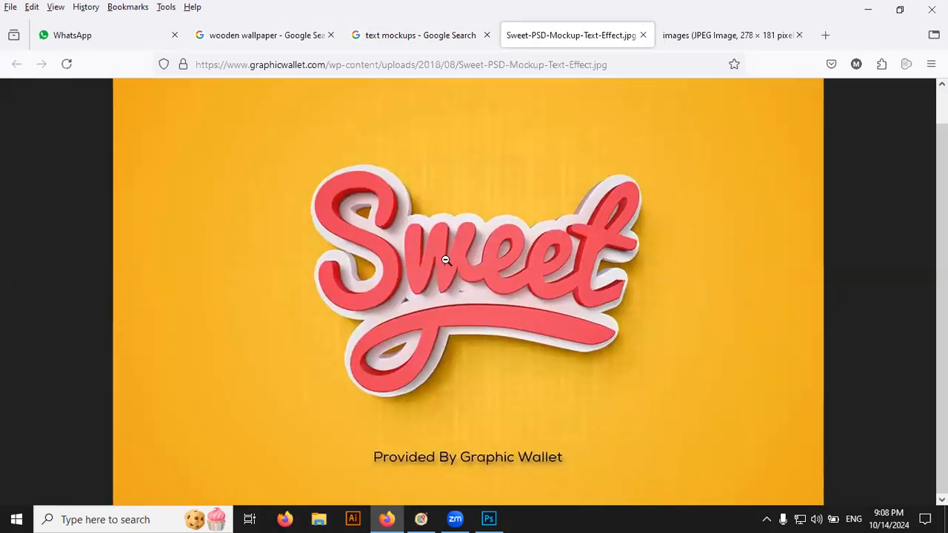
Switch to Photoshop and enable a drop shadow in the layer style of the masked wood layer.
click(490, 518)
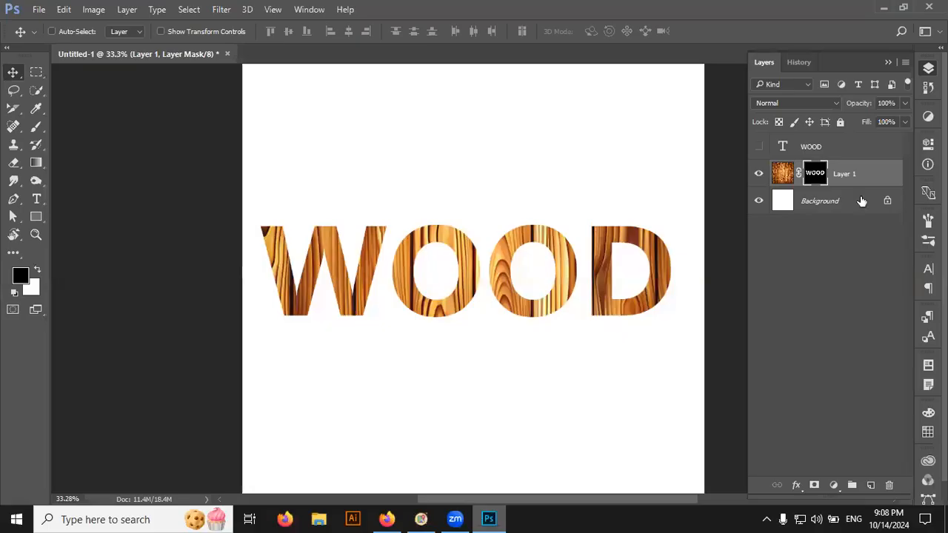
right_click(744, 142)
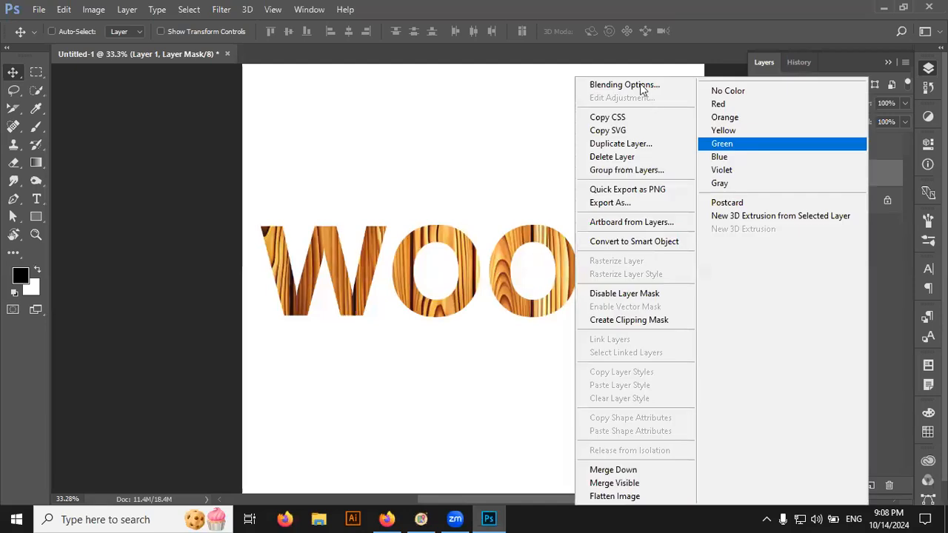
click(650, 84)
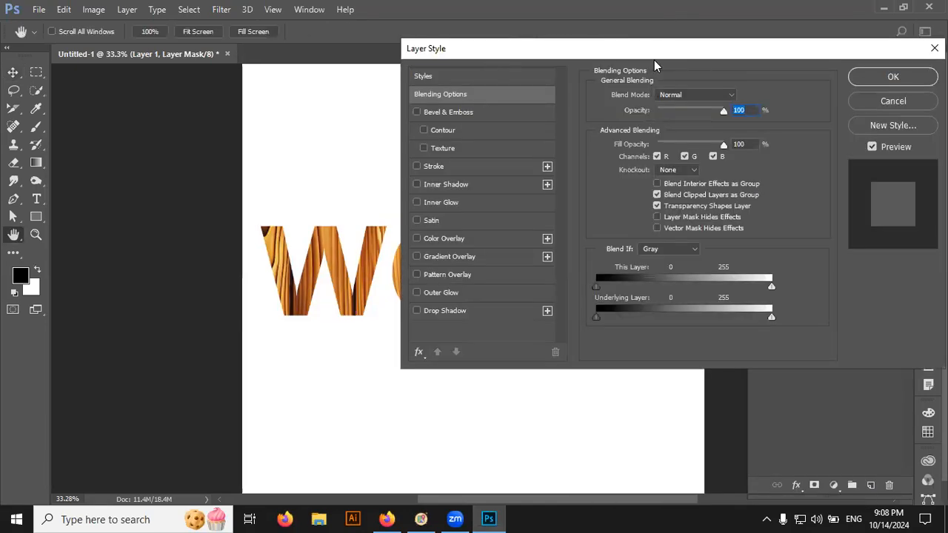
drag(692, 58, 792, 98)
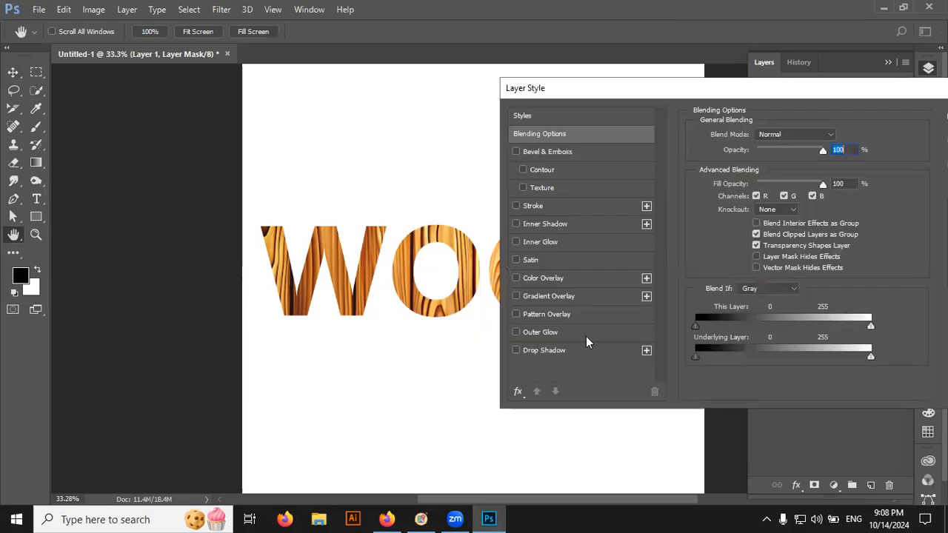
click(517, 350)
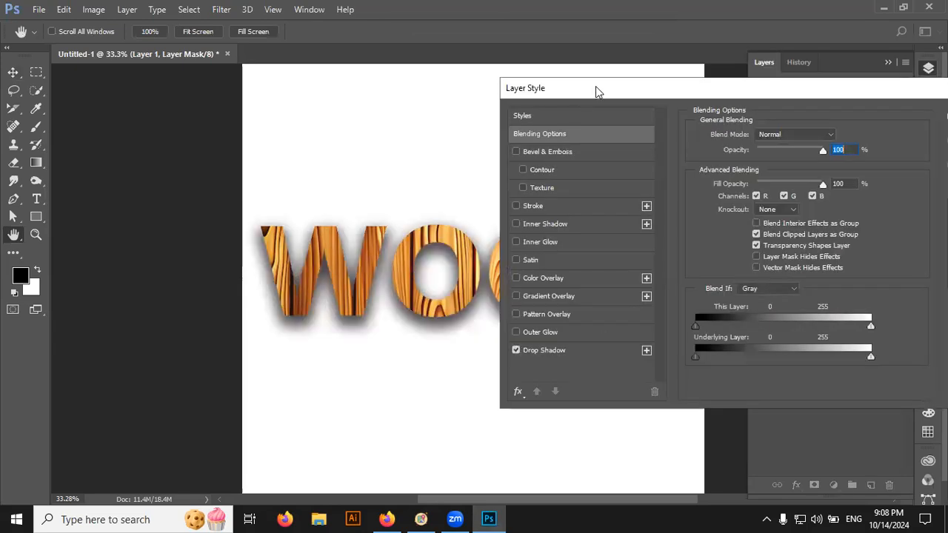
drag(598, 88, 698, 77)
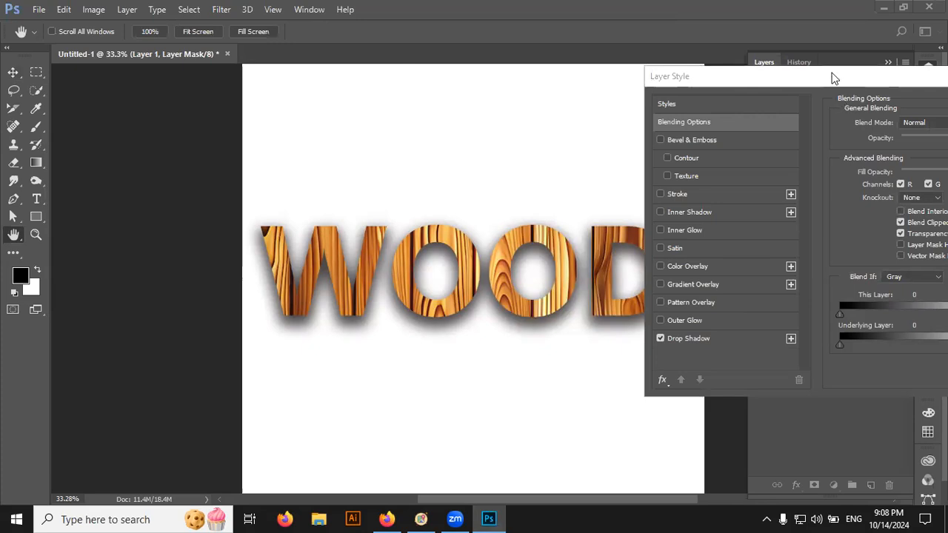
drag(834, 77, 748, 64)
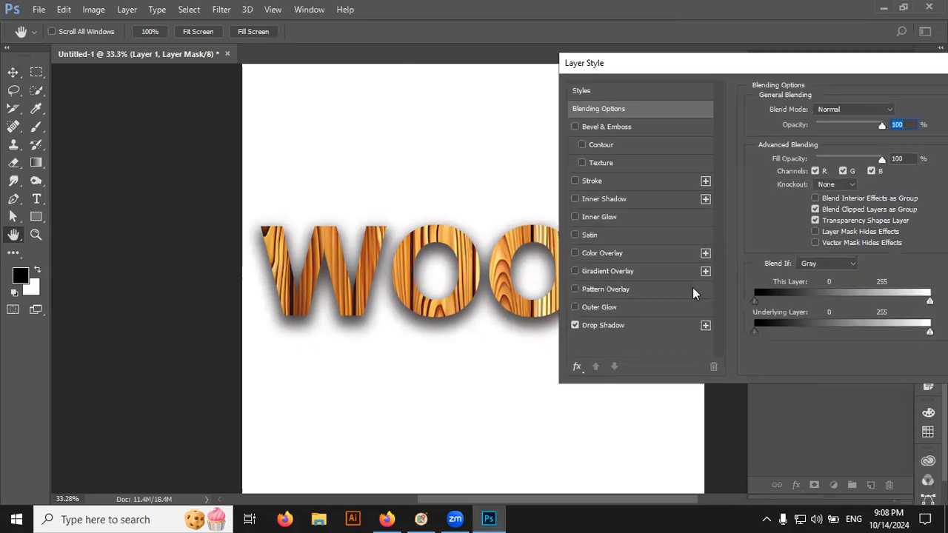
Try the drop shadow with distance 11 px, spread 8% and size 43 px, and discard the layer style changes.
click(640, 322)
drag(831, 173, 819, 173)
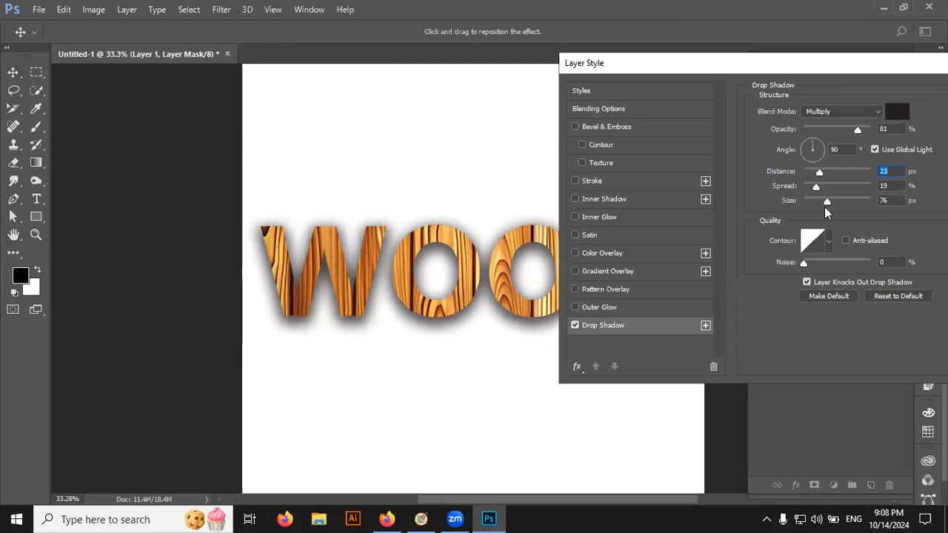
drag(828, 201, 809, 186)
click(858, 130)
drag(819, 172, 811, 172)
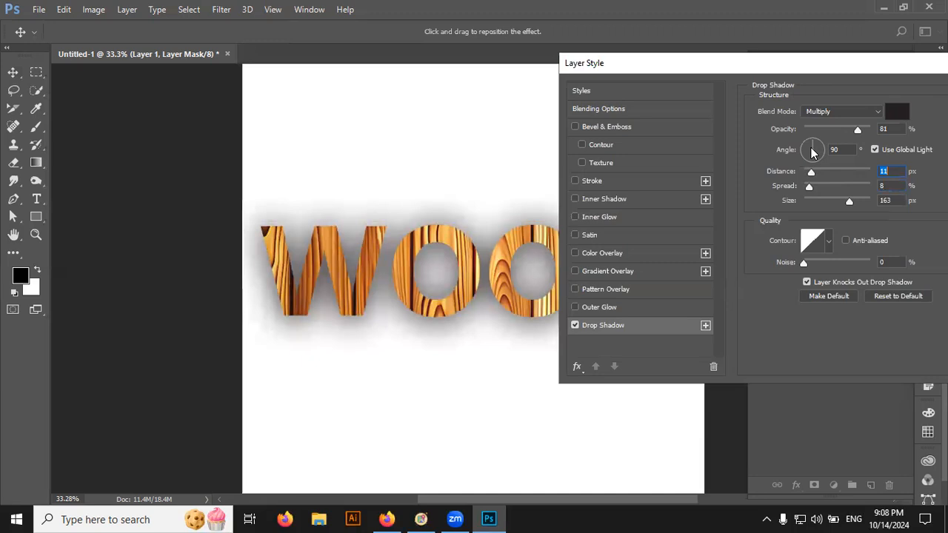
click(819, 203)
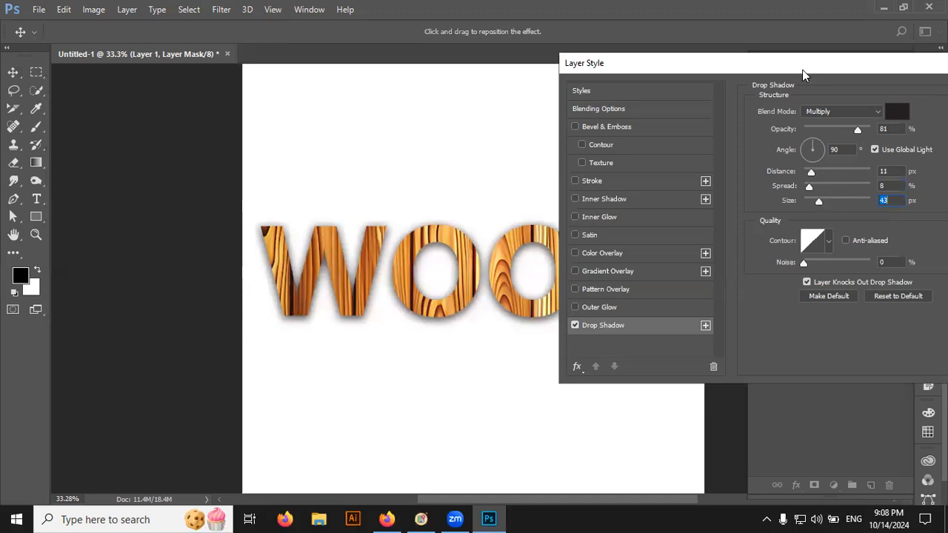
drag(802, 70, 655, 79)
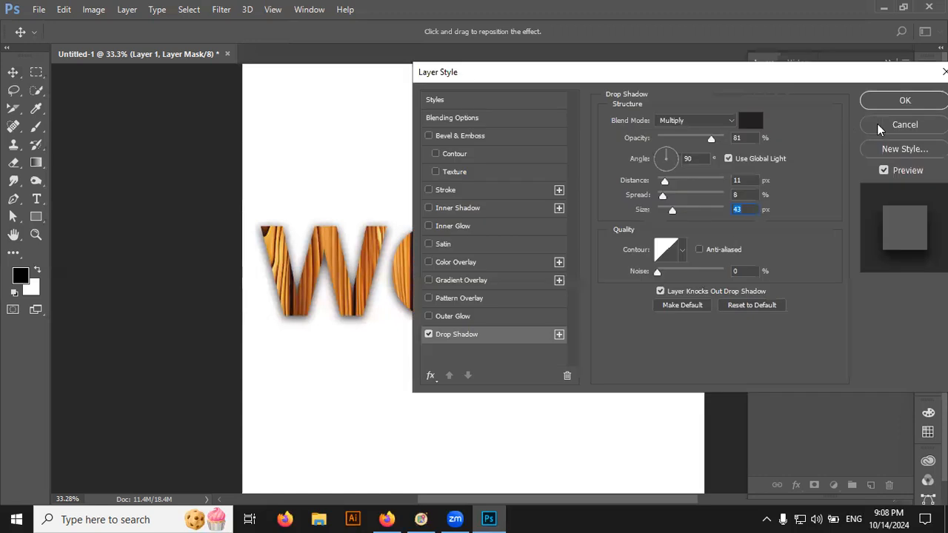
key(Return)
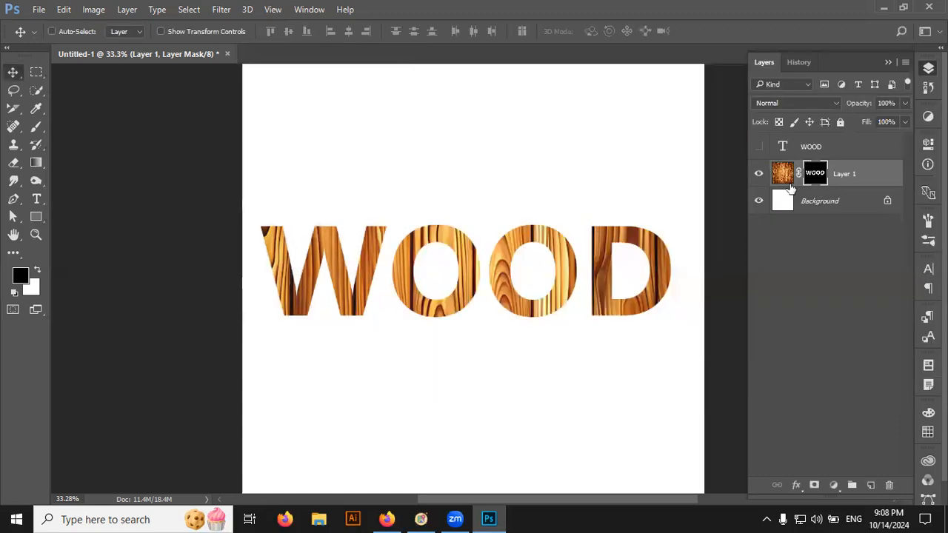
Undo the wood layer's mask, show the WOOD text layer, clear the selection and make the text layer active.
key(ctrl)
key(ctrl+alt+z)
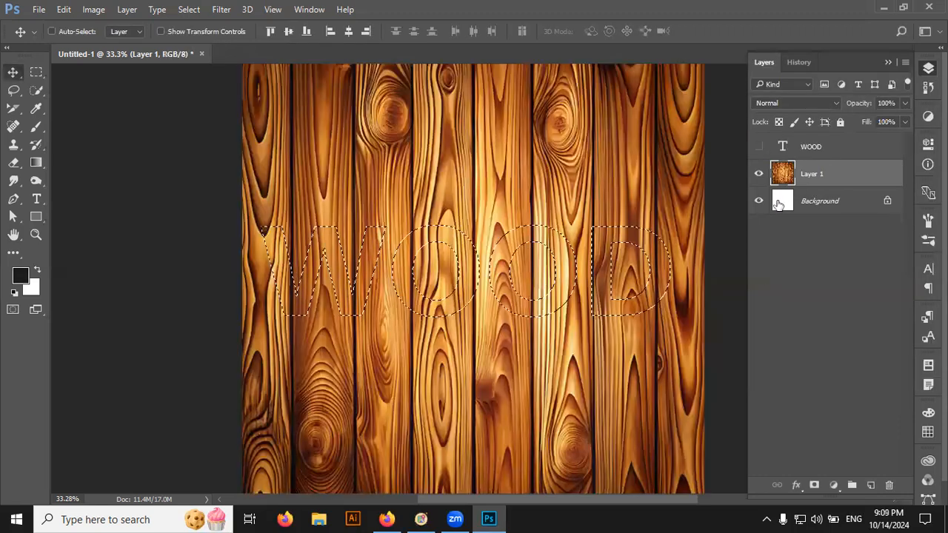
click(759, 148)
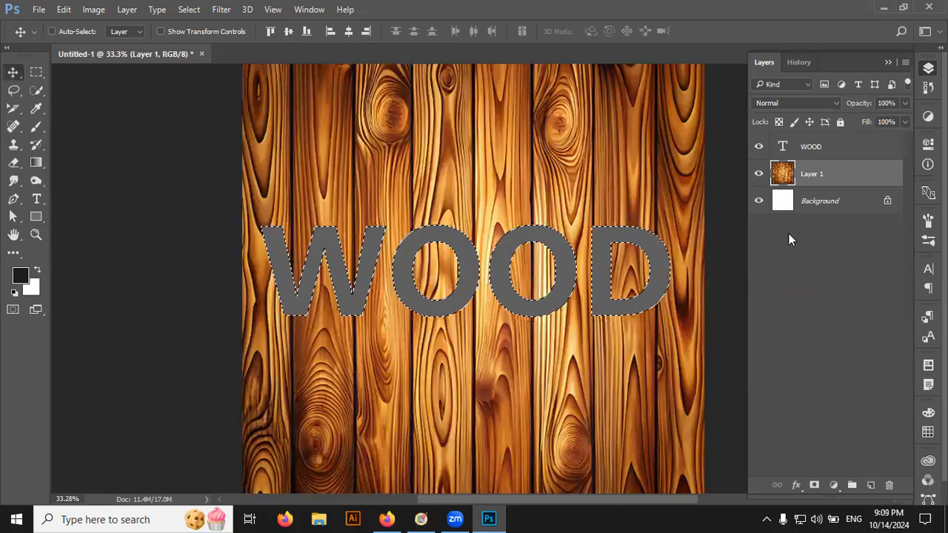
key(ctrl+d)
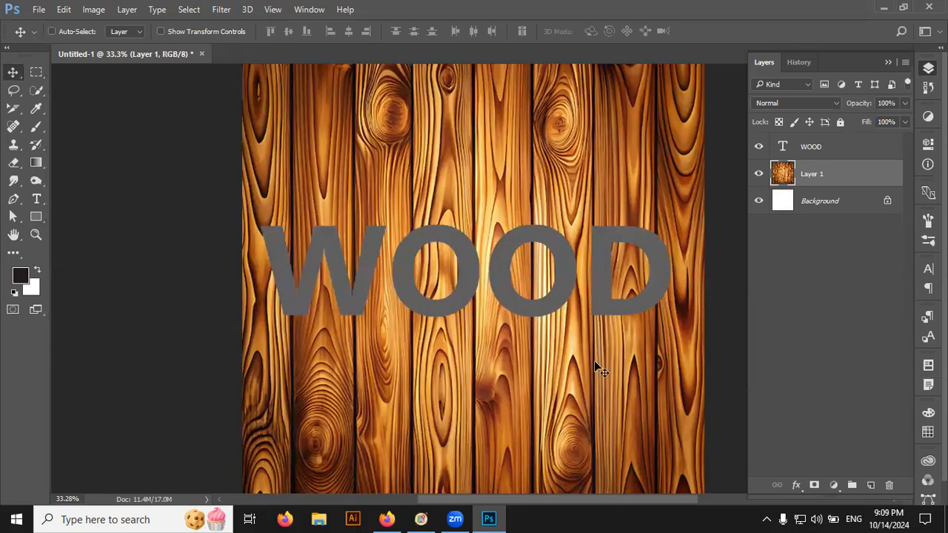
click(818, 147)
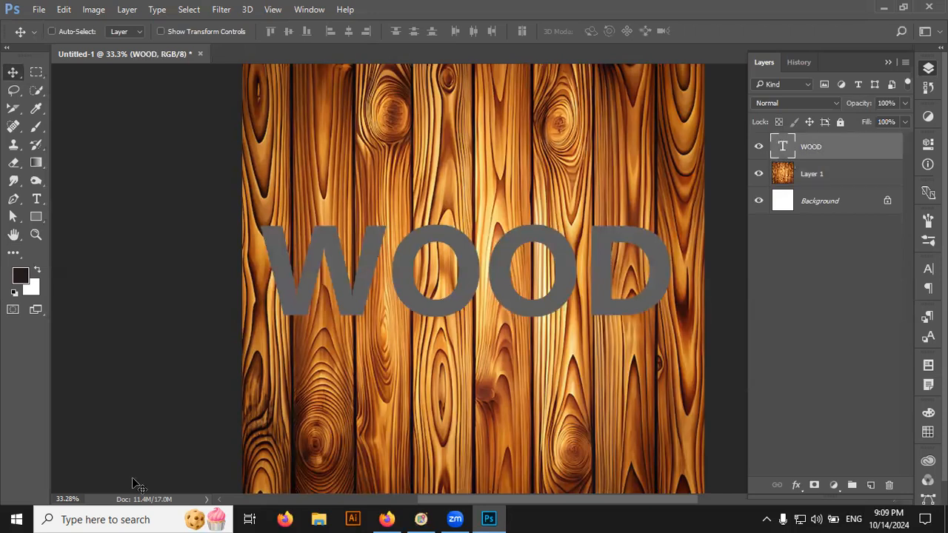
Launch Windows Magnifier and enlarge the view of the layer list.
click(132, 516)
text(magn)
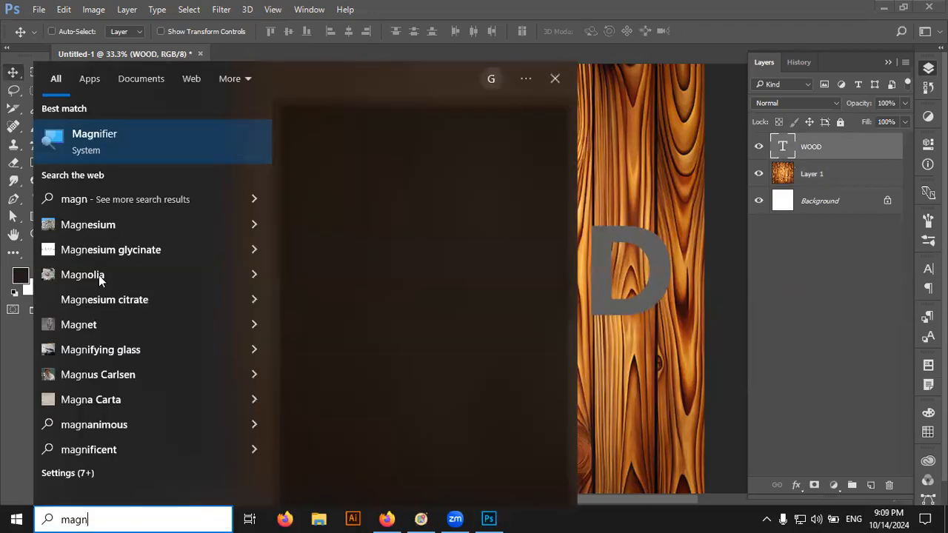
key(Escape)
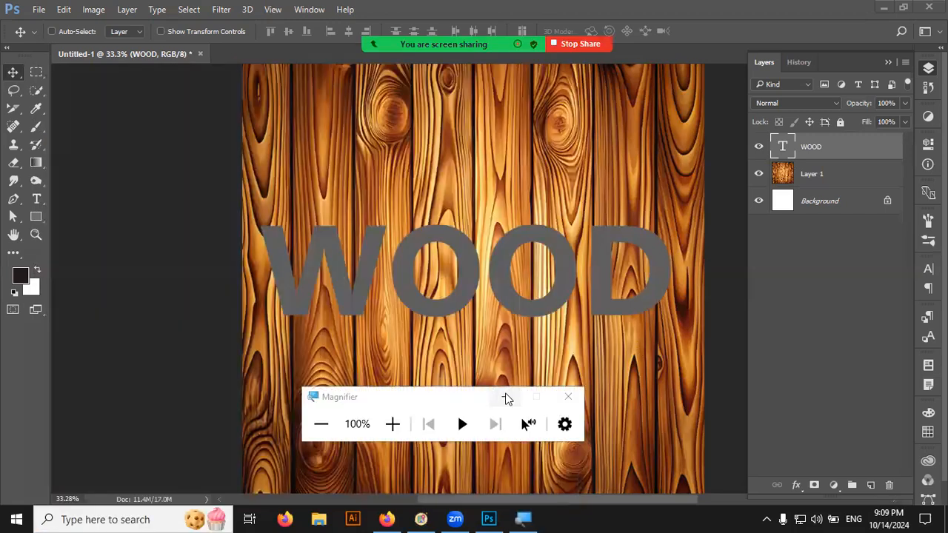
key(super+plus)
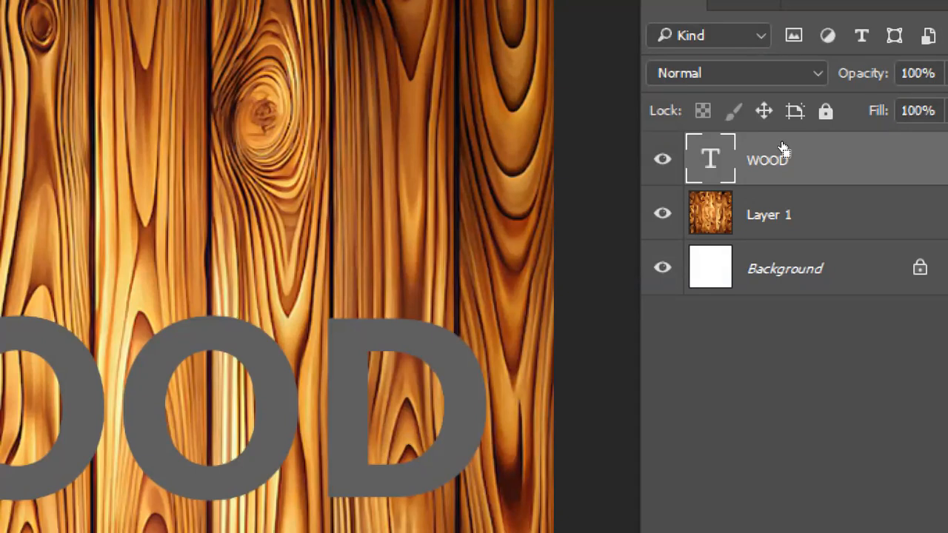
Mask the wood layer with a selection made from the WOOD letter shapes, and delete that layer mask again.
ctrl+click(711, 159)
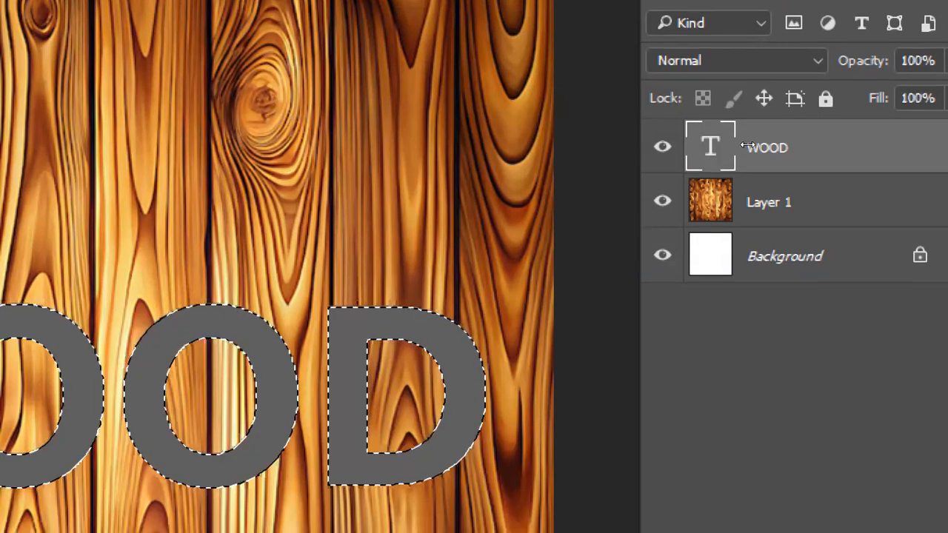
click(663, 146)
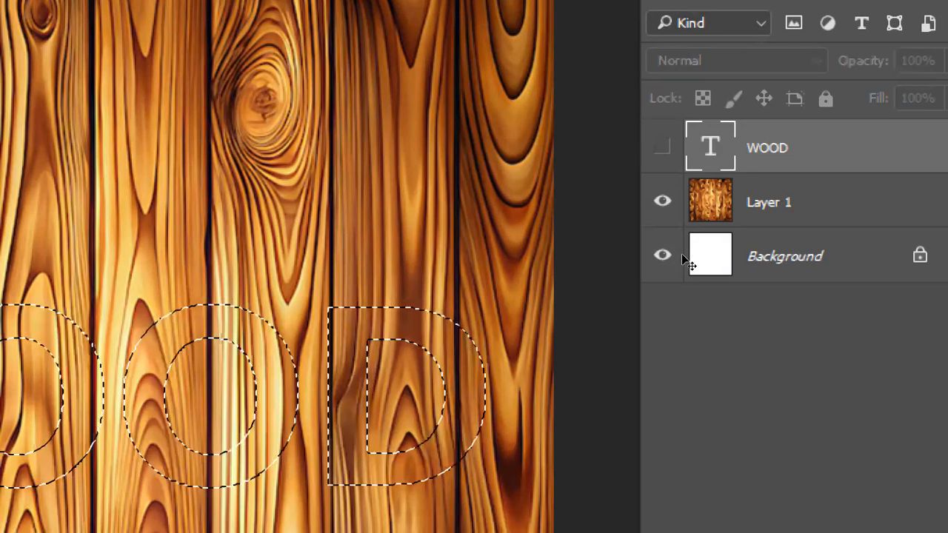
click(791, 179)
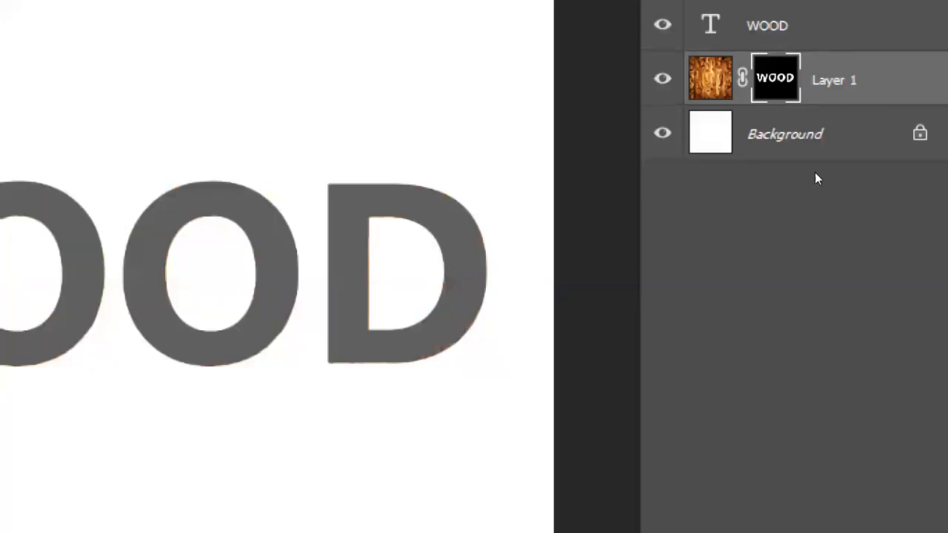
right_click(776, 77)
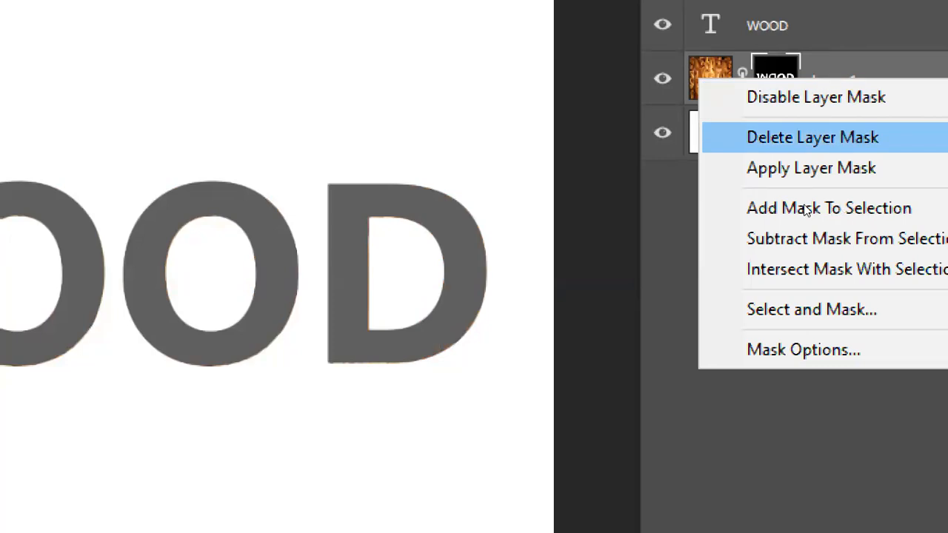
key(Return)
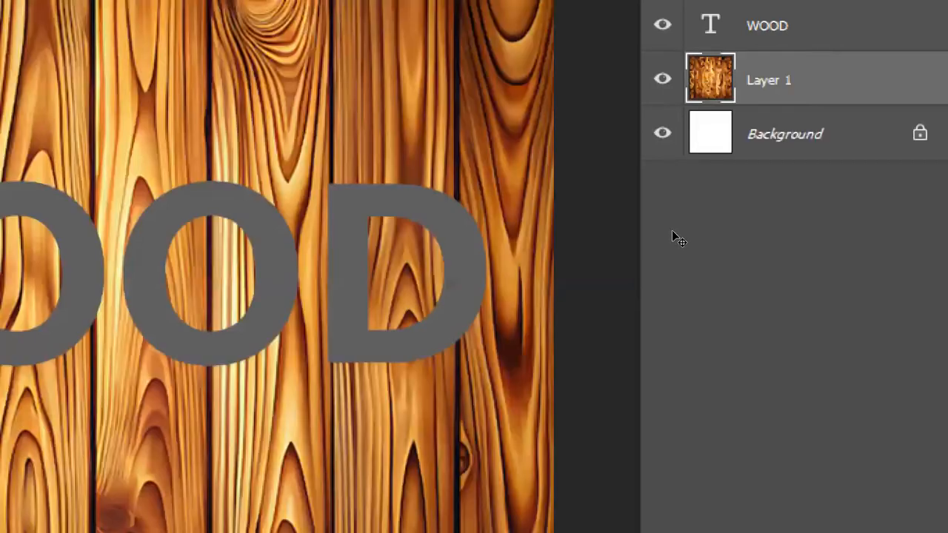
Open the blending options of the WOOD text layer and move the dialog aside to reveal the letters.
key(ctrl+minus)
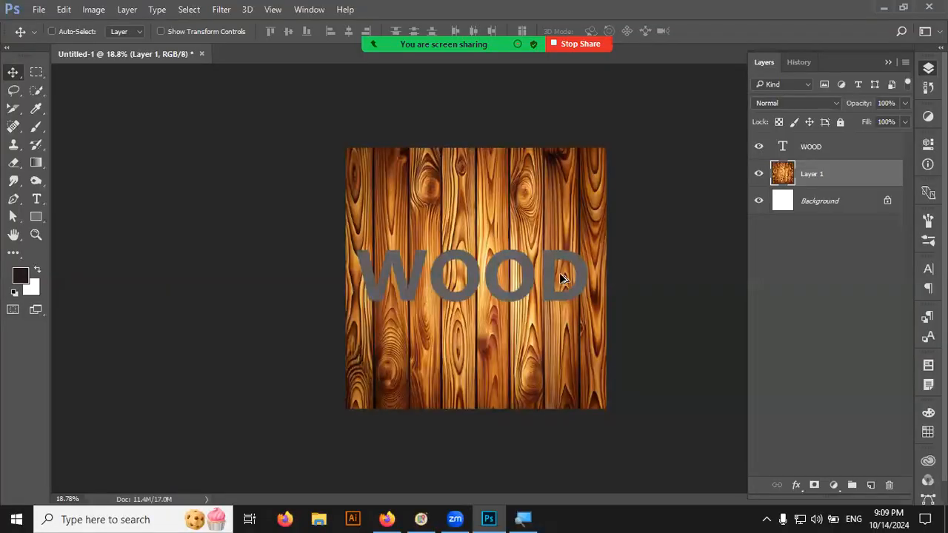
key(ctrl+plus)
drag(540, 283, 499, 311)
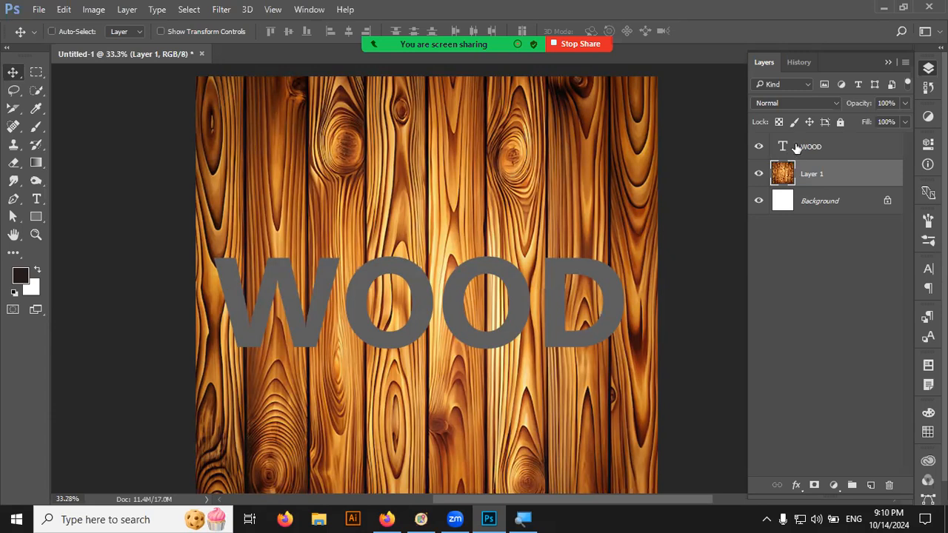
click(766, 152)
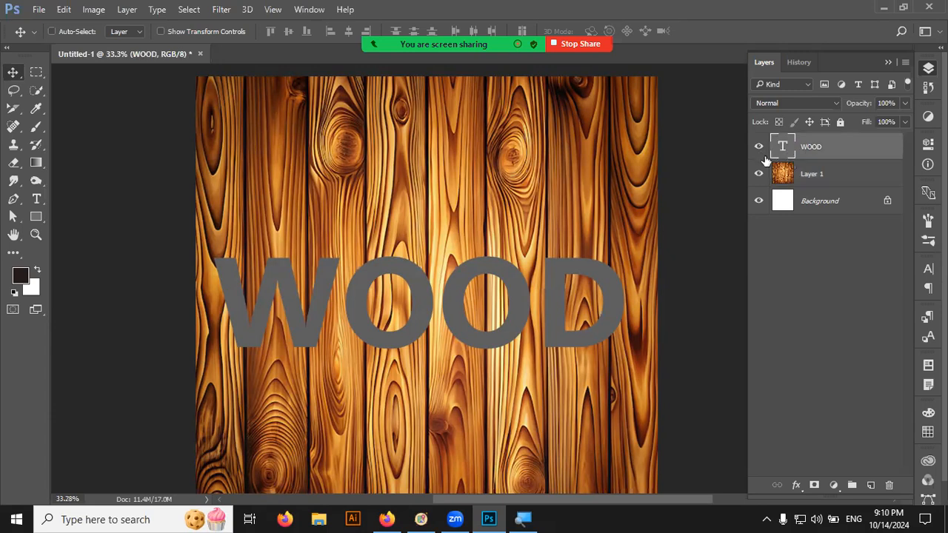
right_click(809, 148)
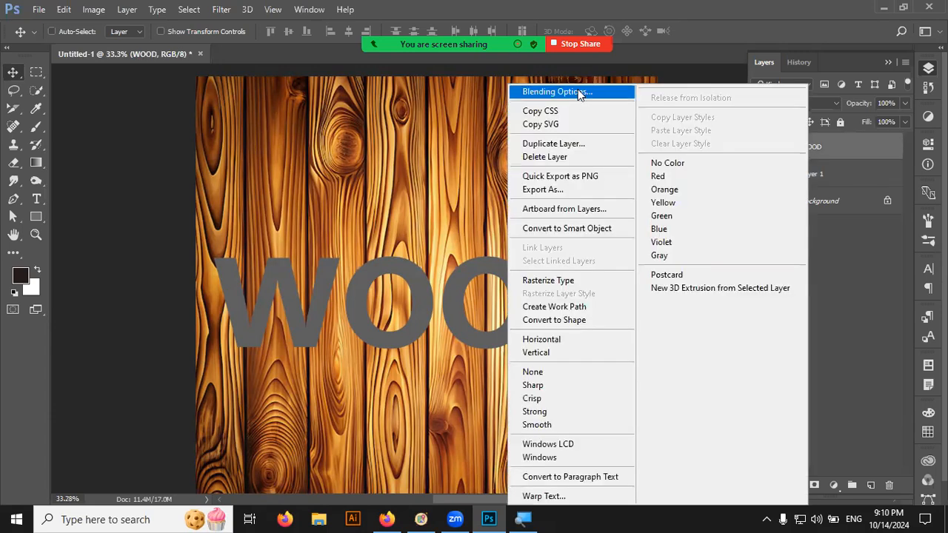
click(578, 92)
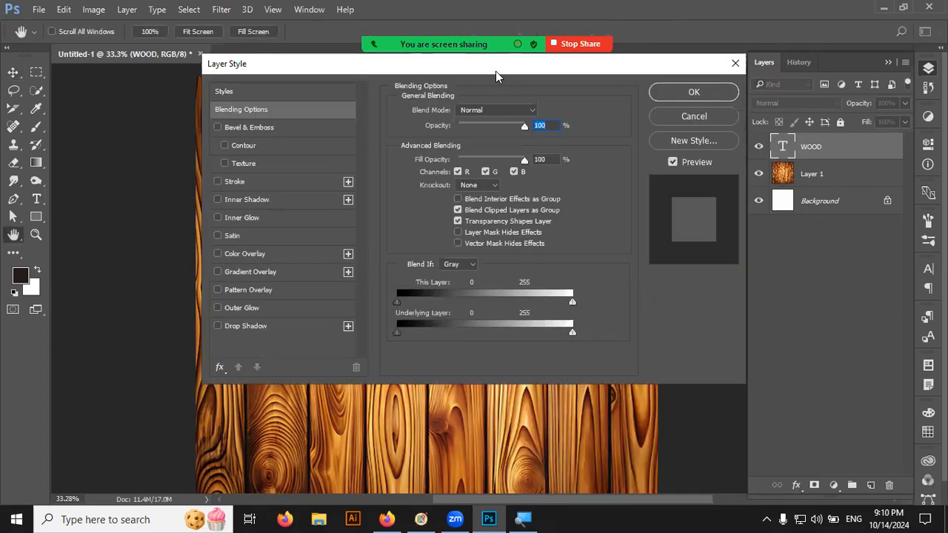
drag(496, 71, 589, 121)
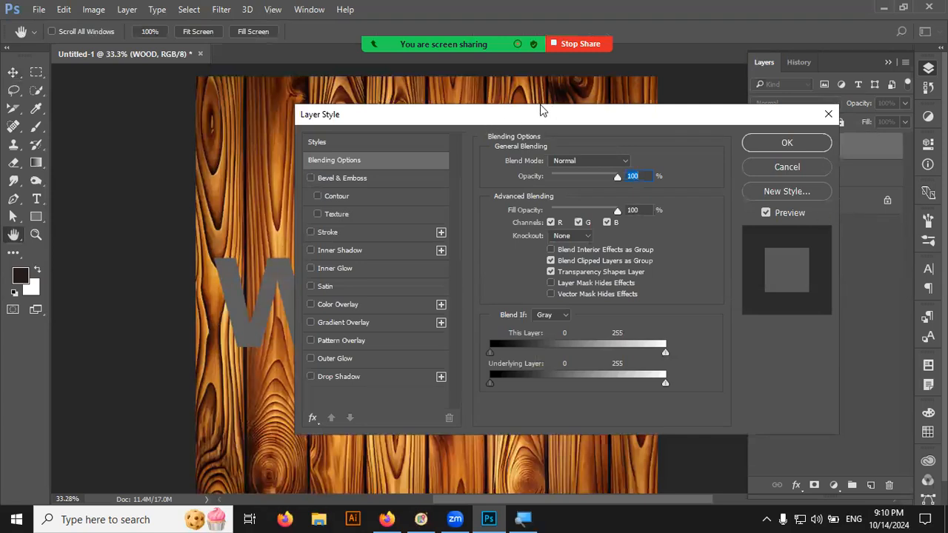
drag(541, 111, 715, 98)
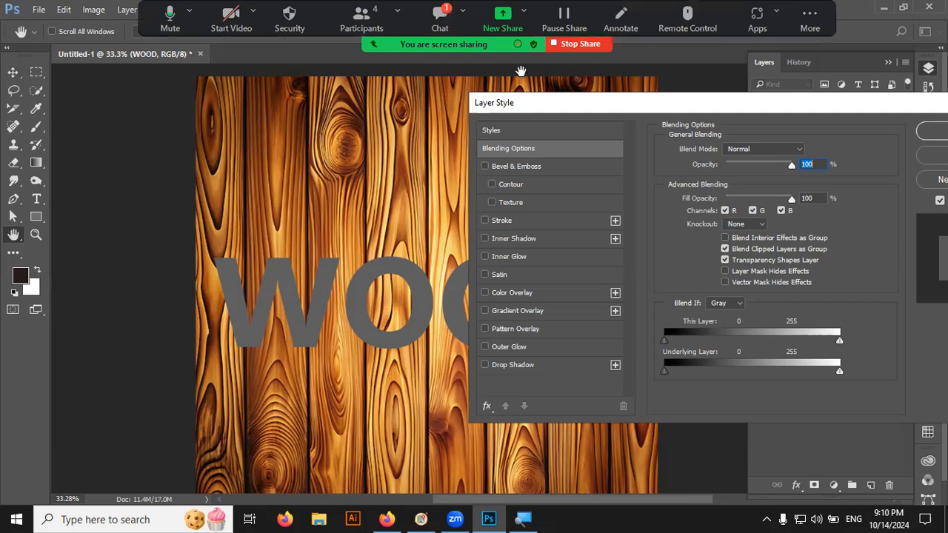
Open the Zoom meeting chat to read the participants' messages.
click(440, 16)
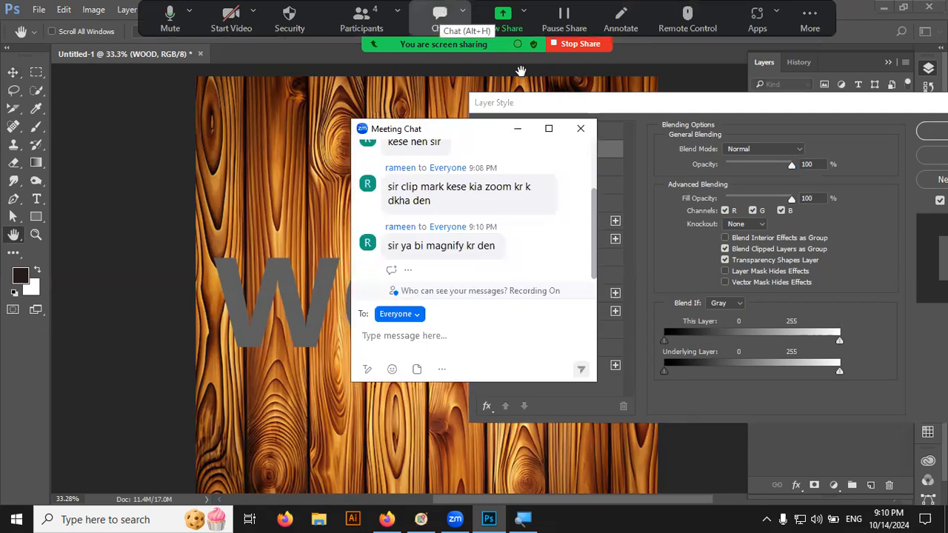
Magnify the Layer Style dialog and turn on Bevel & Emboss for the WOOD text layer, showing its settings.
click(624, 155)
key(super+plus)
key(super+plus)
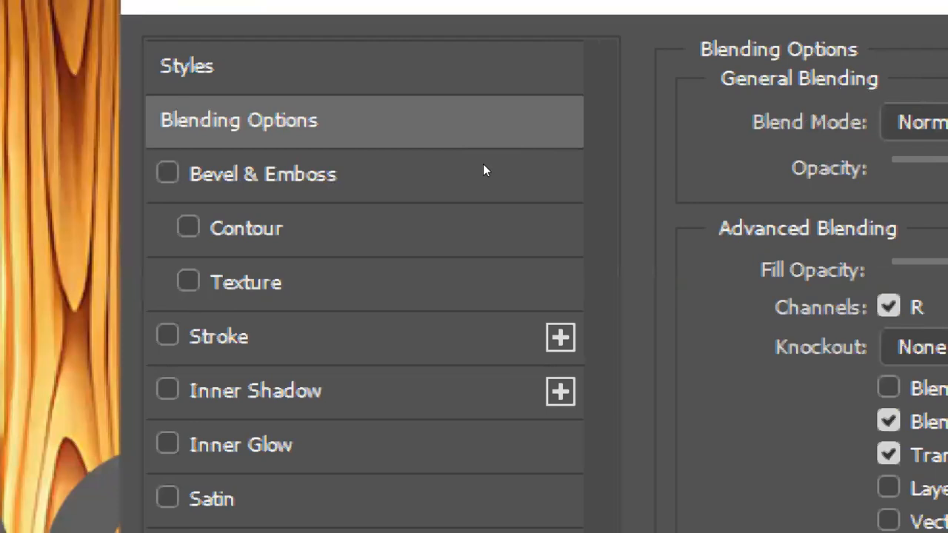
key(super+minus)
click(485, 162)
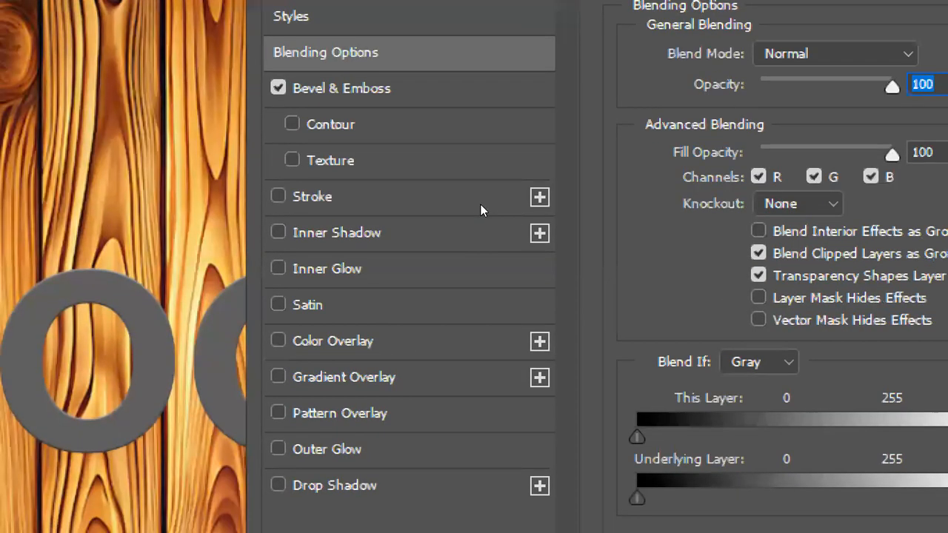
click(484, 162)
click(484, 162)
click(484, 162)
click(484, 162)
click(510, 162)
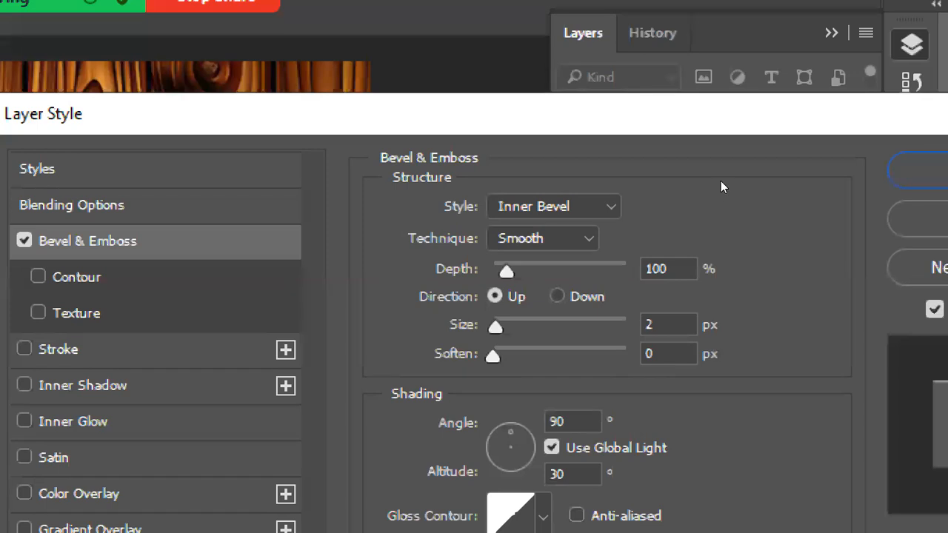
Set the Bevel & Emboss depth to 719% and its size to 27 px.
drag(506, 272, 538, 271)
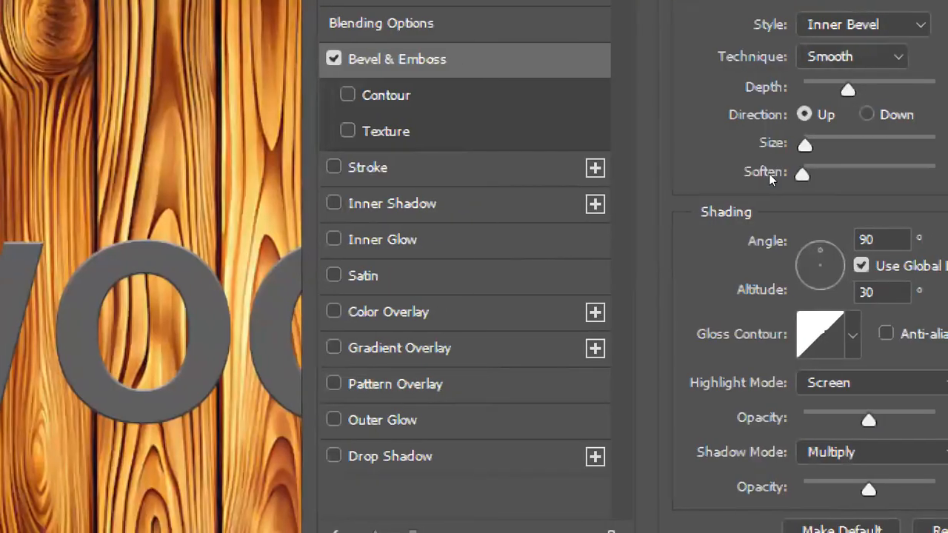
drag(846, 89, 897, 90)
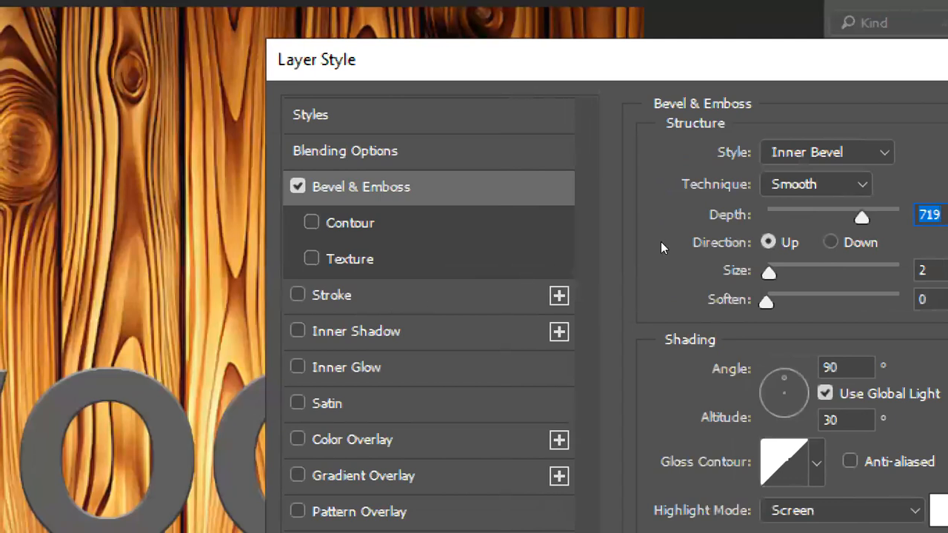
key(Tab)
text(0)
key(Up)
key(Up)
key(Up)
key(Up)
key(Up)
key(Up)
key(Up)
key(Up)
key(Up)
key(Up)
key(Up)
key(Up)
key(Up)
key(Up)
key(Up)
key(Up)
key(Up)
key(Up)
key(Up)
key(Up)
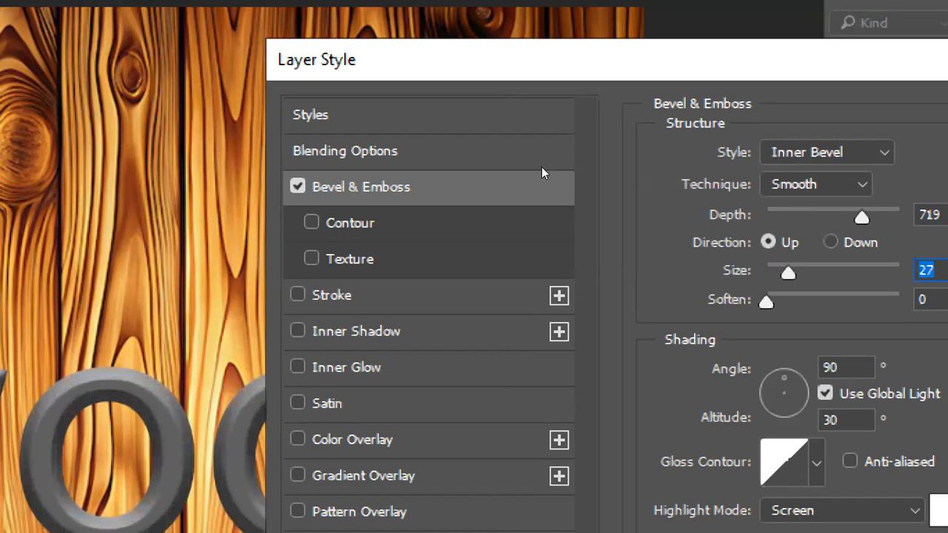
Compare the letters with Bevel & Emboss off and on, and try the Outer Bevel and Emboss styles.
click(297, 185)
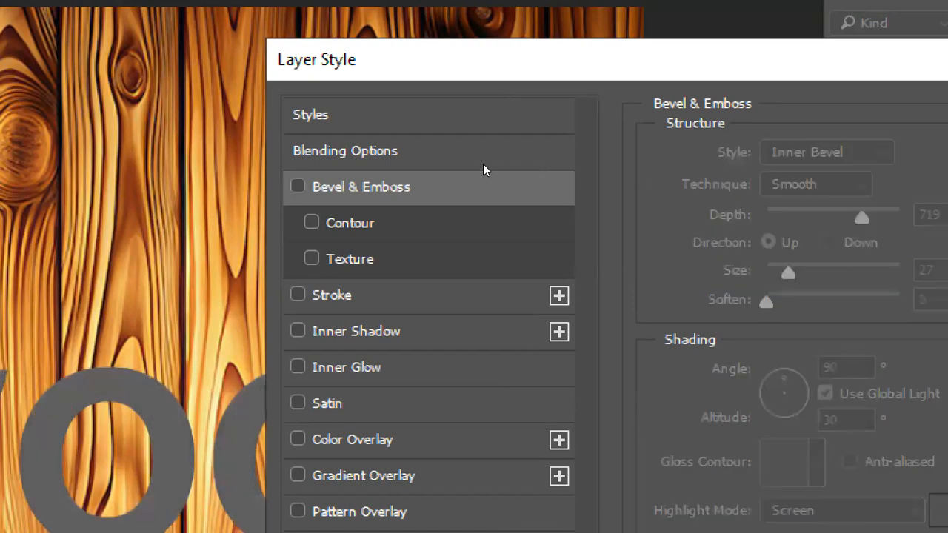
click(298, 186)
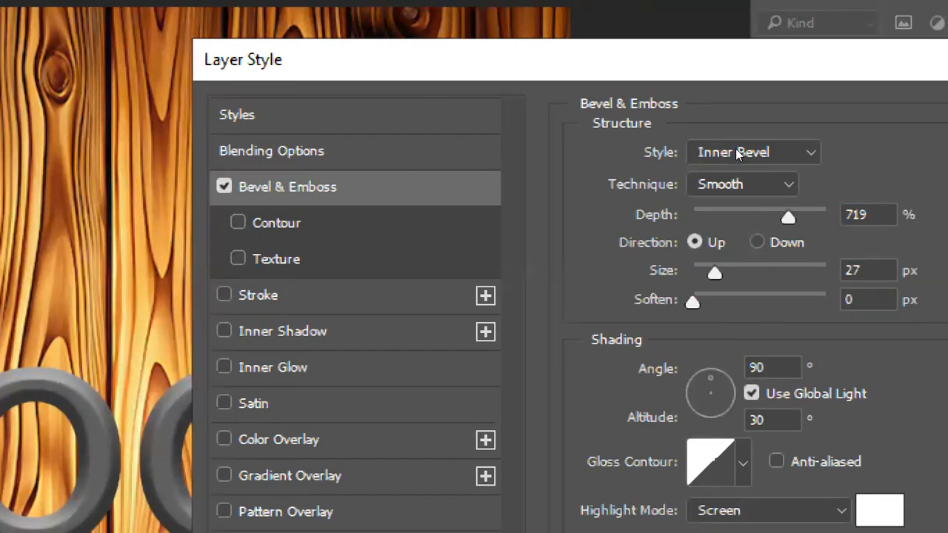
click(736, 150)
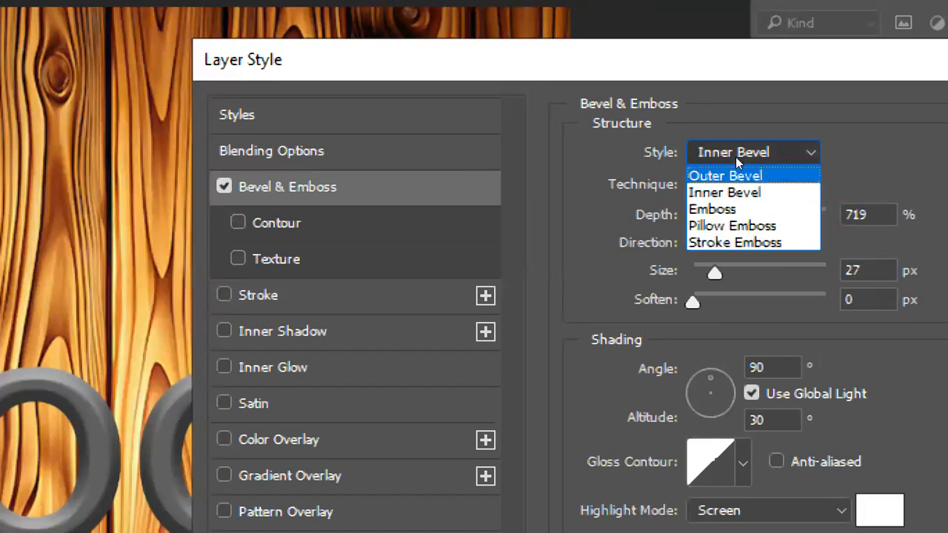
click(736, 169)
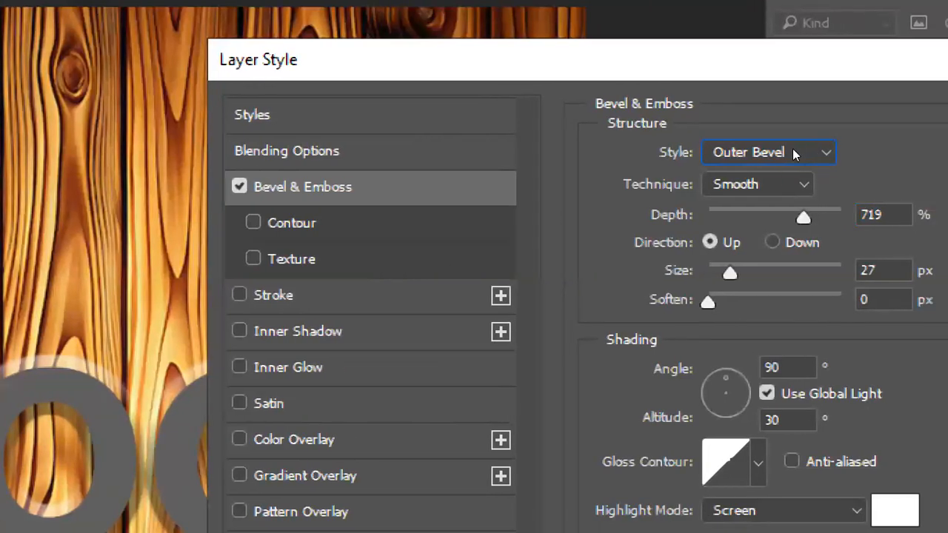
click(748, 152)
key(Down)
key(Down)
key(Return)
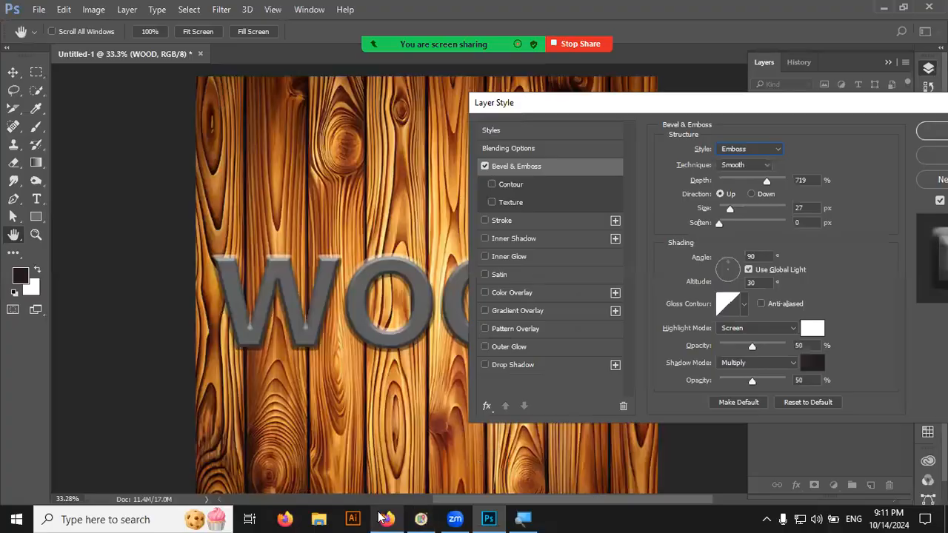
Switch to Firefox, search the web for "embossing in urdu", read the results and return to Photoshop.
click(385, 518)
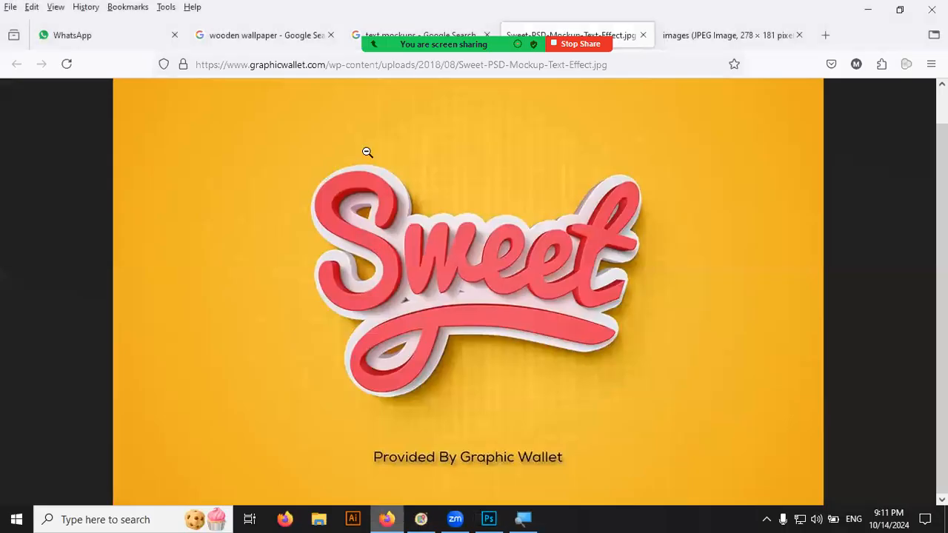
key(ctrl+Tab)
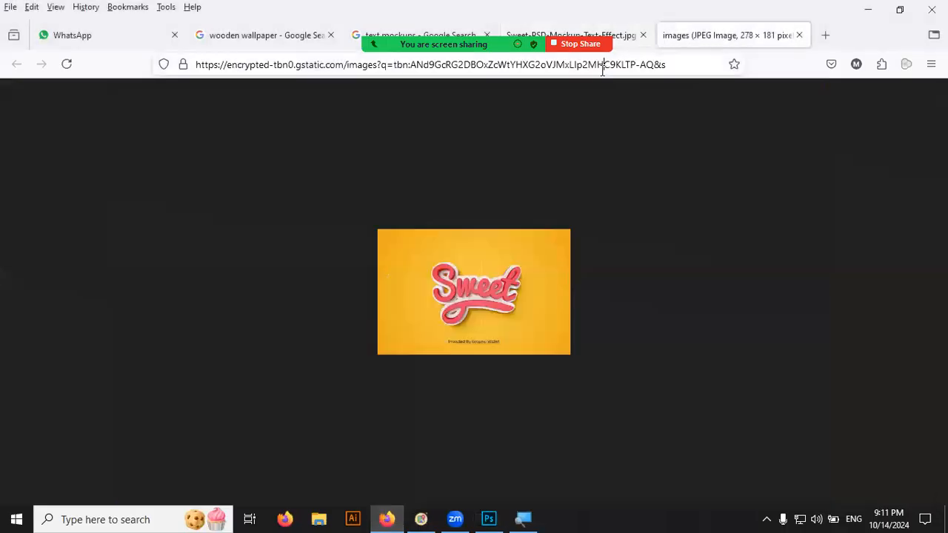
click(601, 65)
text(embossing in urdu)
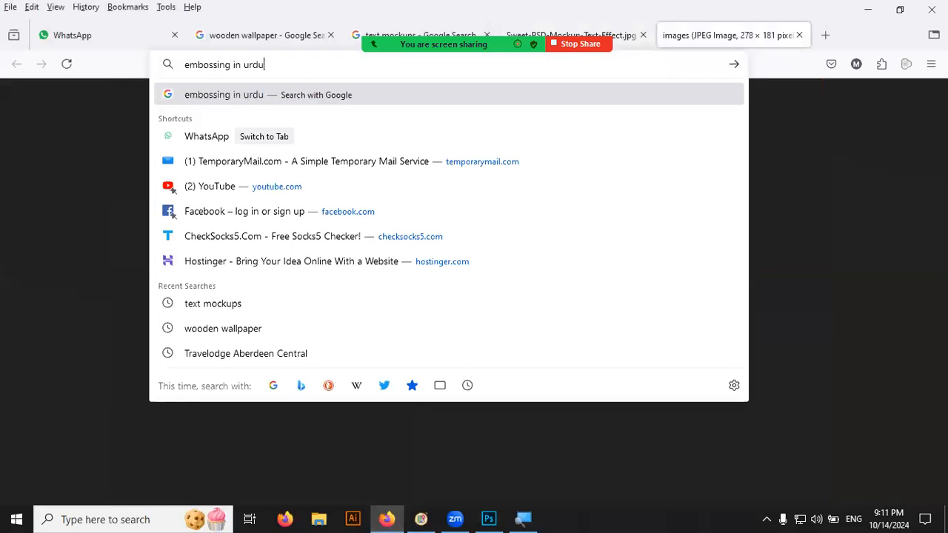
key(Return)
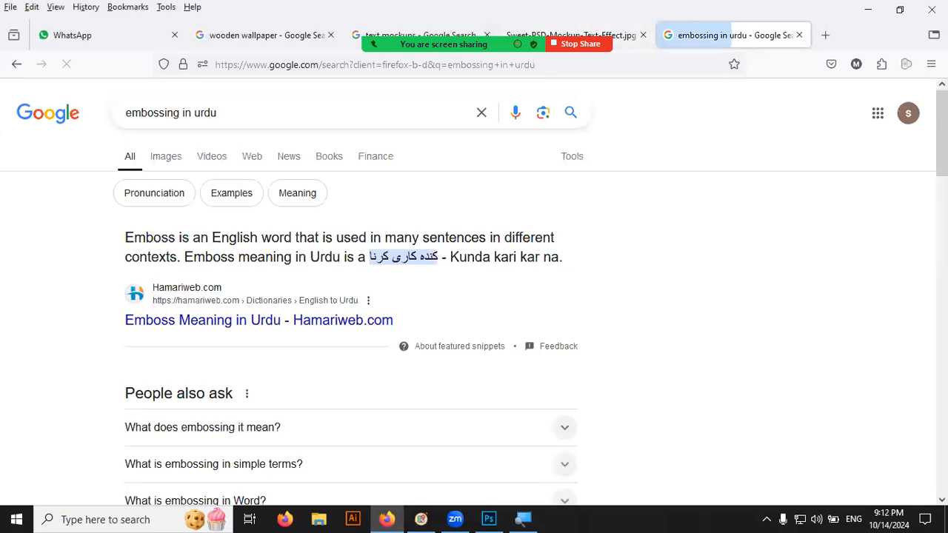
scroll(619, 237, down, 2)
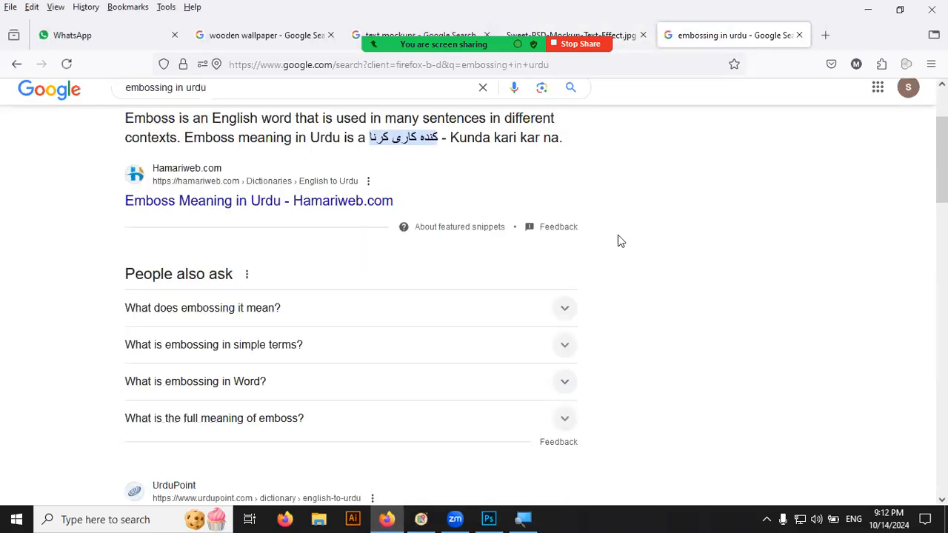
scroll(619, 235, down, 1)
scroll(620, 237, down, 2)
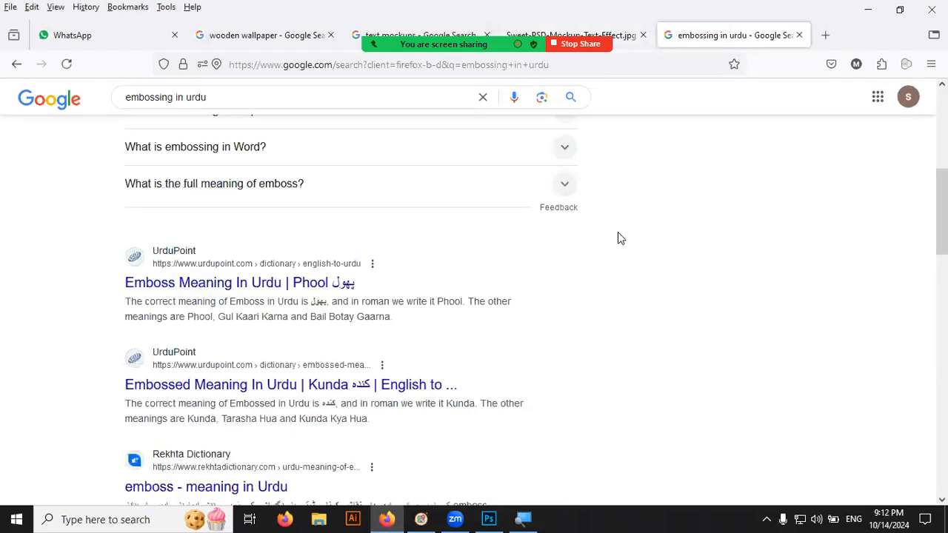
scroll(642, 203, up, 5)
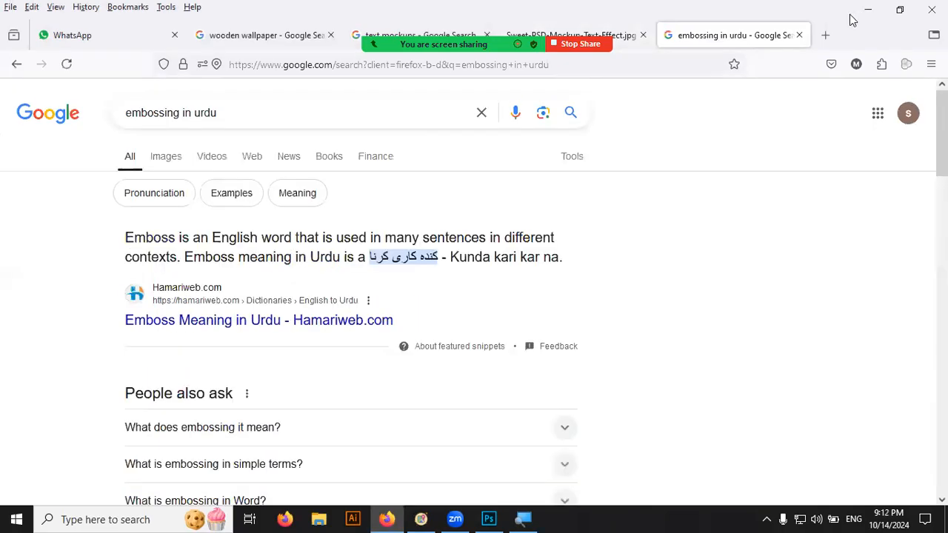
click(857, 12)
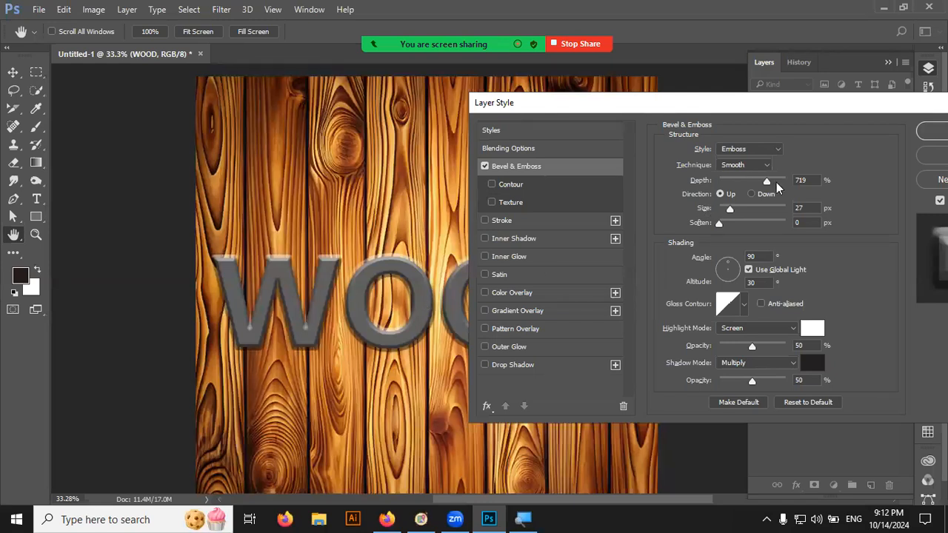
Change the bevel style to Pillow Emboss and adjust the depth to 563%.
drag(762, 180, 774, 180)
click(765, 152)
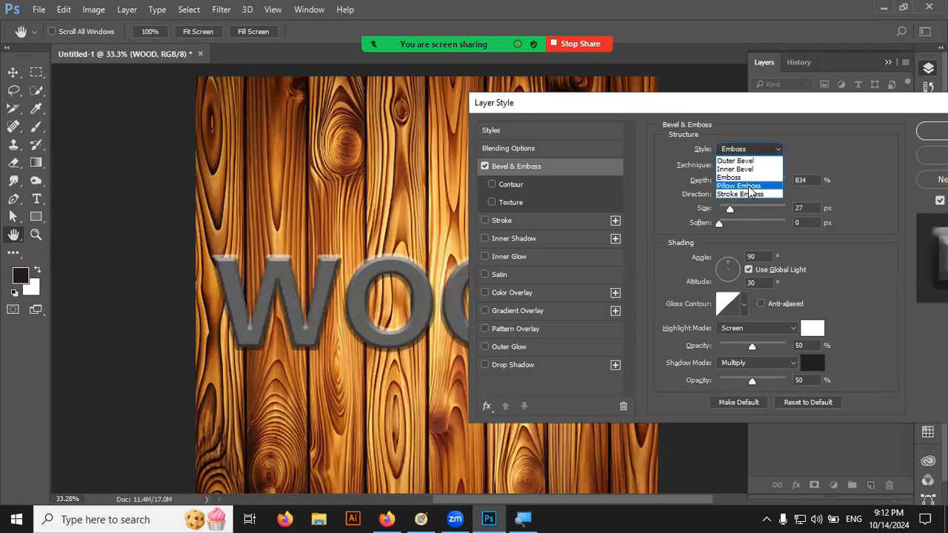
click(750, 185)
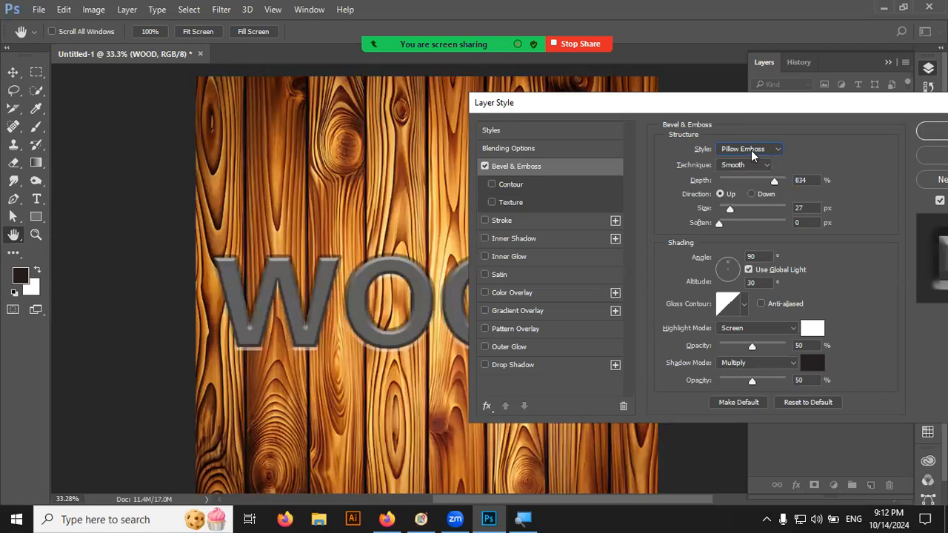
mouse_move(775, 182)
mouse_down()
mouse_move(732, 183)
mouse_move(787, 181)
mouse_up()
drag(787, 181, 768, 181)
Try the Stroke Emboss style, set the style back to Inner Bevel and apply the layer style.
click(748, 151)
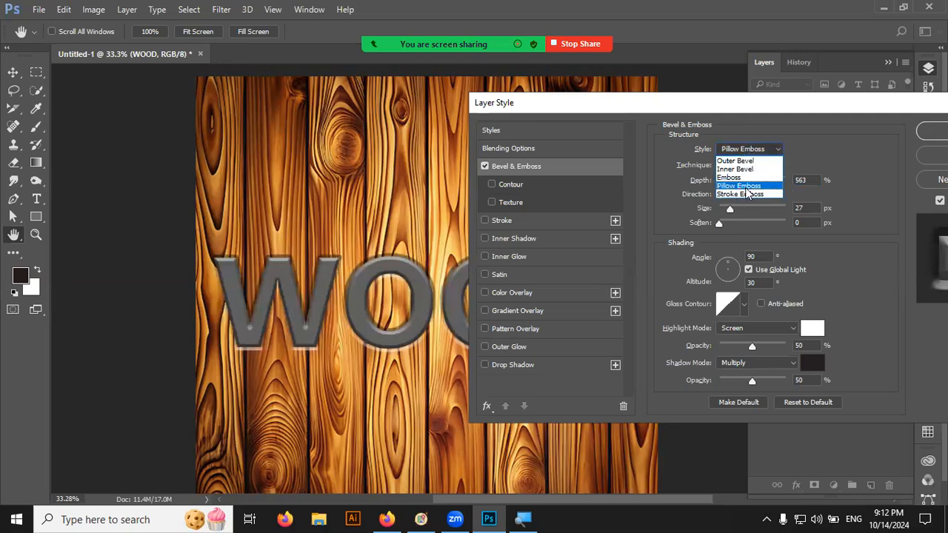
click(754, 194)
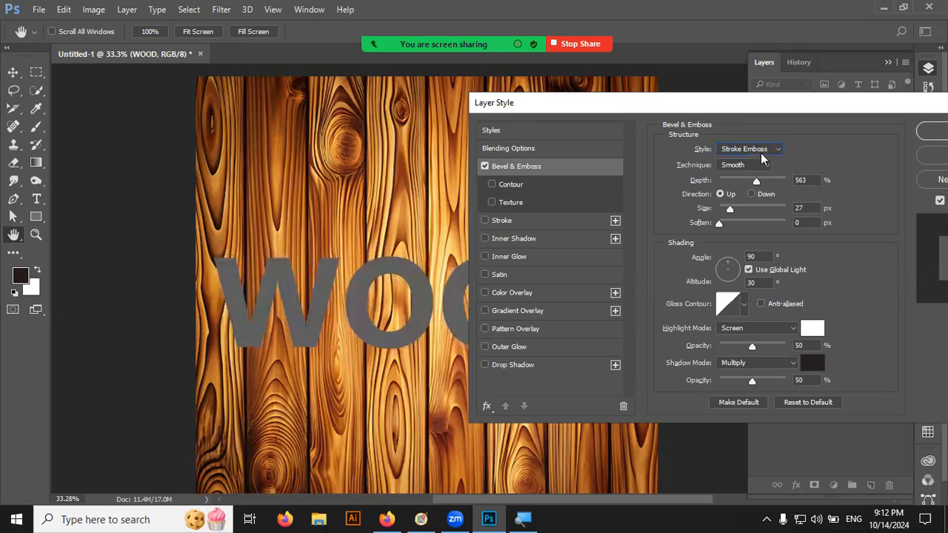
click(761, 150)
click(740, 167)
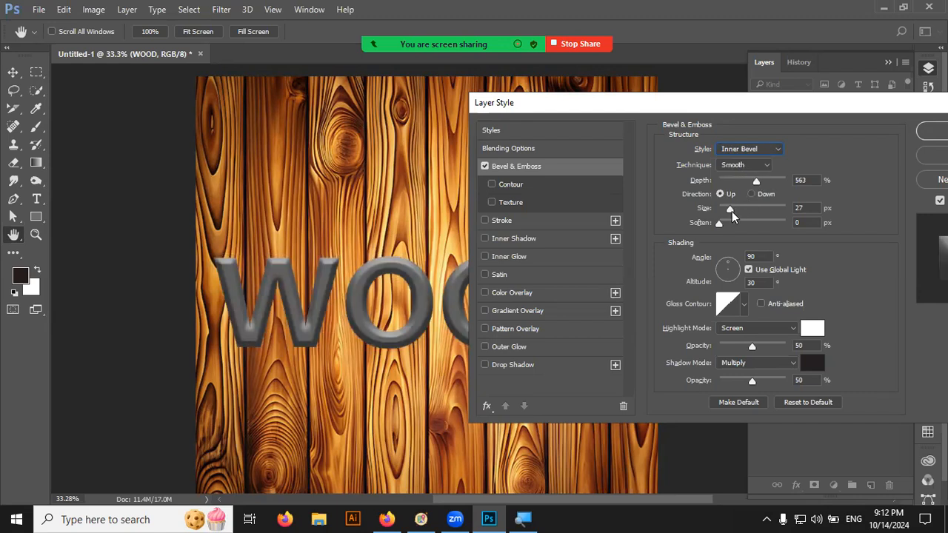
mouse_move(731, 212)
mouse_down()
mouse_move(750, 213)
mouse_move(717, 209)
mouse_move(730, 214)
mouse_up()
key(Return)
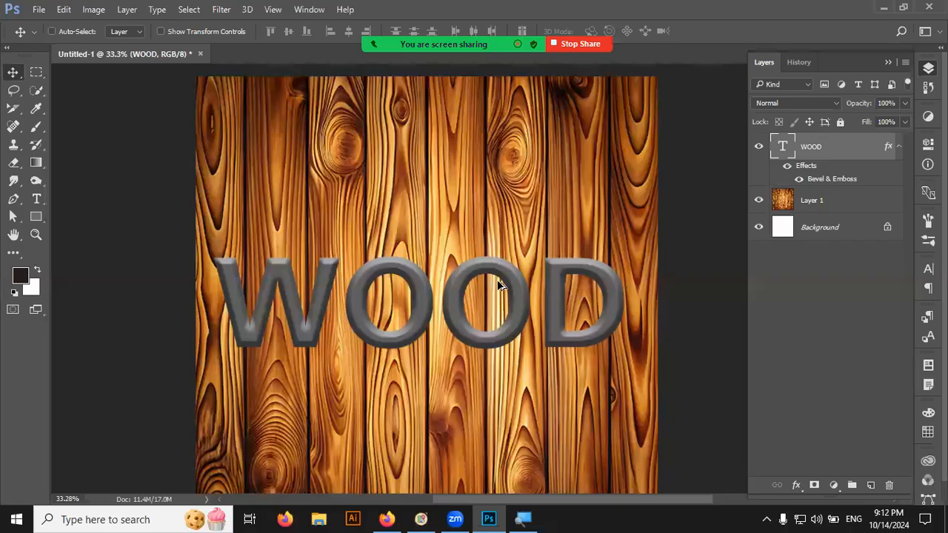
Reopen the WOOD layer's Bevel & Emboss settings and move the dialog aside to reveal the enlarged letters.
scroll(467, 288, up, 3)
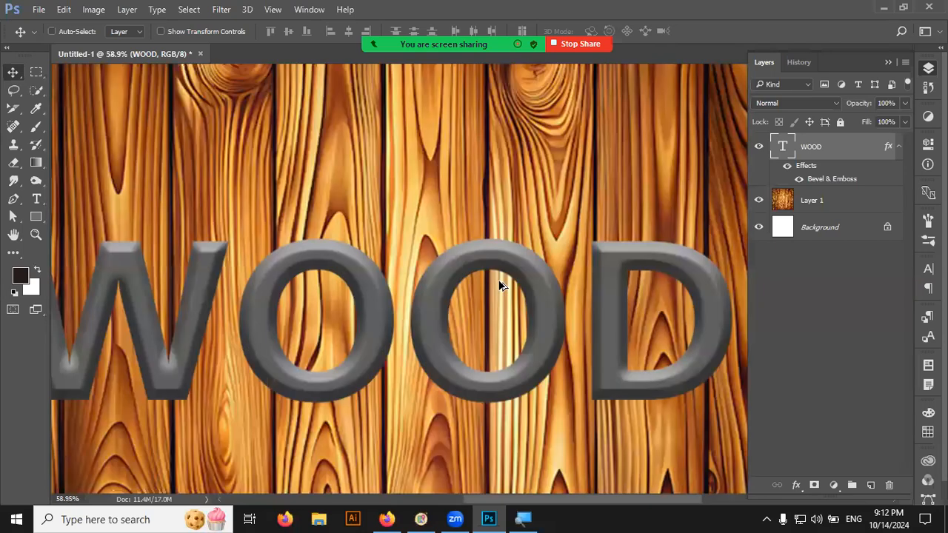
scroll(500, 285, up, 2)
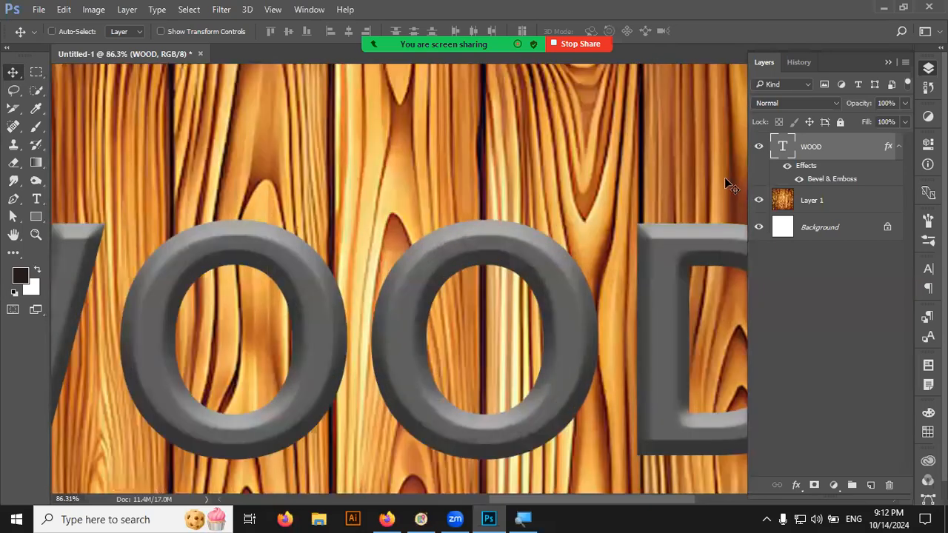
right_click(798, 151)
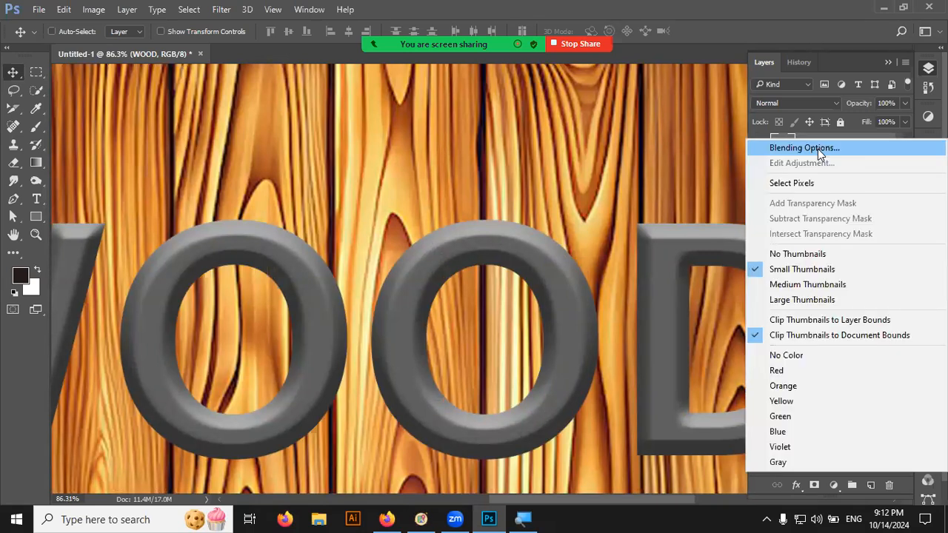
key(Escape)
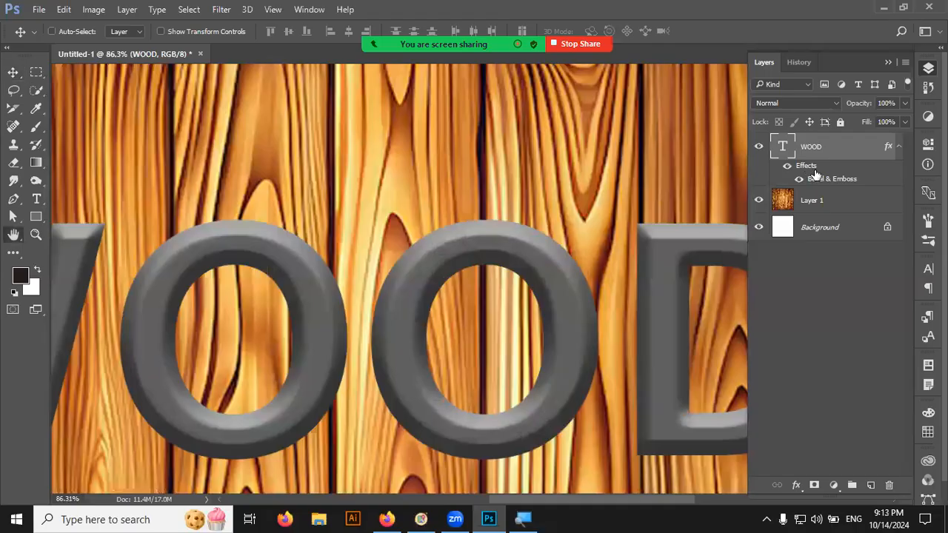
double_click(770, 177)
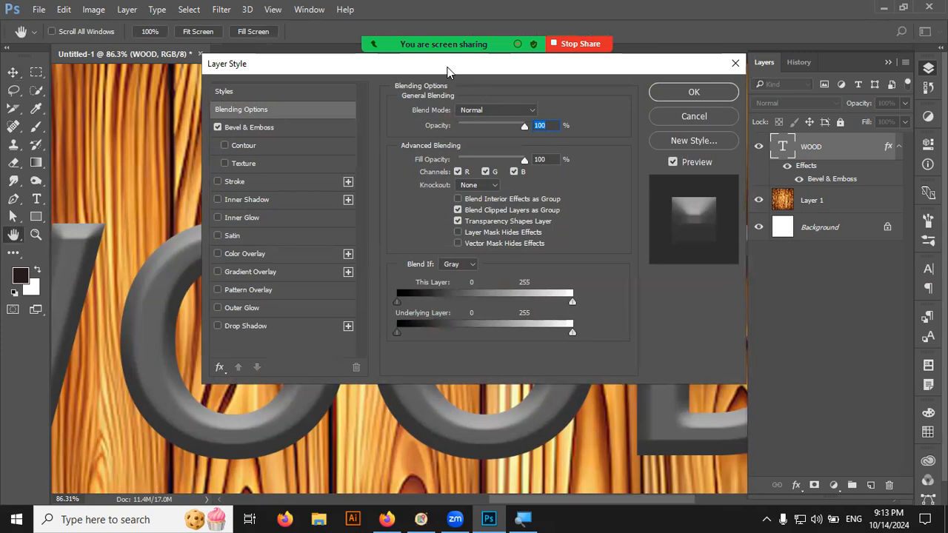
drag(447, 72, 693, 131)
click(505, 187)
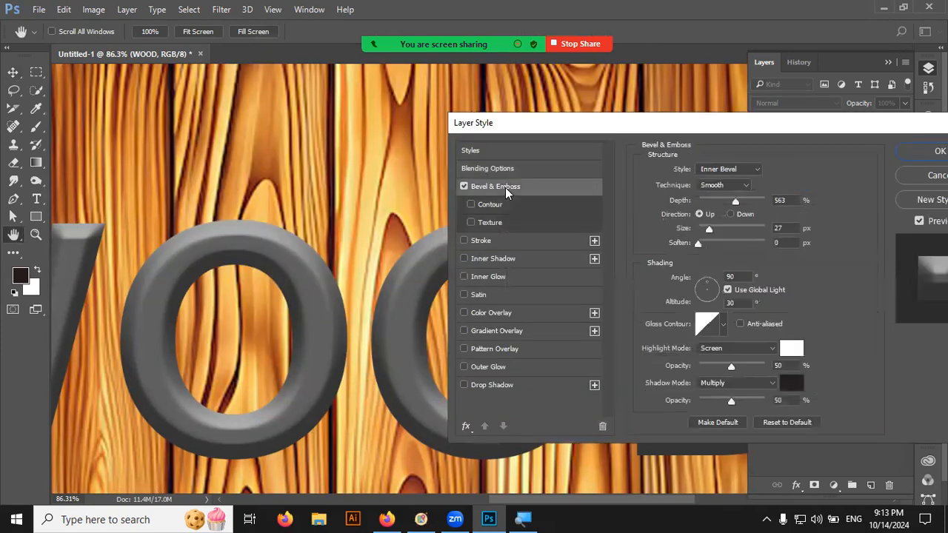
Test the bevel's Soften at 16 px, reset it to 0, and set Size to 57 px and Depth to 1000%.
drag(698, 246, 781, 247)
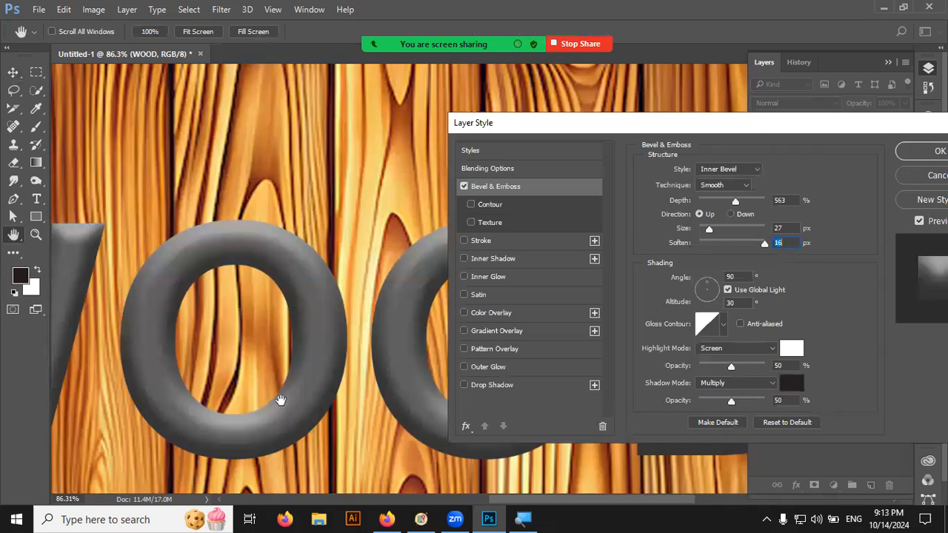
drag(764, 243, 673, 262)
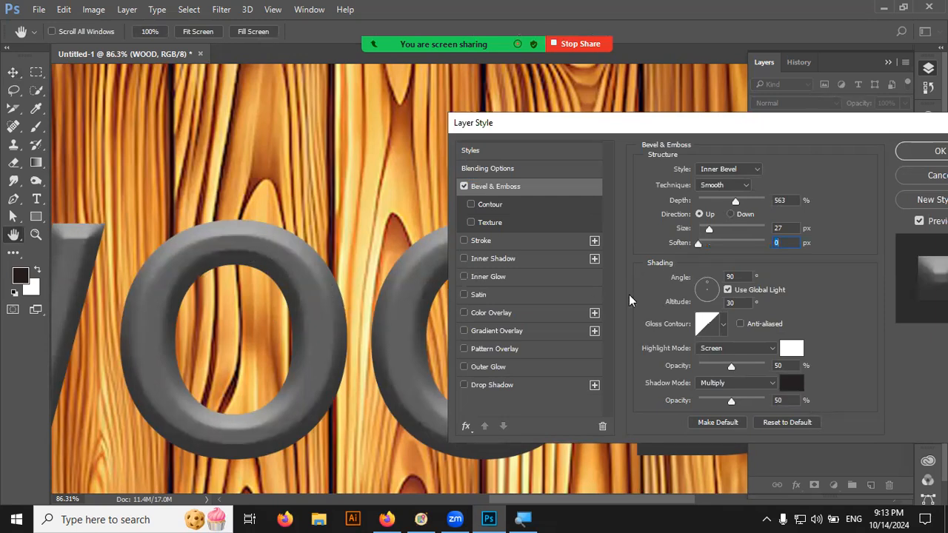
drag(707, 229, 716, 226)
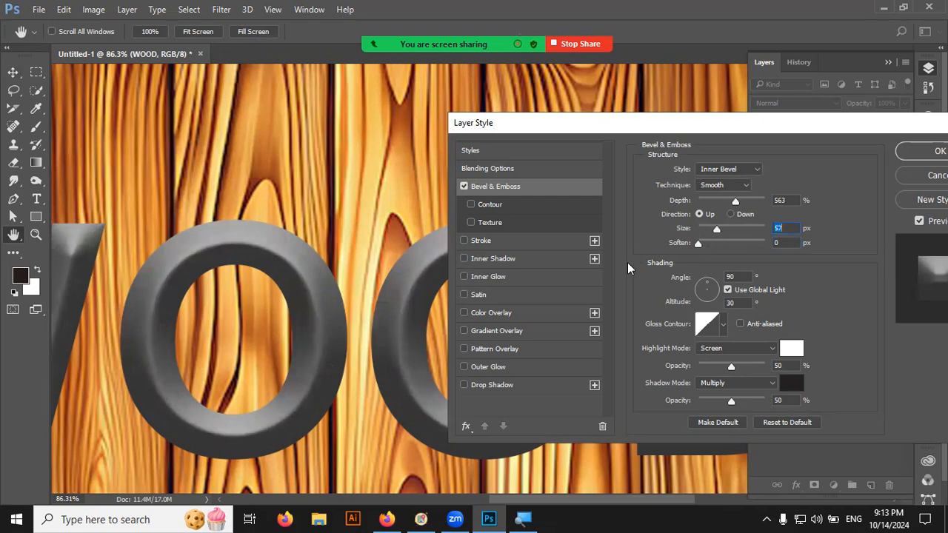
drag(734, 203, 767, 204)
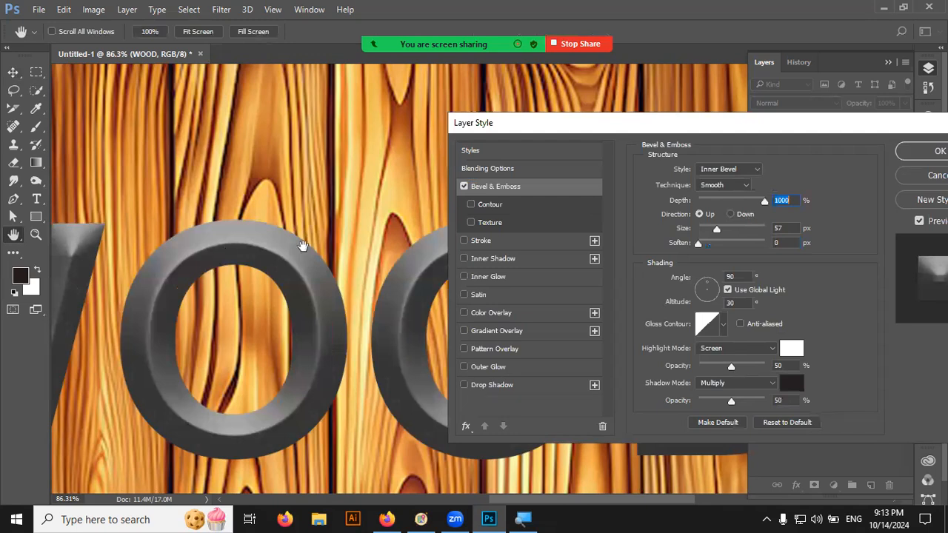
Try the Chisel Hard technique on the bevel and set the technique back to Smooth.
click(717, 185)
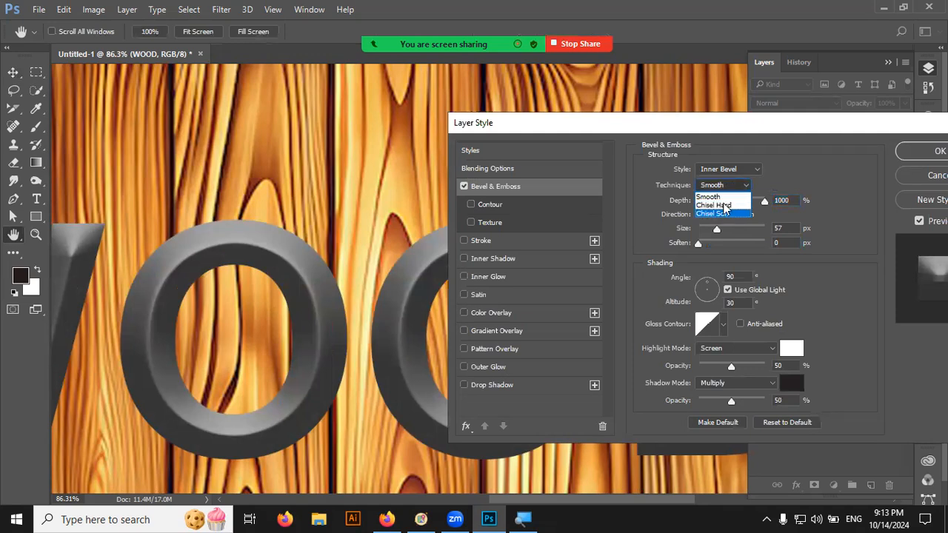
click(722, 205)
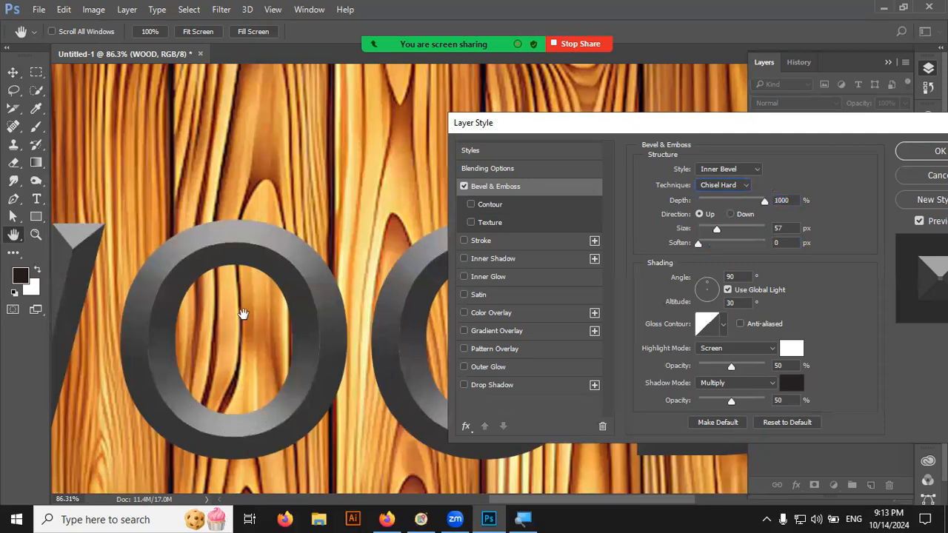
click(715, 189)
click(723, 196)
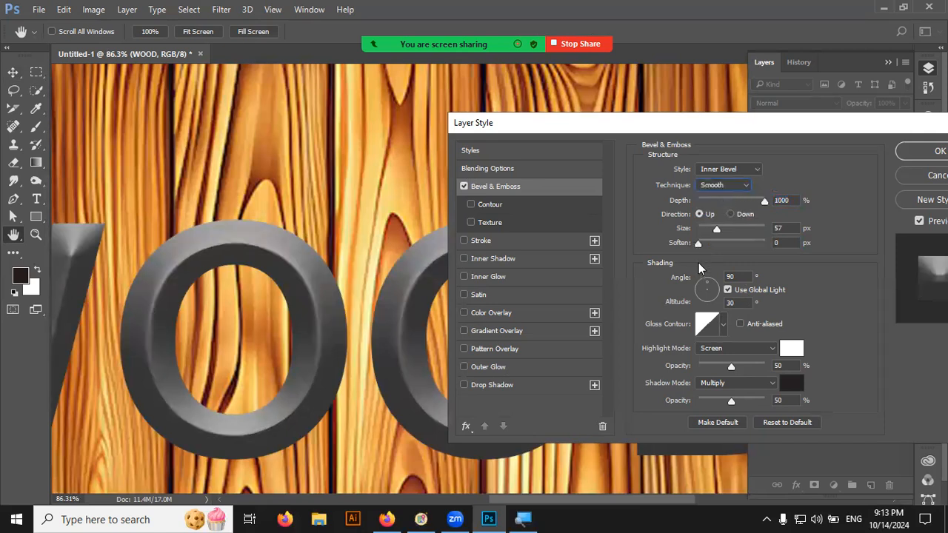
Test several light directions for the bevel shading, ending at an angle of 174° and an altitude of 37°.
click(712, 292)
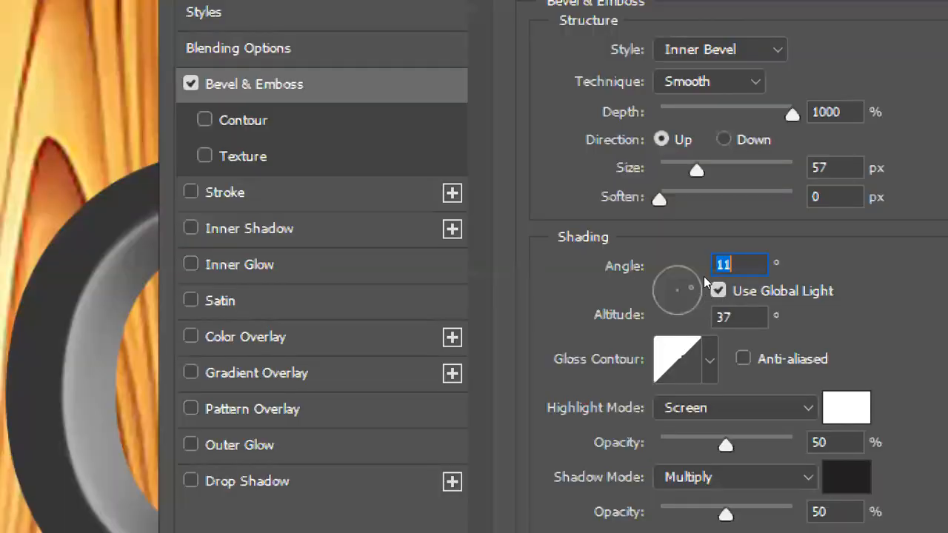
click(698, 293)
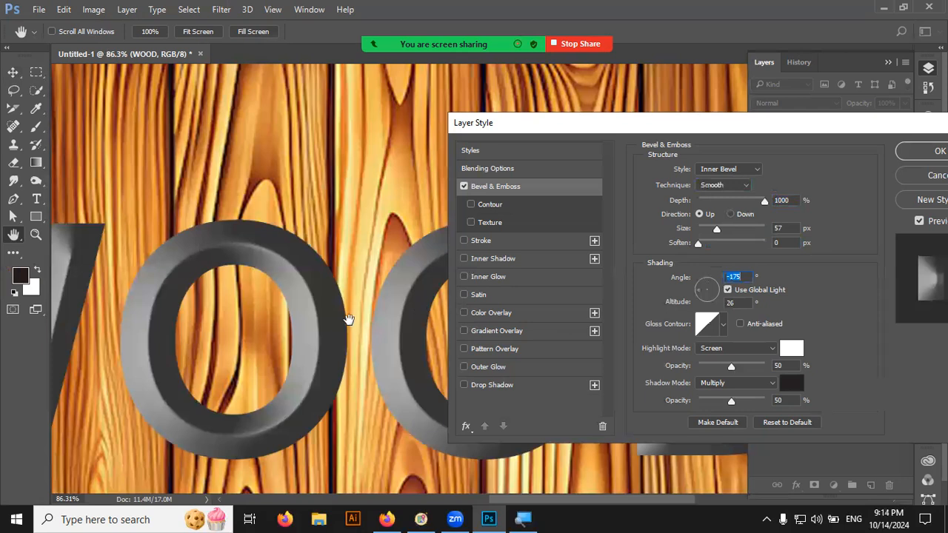
click(715, 295)
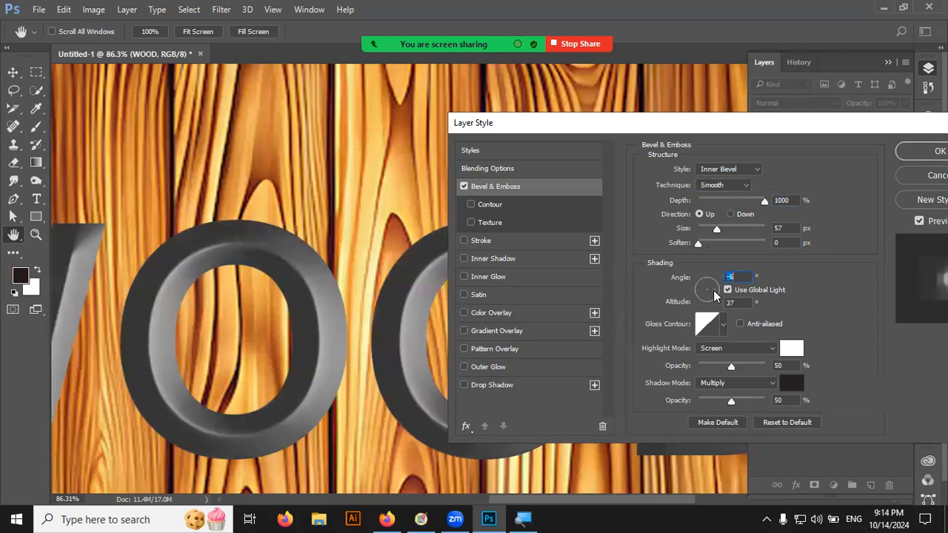
click(707, 294)
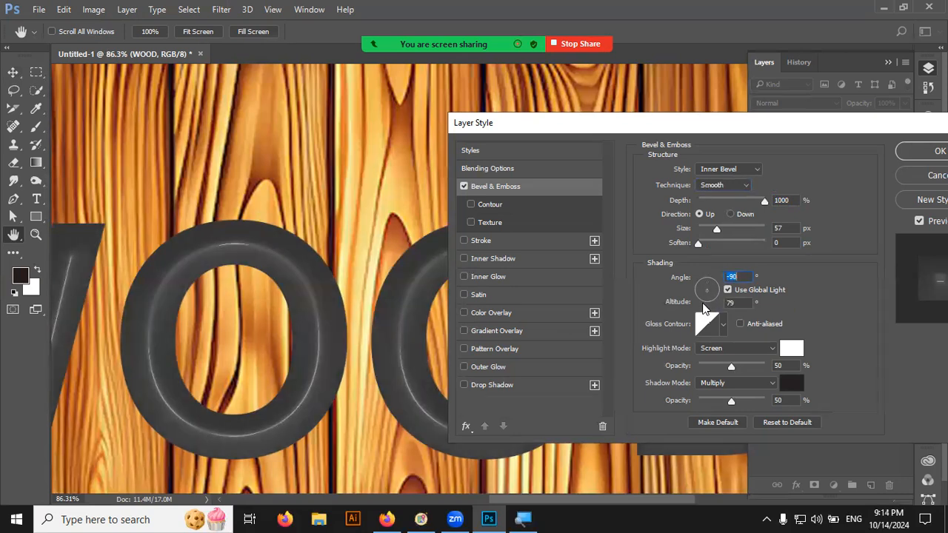
click(704, 306)
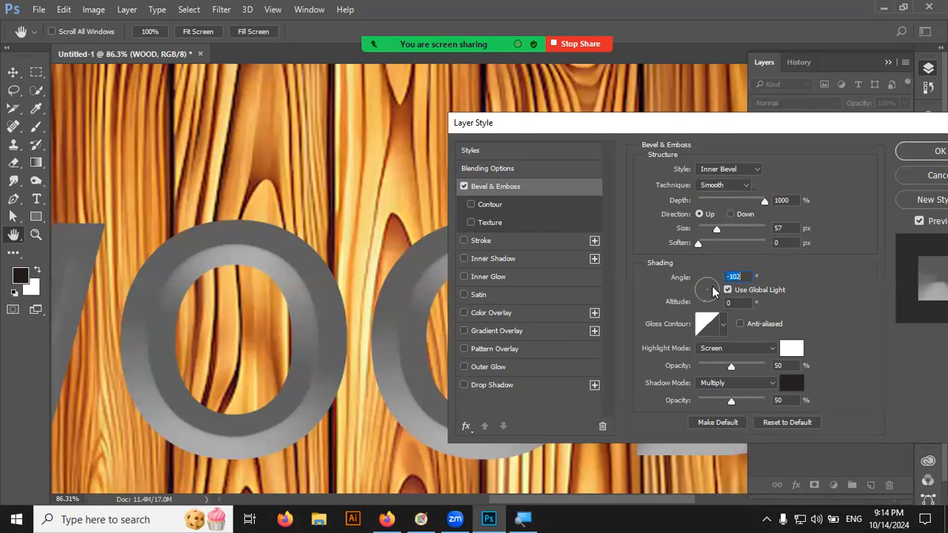
click(713, 293)
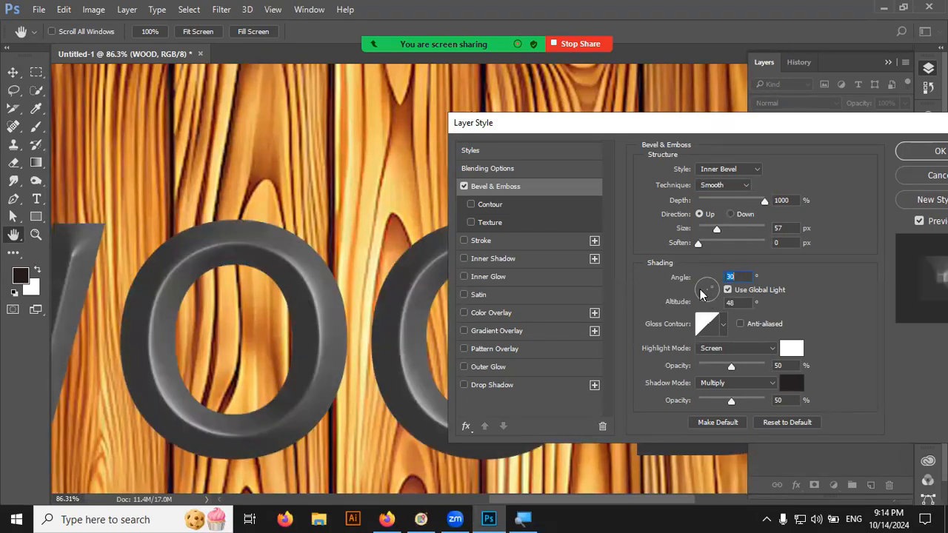
click(701, 291)
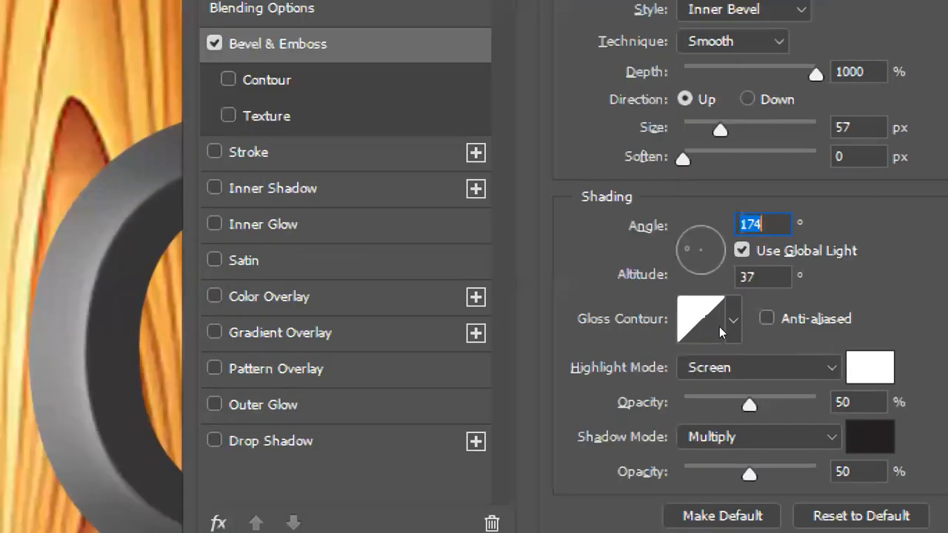
Try different gloss contour presets on the bevel, including Rounded Steps and Cone, ending on Ring - Double.
click(723, 329)
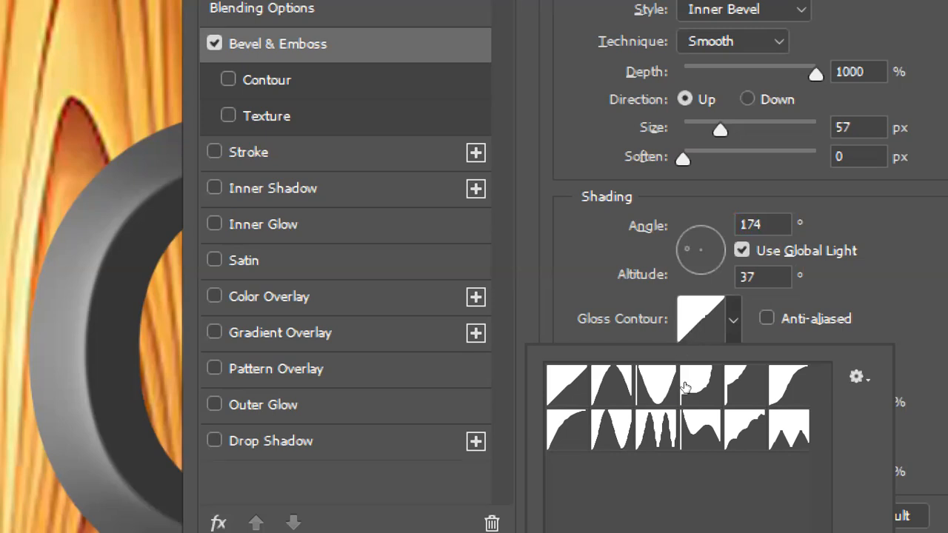
click(658, 430)
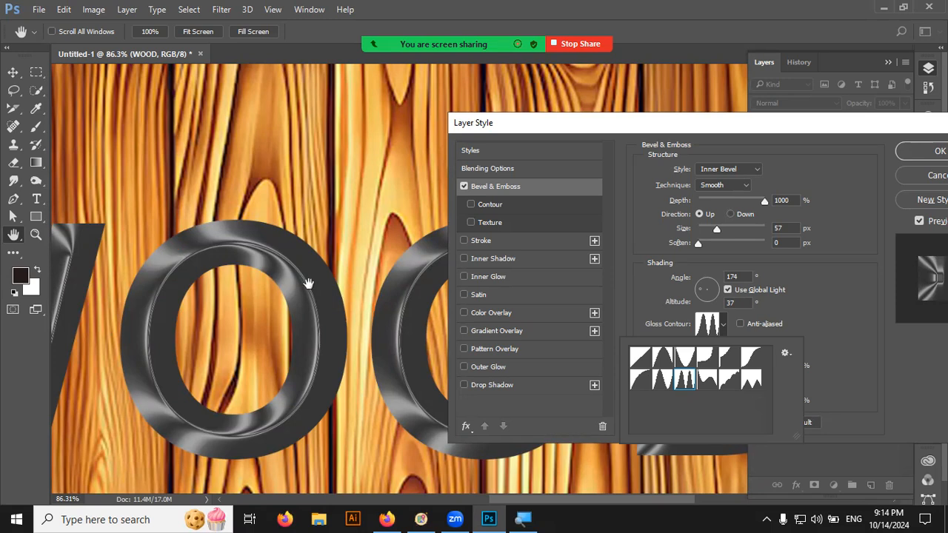
click(709, 380)
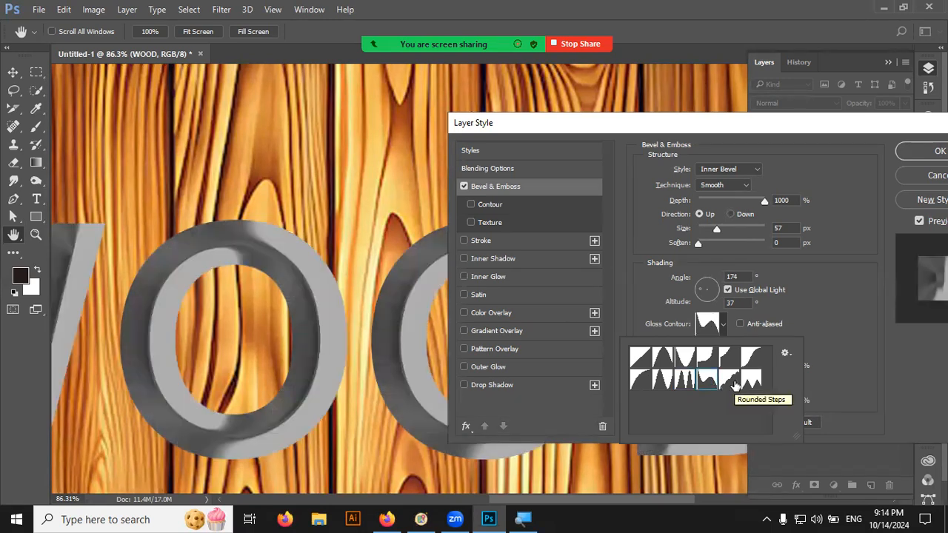
click(731, 382)
click(752, 380)
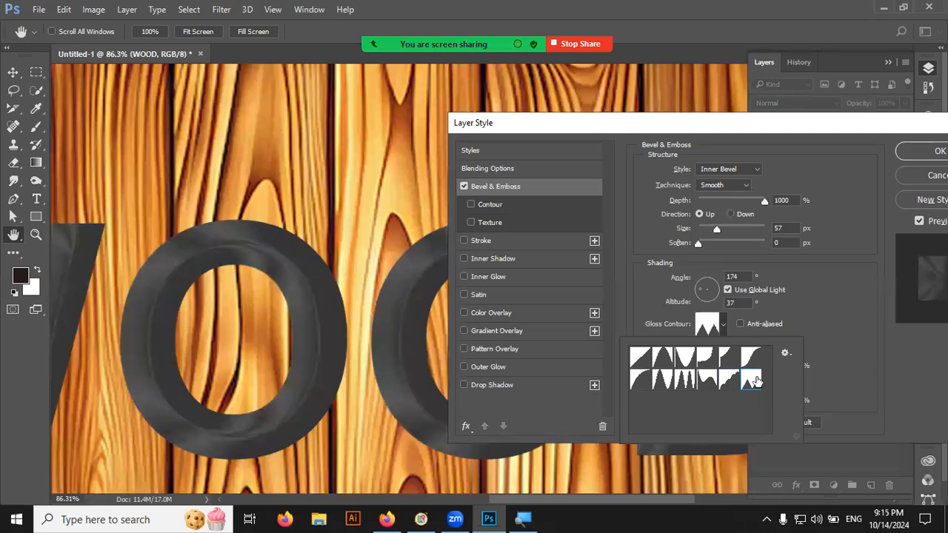
click(681, 359)
click(657, 360)
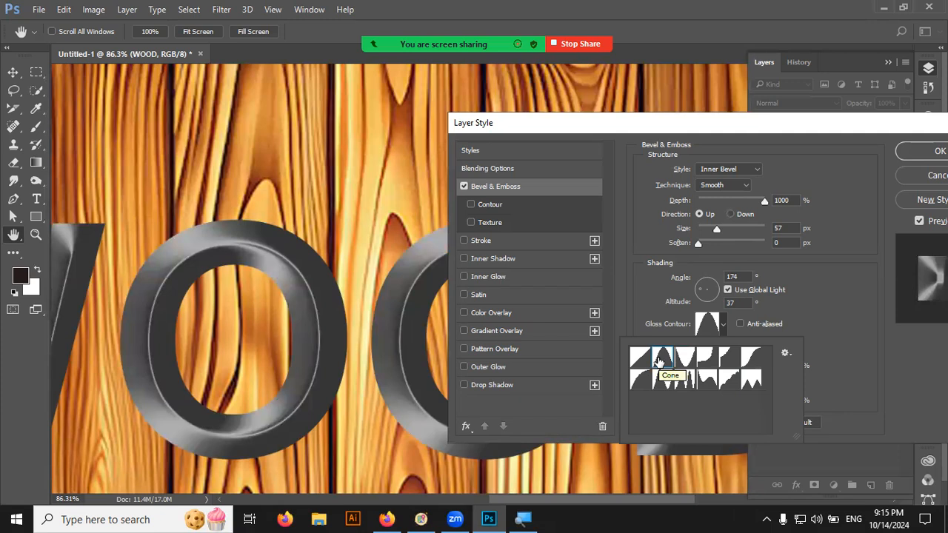
click(663, 379)
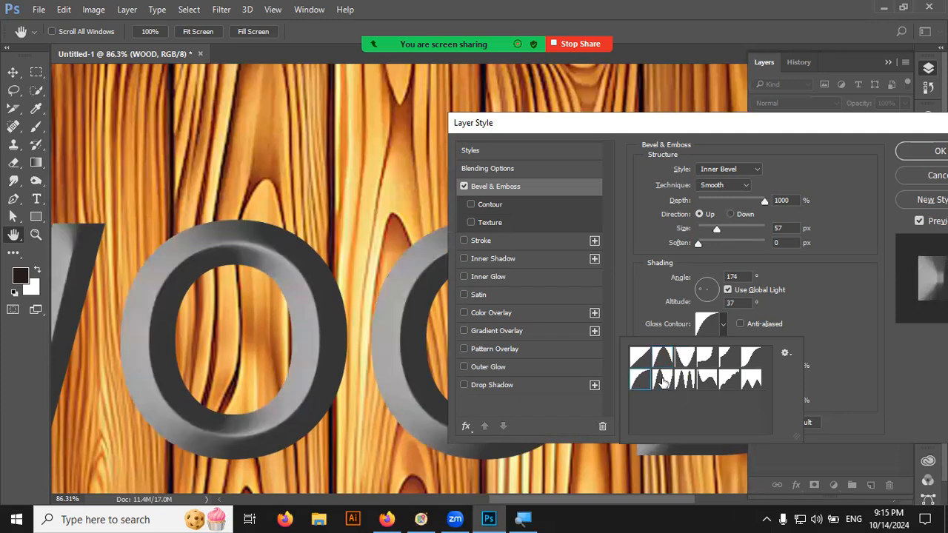
click(663, 380)
click(687, 380)
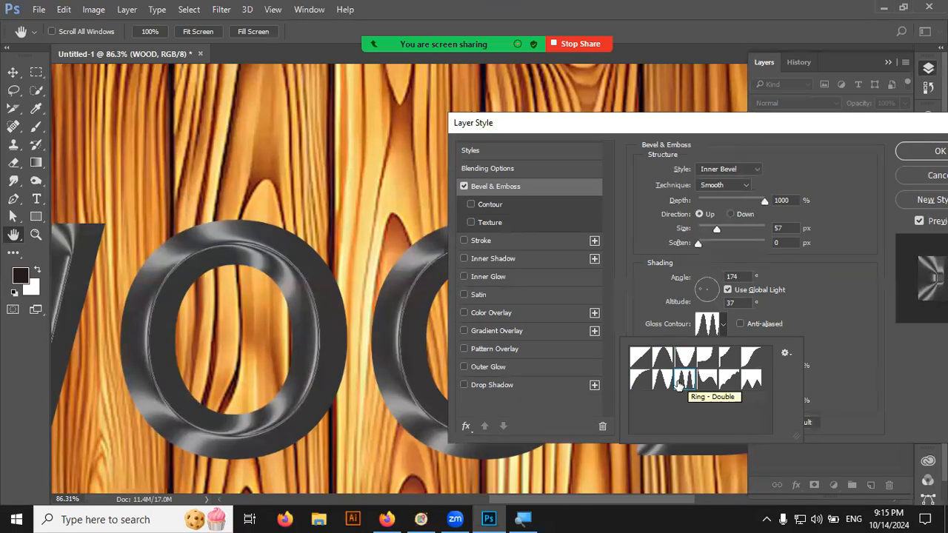
Move the Layer Style dialog aside, inspect the Ring - Double curve in the Contour Editor and cancel without editing it.
click(657, 128)
drag(644, 121, 611, 107)
click(670, 310)
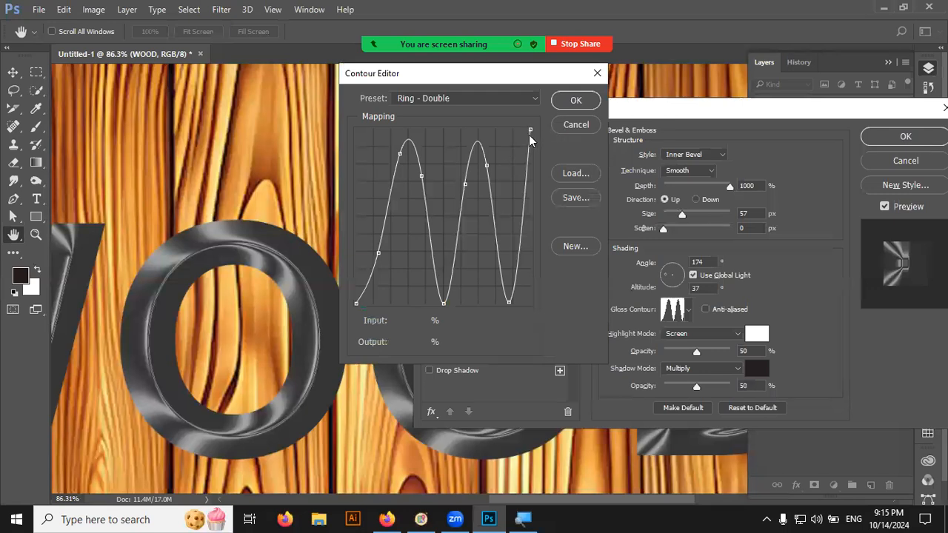
click(572, 126)
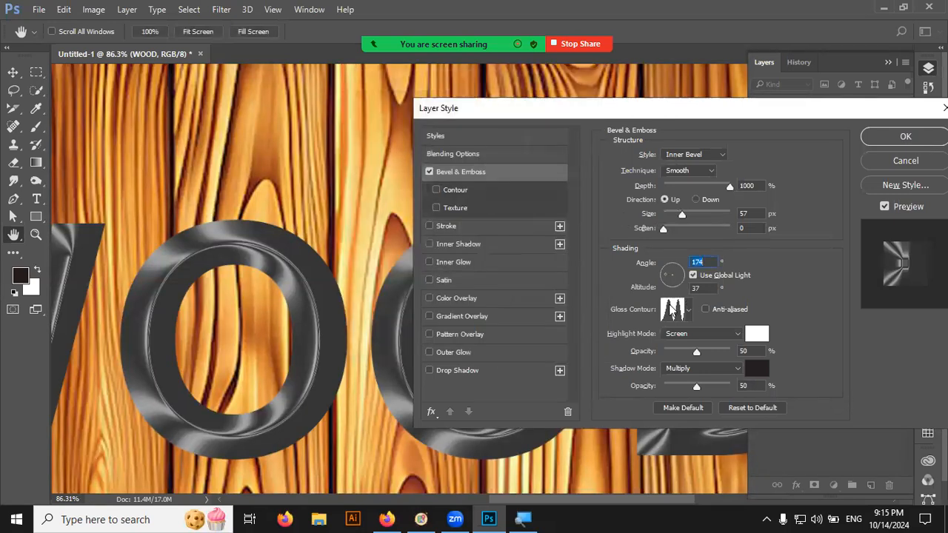
click(671, 307)
click(580, 125)
Set the bevel's gloss contour back to the straight diagonal preset.
click(689, 312)
click(605, 342)
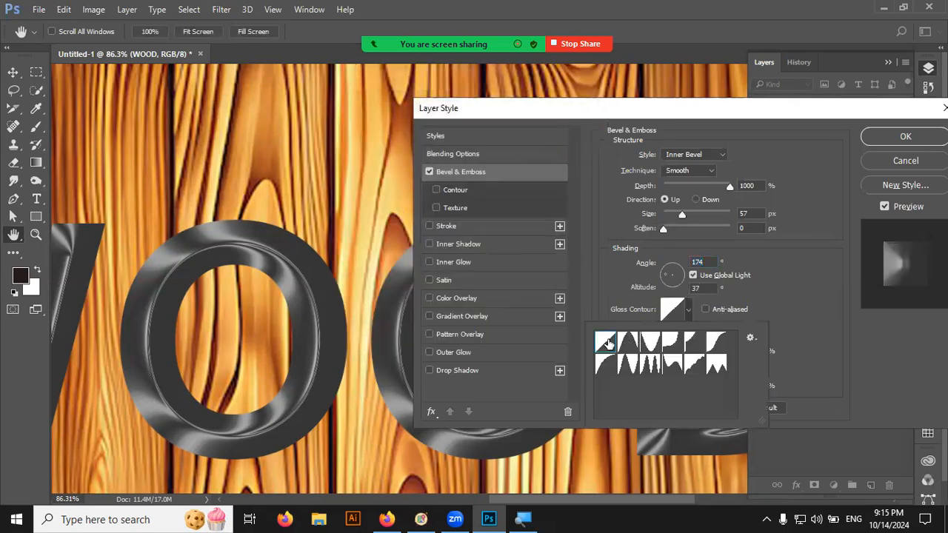
click(798, 303)
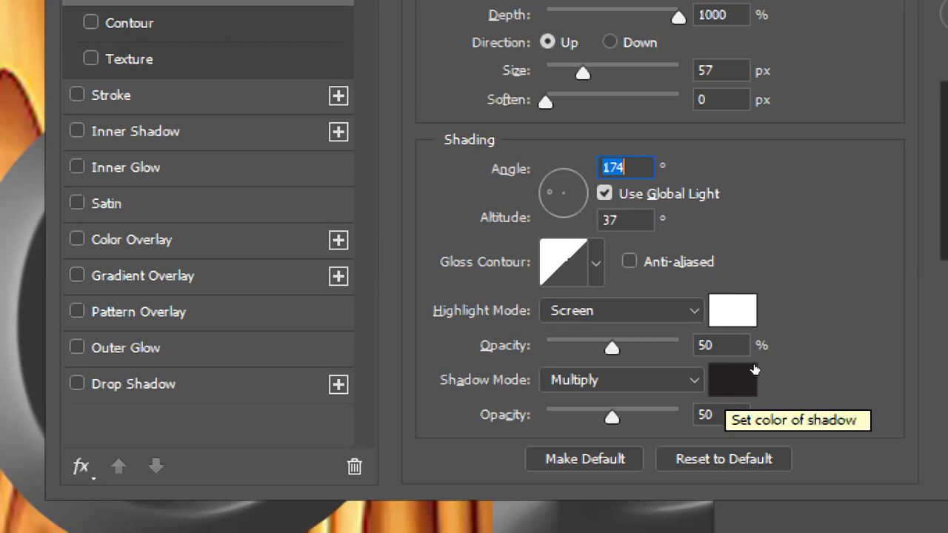
Try #d2ff00 and #fff600 as the bevel's highlight color, discard them, and test the highlight opacity before resetting it to 50%.
click(736, 323)
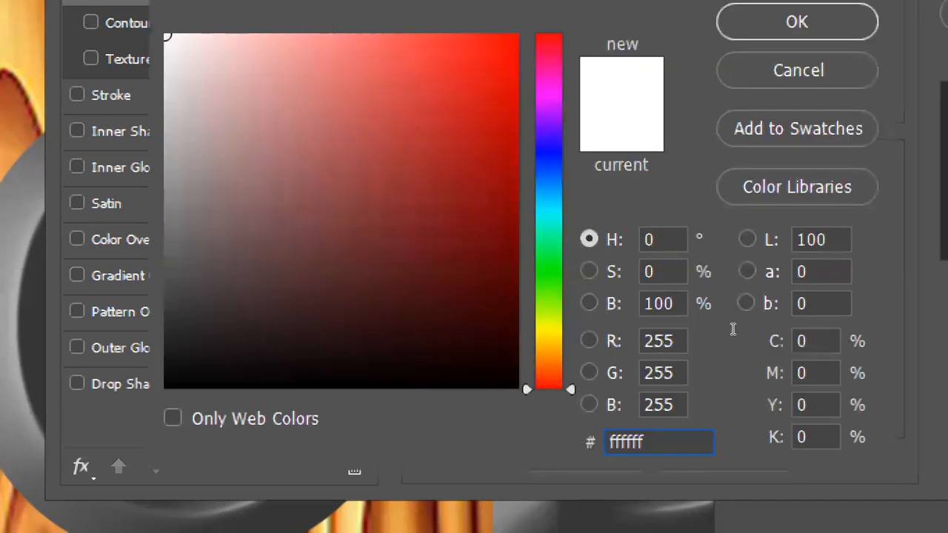
click(549, 319)
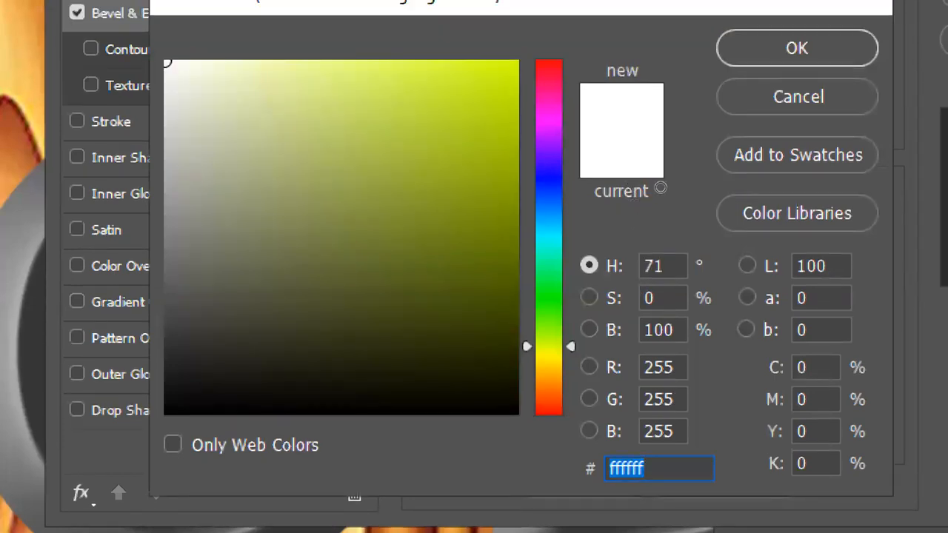
text(d2ff00)
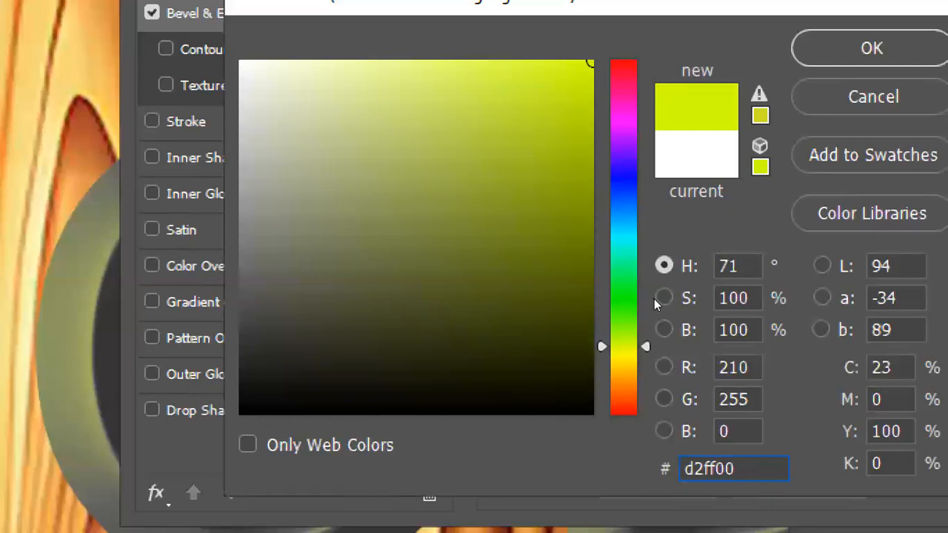
text(fff600)
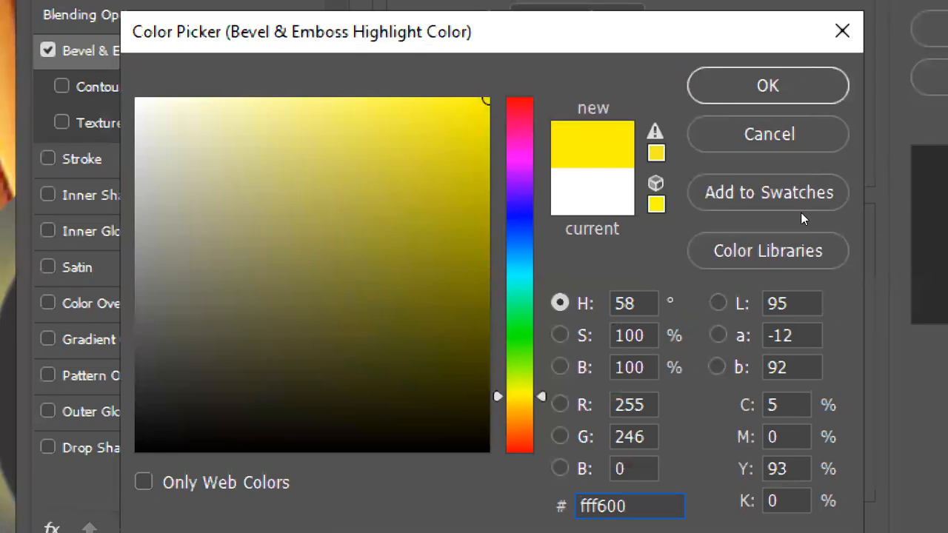
key(Return)
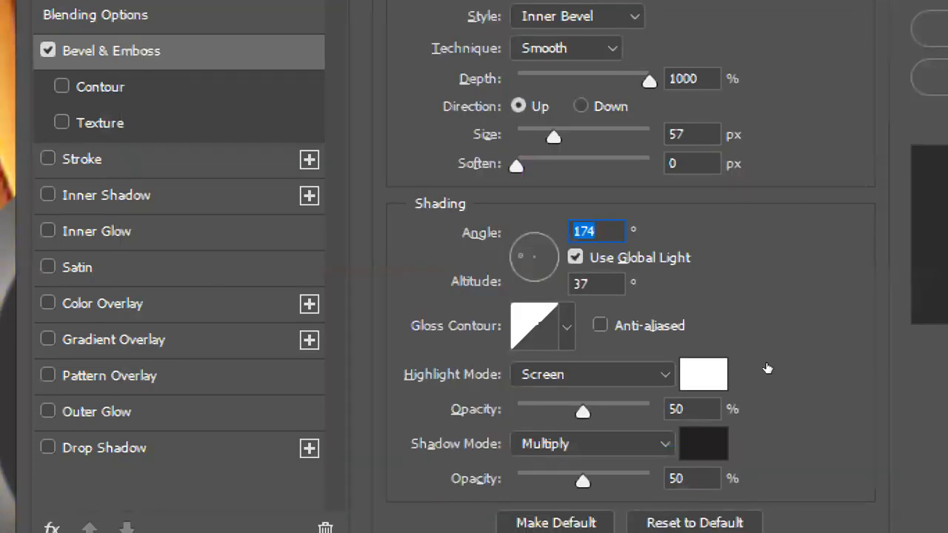
mouse_move(720, 412)
mouse_down()
mouse_move(787, 411)
mouse_move(679, 412)
mouse_move(732, 412)
mouse_move(718, 412)
mouse_up()
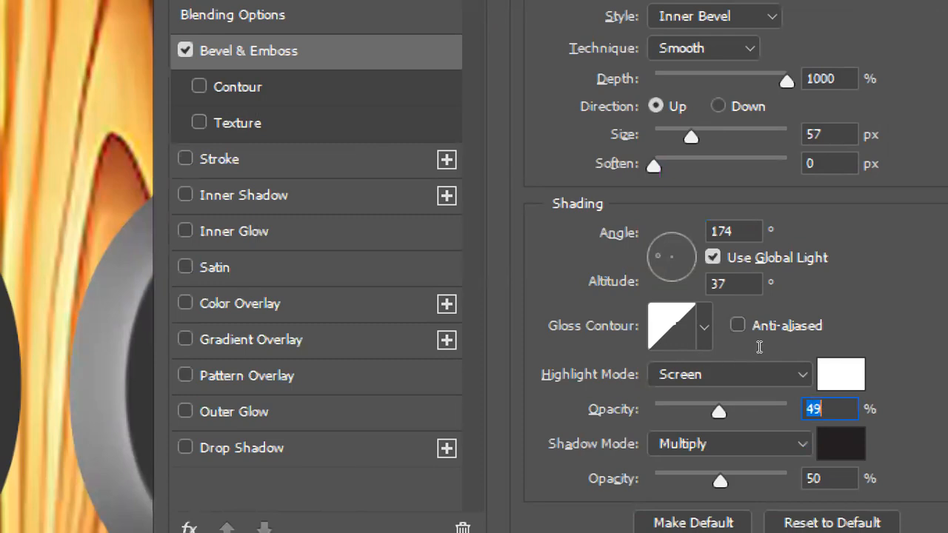
key(Up)
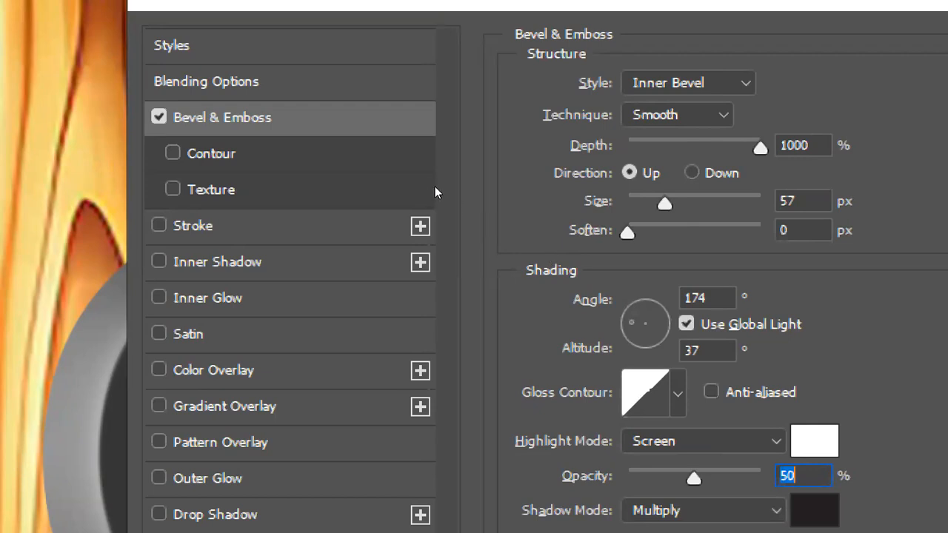
Enable the bevel's Contour option, look over its contour presets and range, and disable it again.
click(172, 152)
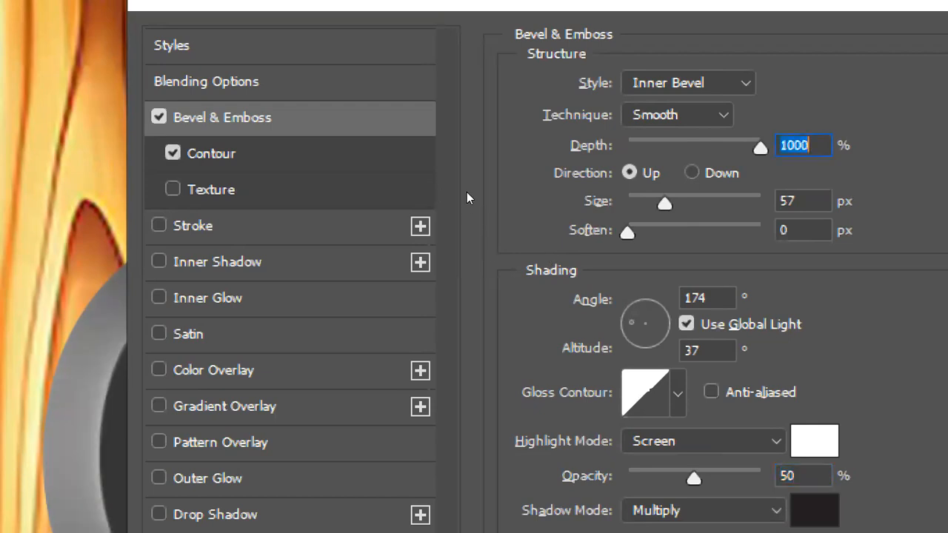
click(211, 153)
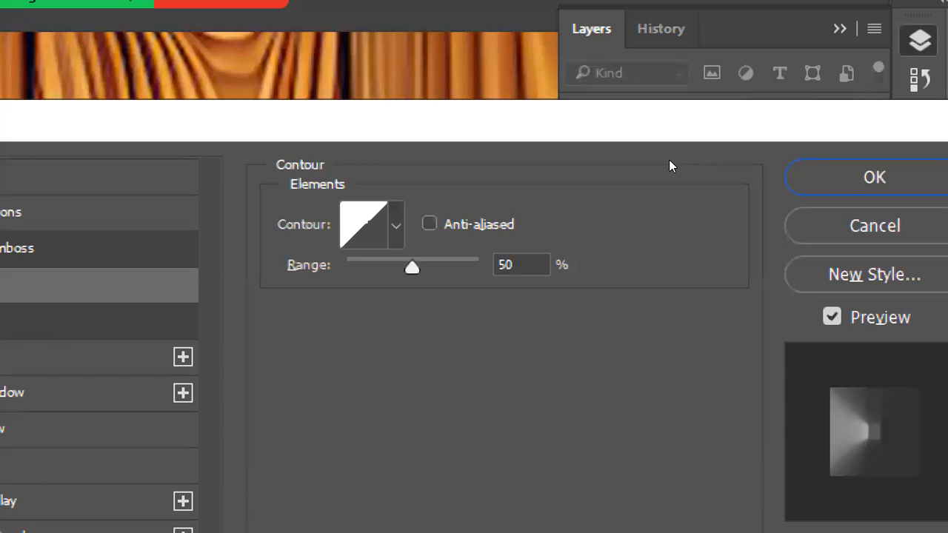
click(396, 225)
click(512, 214)
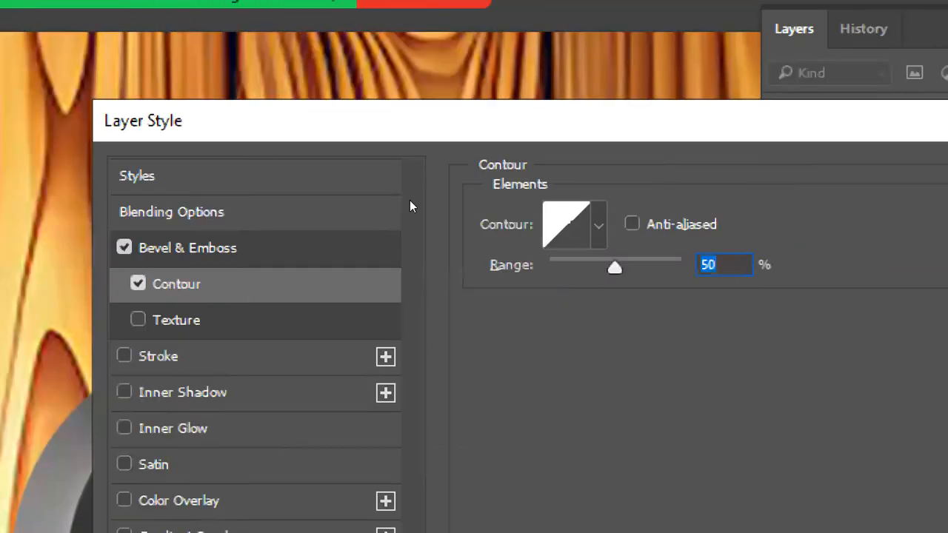
click(140, 284)
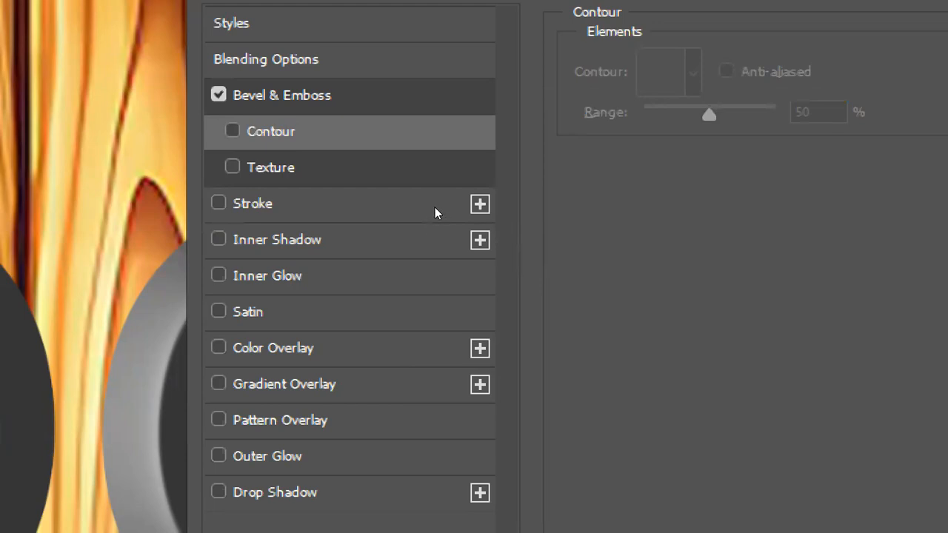
Enable the bevel's Texture option, try the yellow and the blue-purple patterns on the letters, and disable Texture again.
click(233, 167)
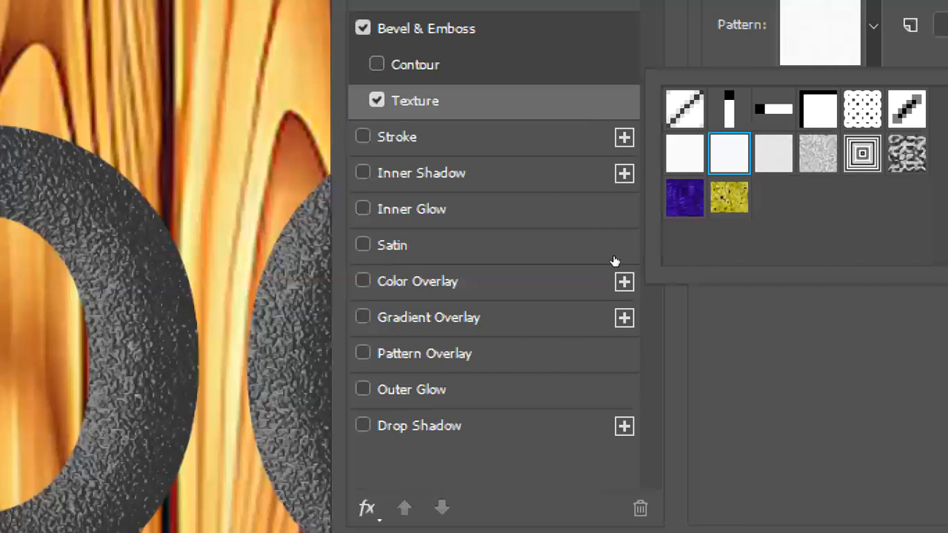
click(729, 198)
key(Left)
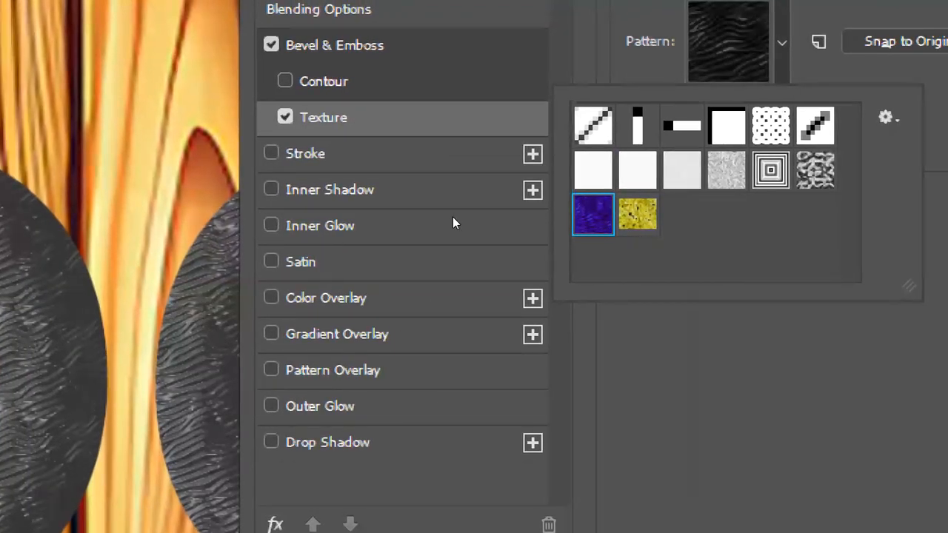
click(285, 117)
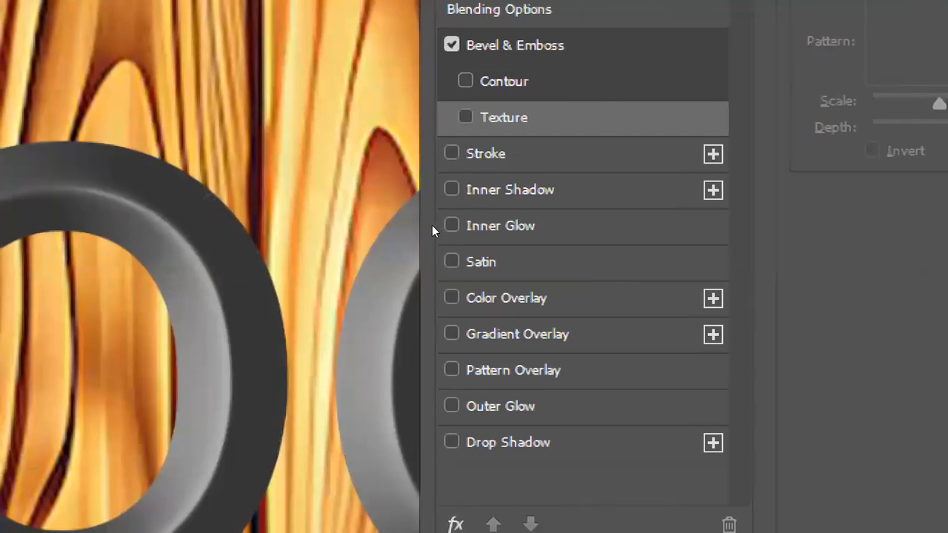
Briefly enable and disable the Stroke, Inner Shadow and Inner Glow effects one after another to preview each on the letters.
click(452, 152)
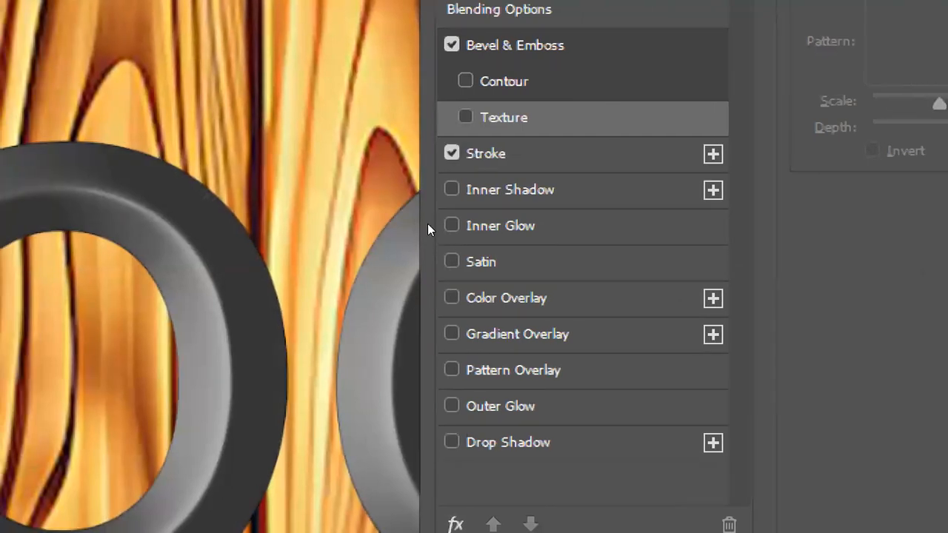
click(451, 153)
click(452, 189)
click(452, 189)
click(451, 225)
click(451, 225)
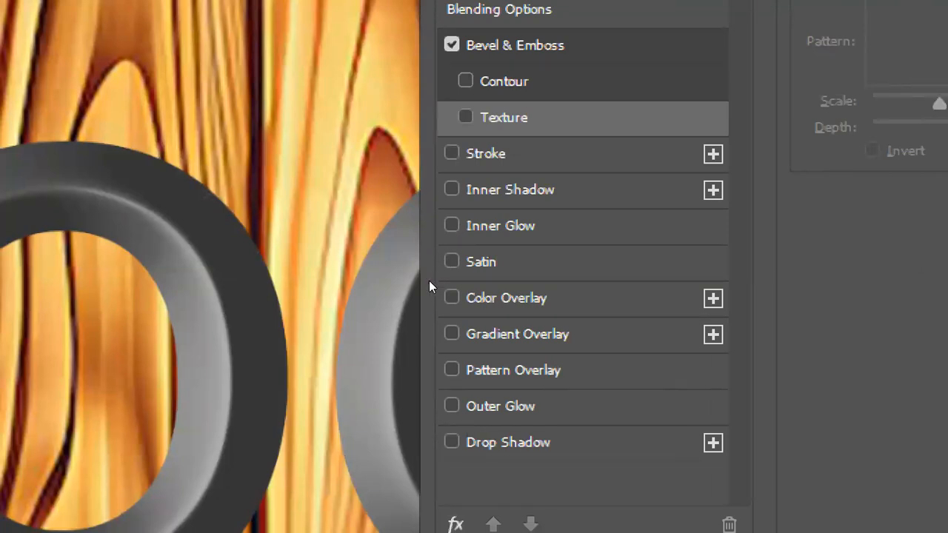
Try the Satin effect on the letters, look over its contour presets, and disable Satin again.
click(448, 272)
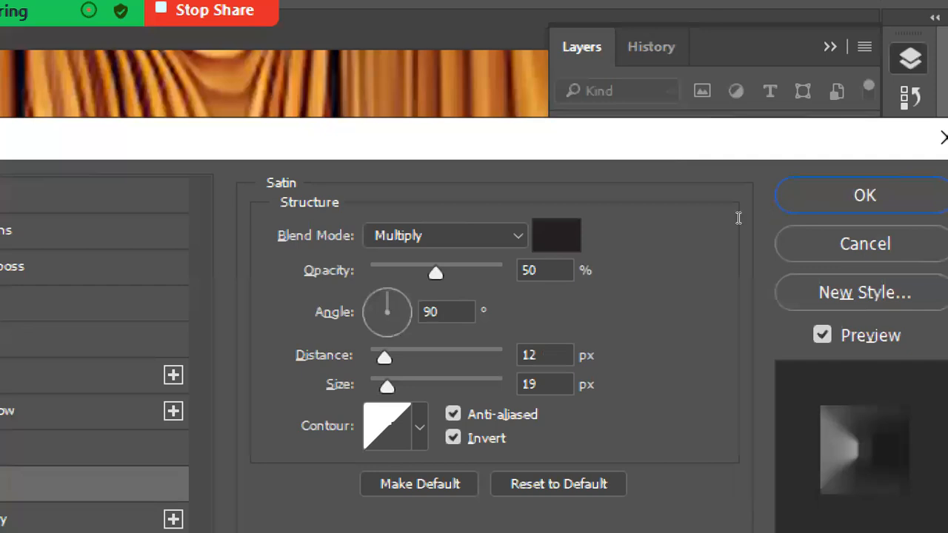
click(420, 427)
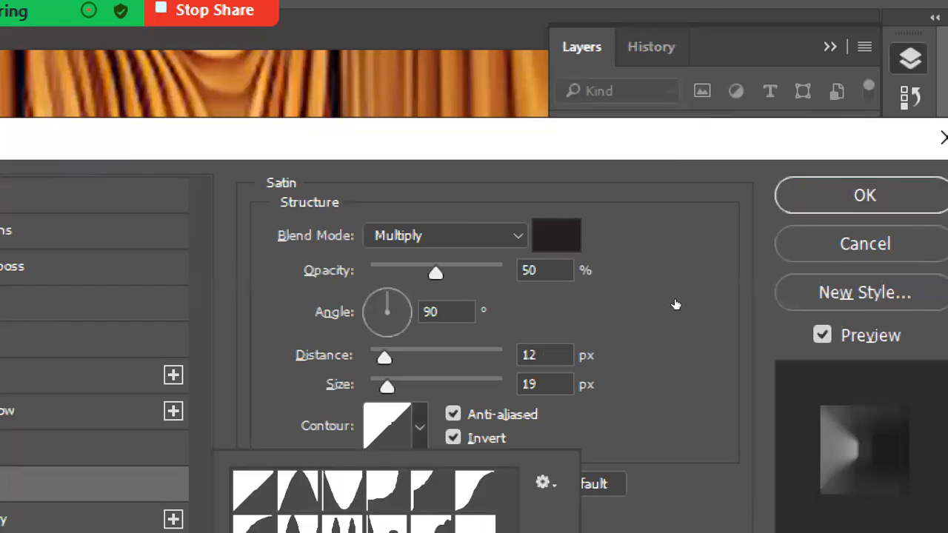
click(682, 256)
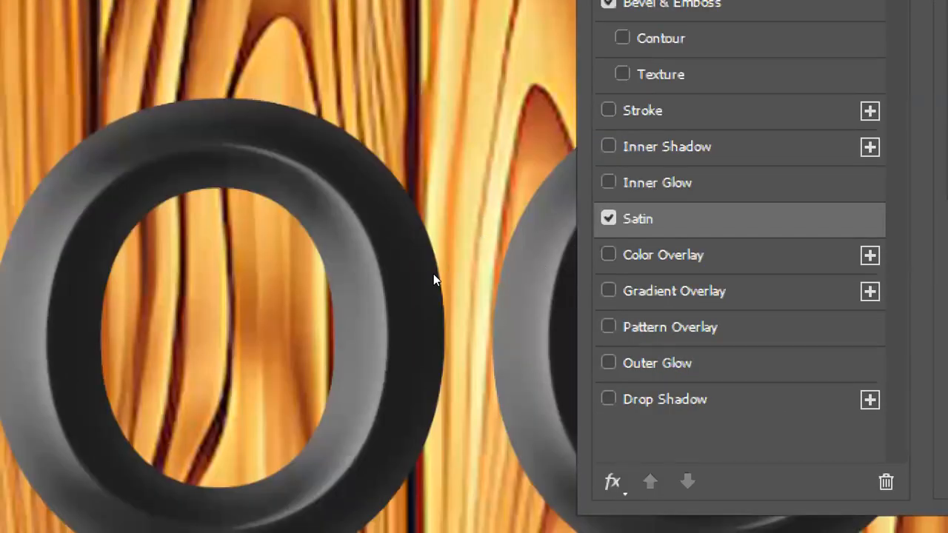
key(space)
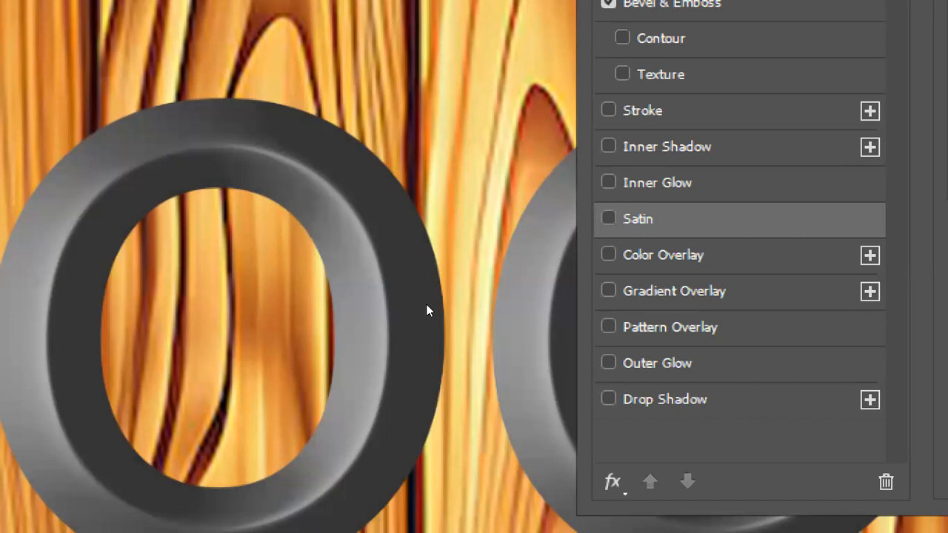
Try a Color Overlay on the letters, change its color to a golden yellow, and disable the overlay again.
click(608, 254)
click(628, 254)
click(556, 206)
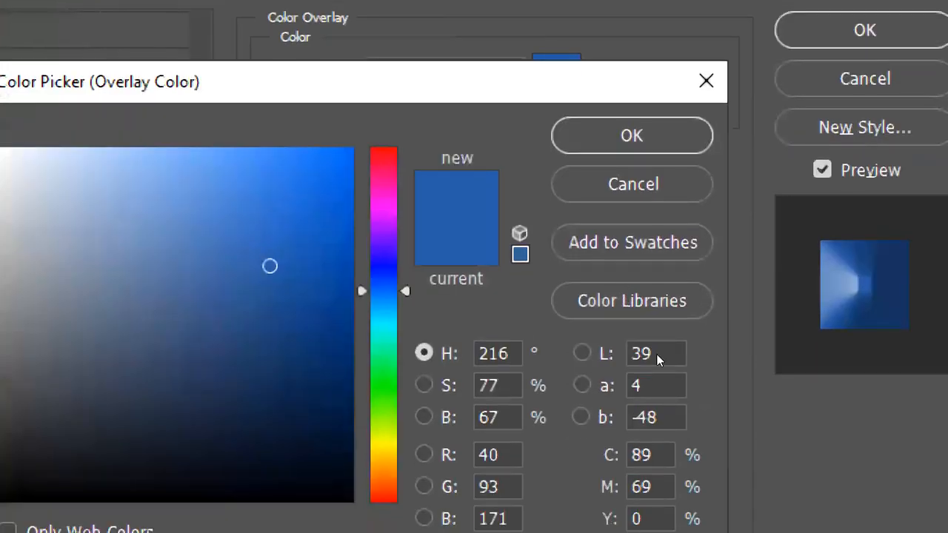
text(ab8e28)
drag(316, 158, 297, 183)
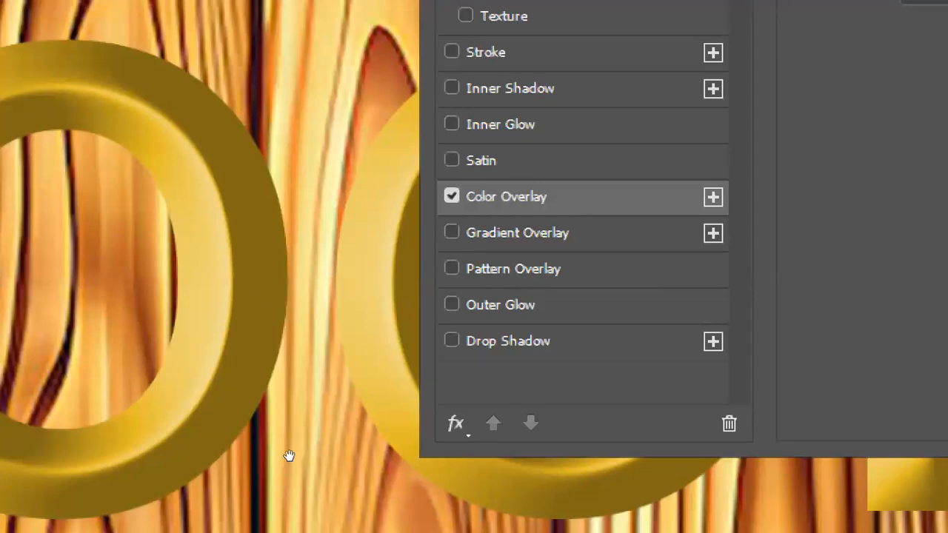
click(451, 196)
Preview the Gradient Overlay, try a Pattern Overlay with the rough gray grain pattern, and disable both effects.
click(451, 233)
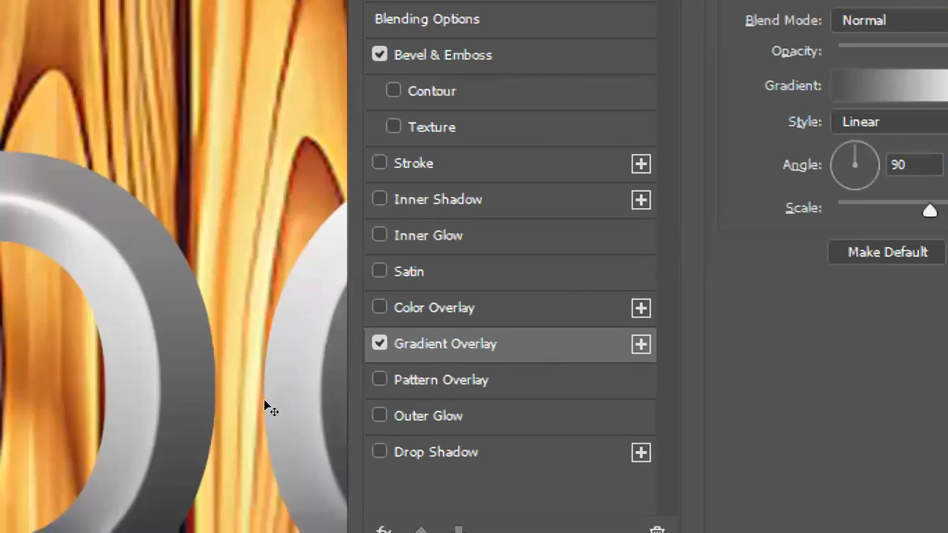
click(379, 339)
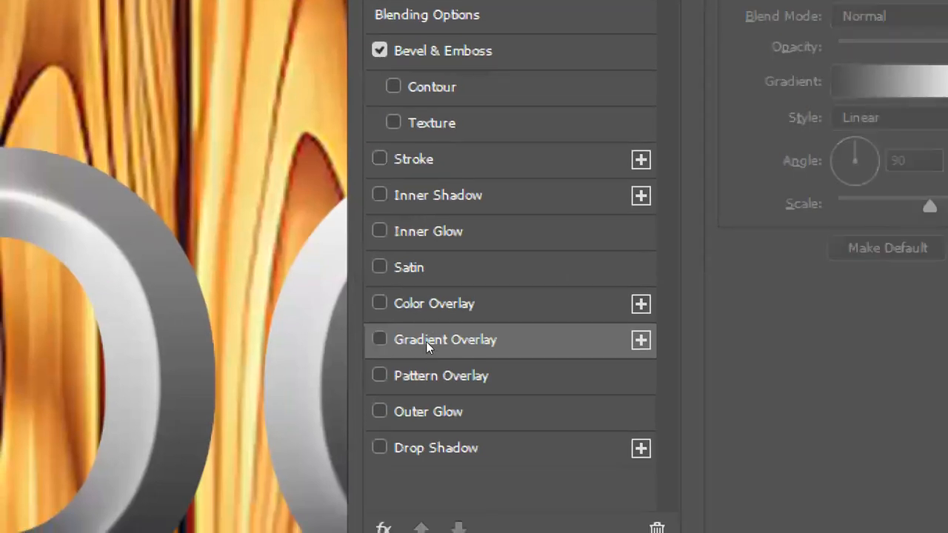
click(379, 376)
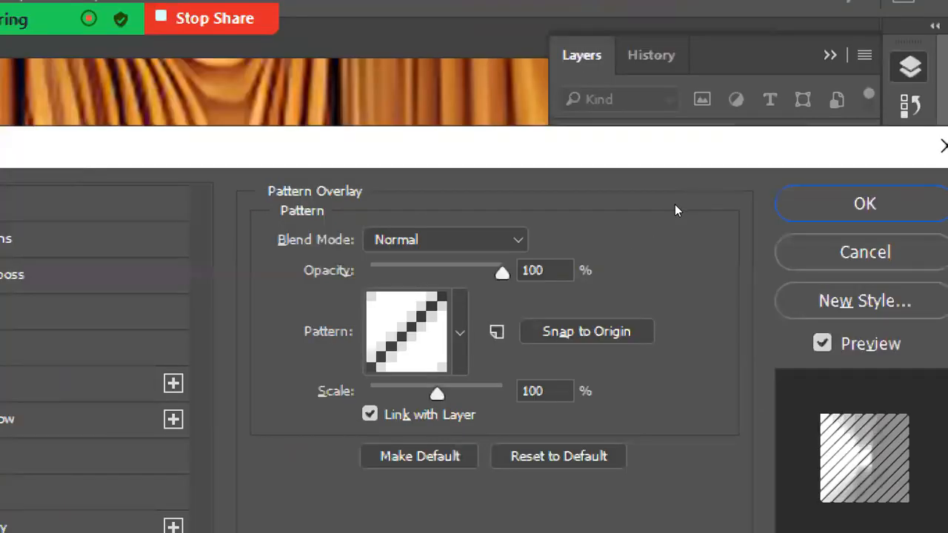
click(460, 333)
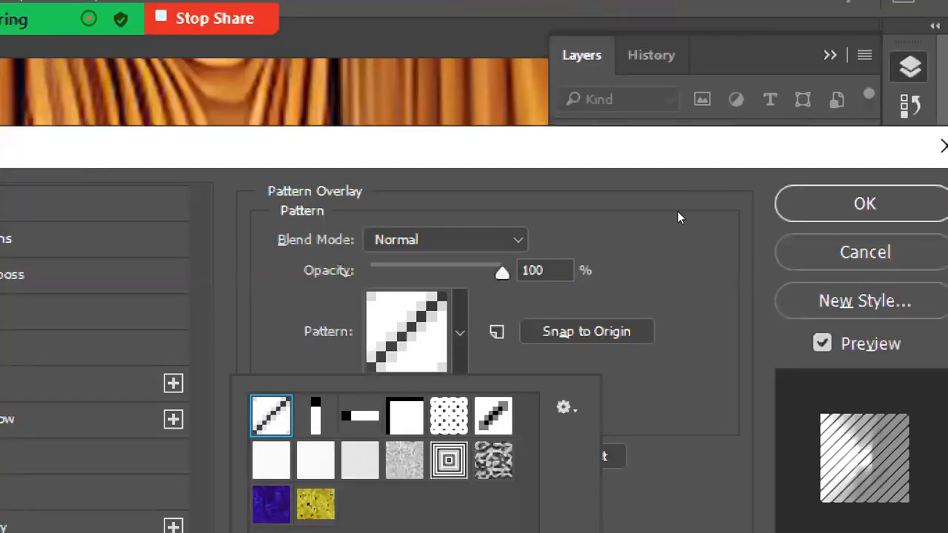
click(404, 460)
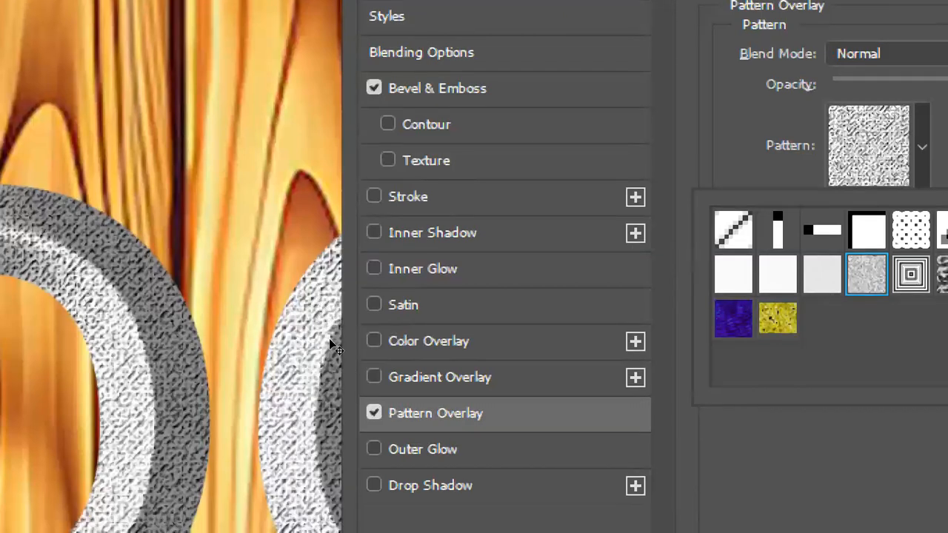
click(374, 412)
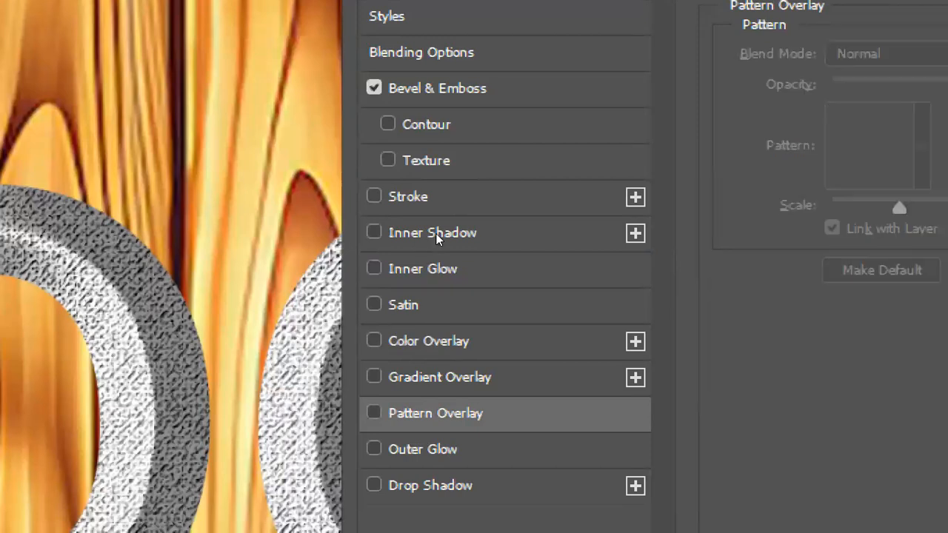
Preview the bevel's Texture on the letters, disable it, and undo back to the enabled Pattern Overlay.
click(388, 160)
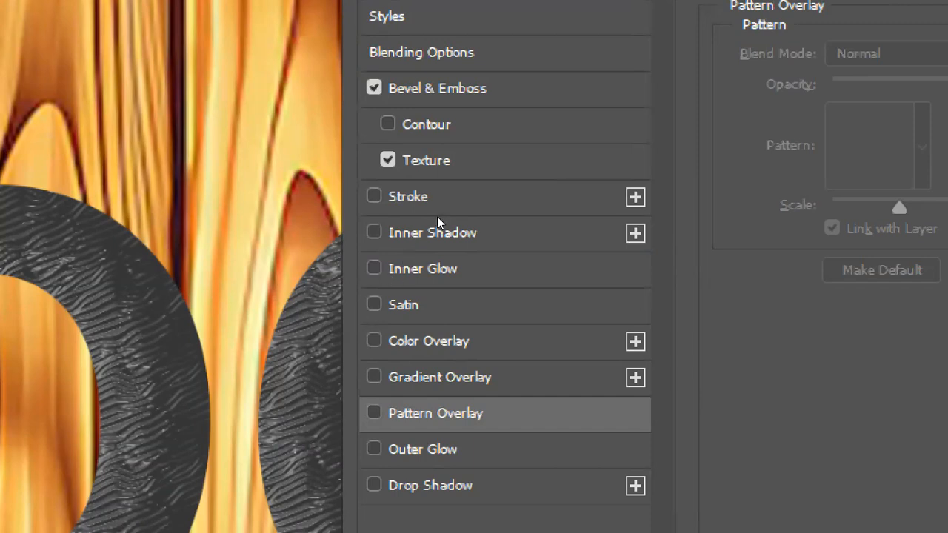
click(387, 160)
key(ctrl+z)
key(ctrl+z)
key(ctrl+z)
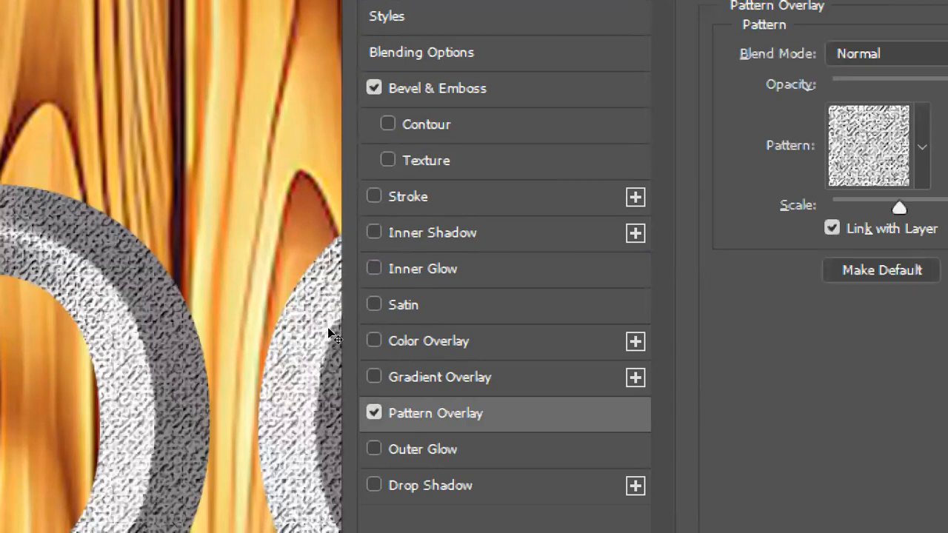
Preview the Drop Shadow, disable it and the Pattern Overlay, and apply the layer style with only Bevel & Emboss.
click(374, 485)
click(374, 485)
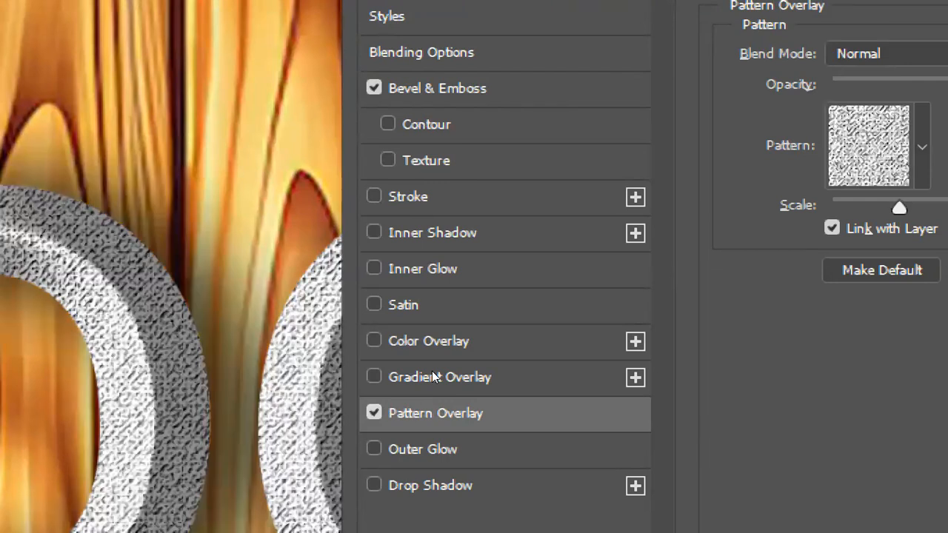
click(374, 413)
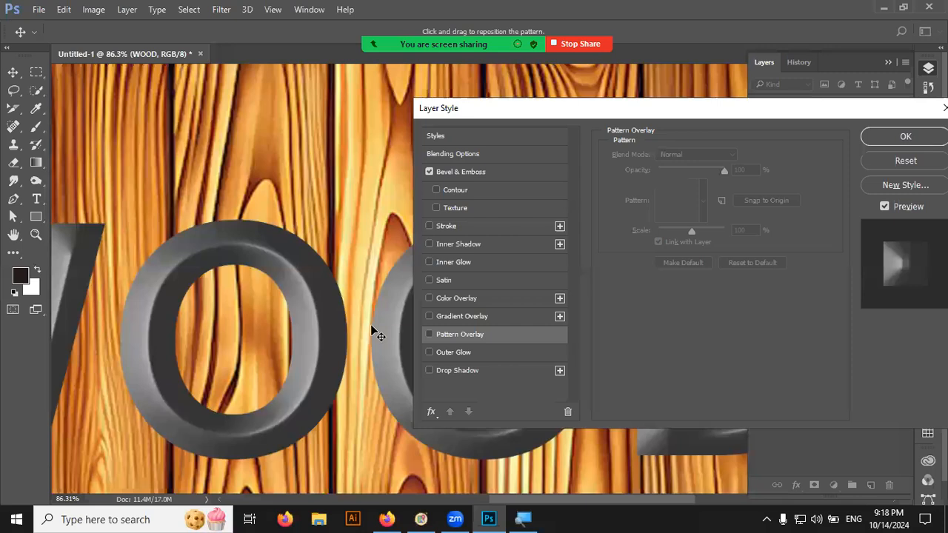
click(894, 142)
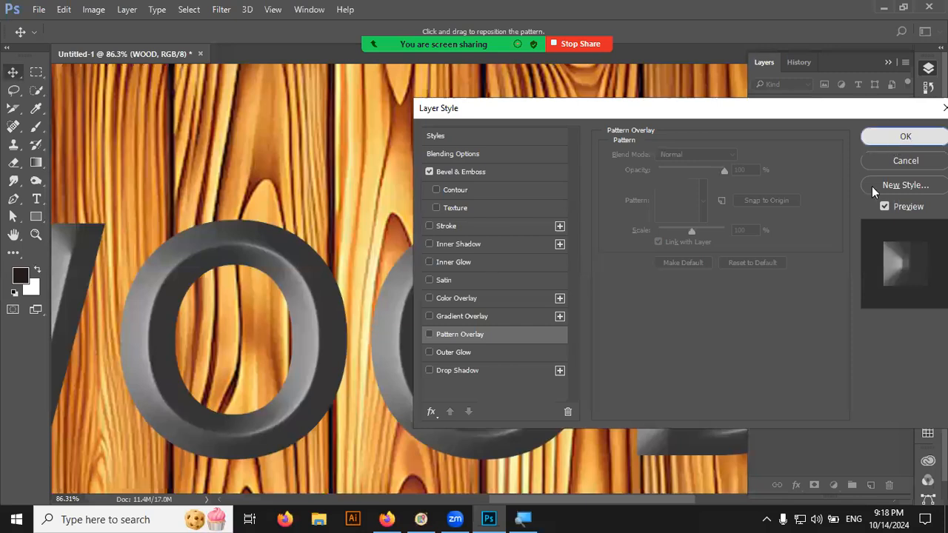
scroll(465, 327, down, 5)
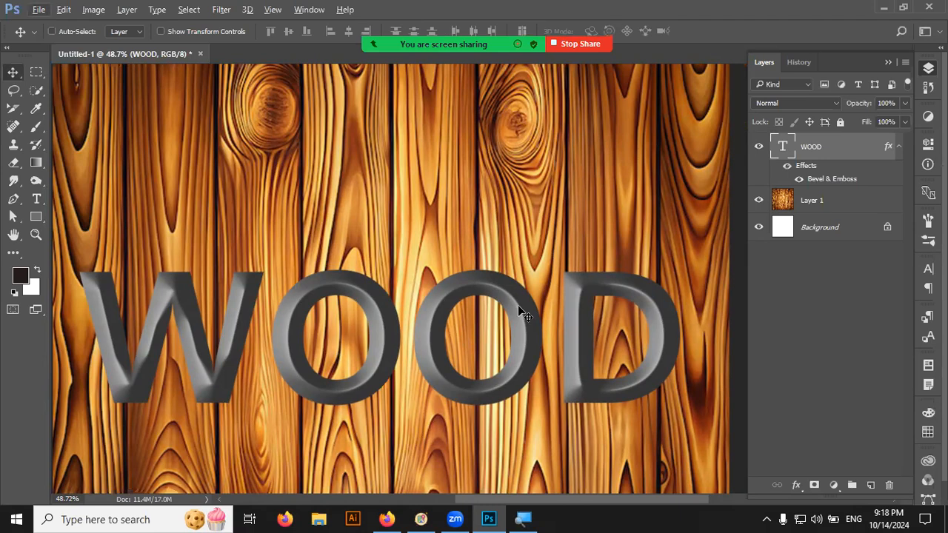
Test softer bevel settings on the WOOD layer, then apply Bevel & Emboss with depth 823%, size 35 px and soften 0 px.
double_click(828, 181)
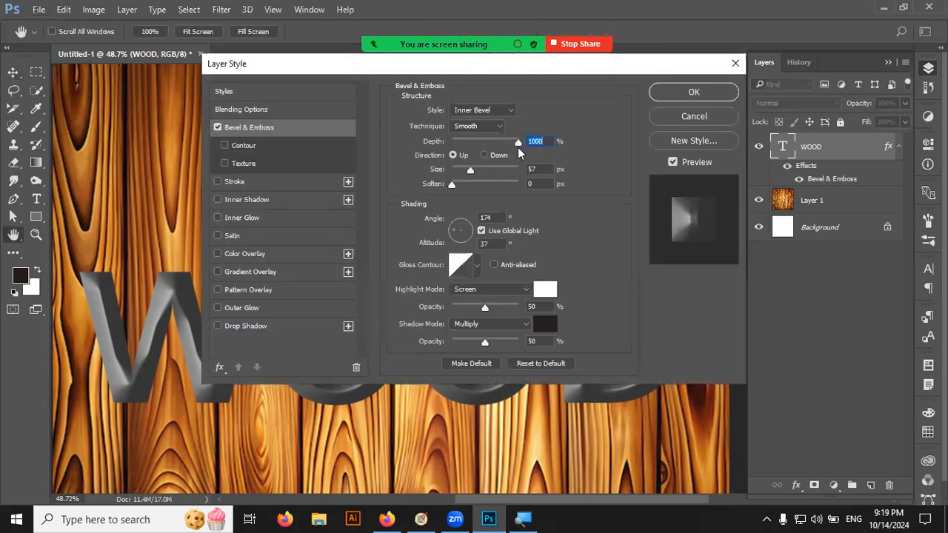
drag(517, 147, 474, 189)
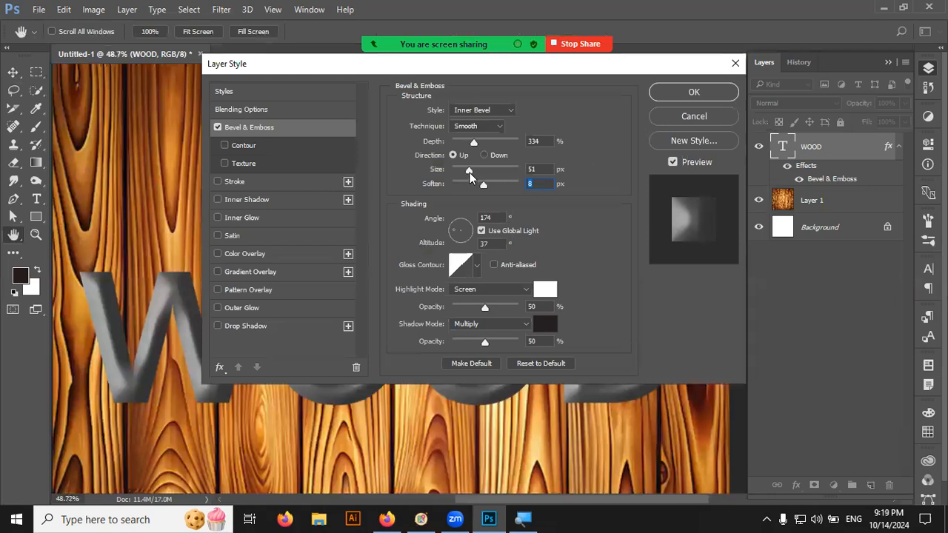
drag(468, 173, 465, 173)
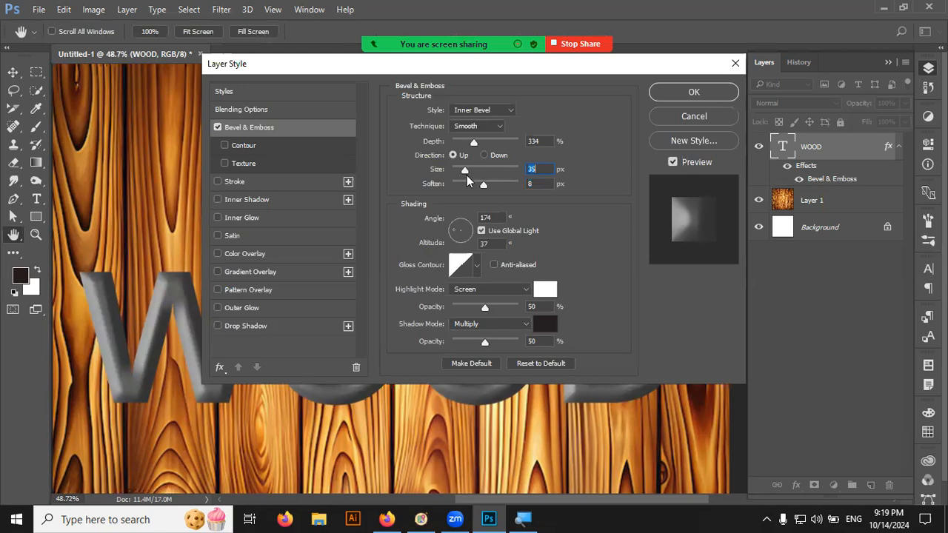
drag(483, 184, 470, 186)
click(504, 184)
click(450, 184)
click(475, 146)
click(506, 143)
click(674, 94)
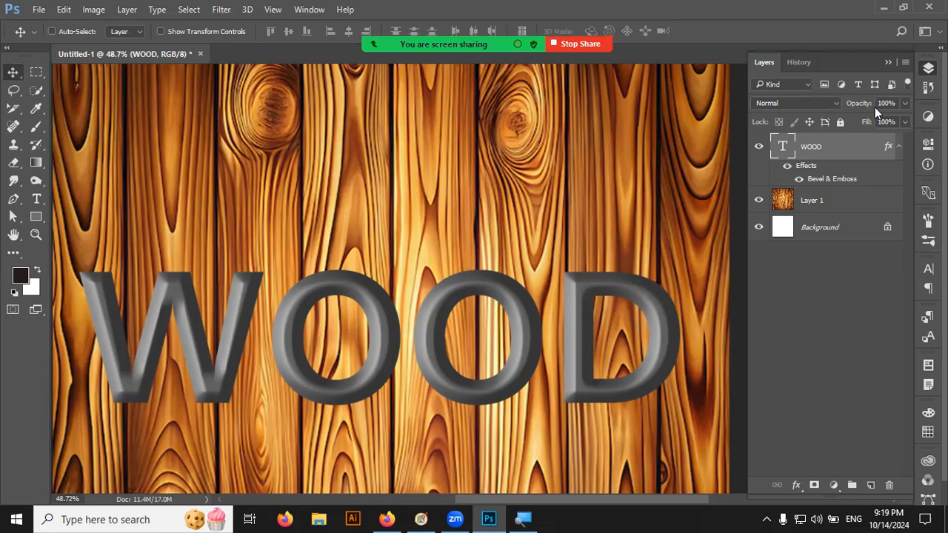
Try lowering the WOOD layer's opacity to 39% and restore it to 100%.
click(905, 104)
mouse_move(857, 127)
mouse_down()
mouse_move(831, 122)
mouse_move(864, 121)
mouse_up()
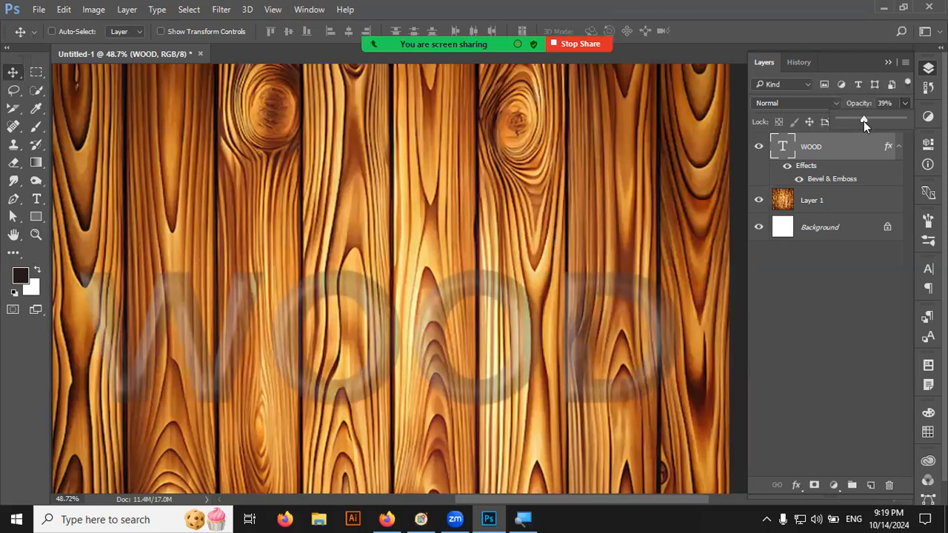
click(909, 108)
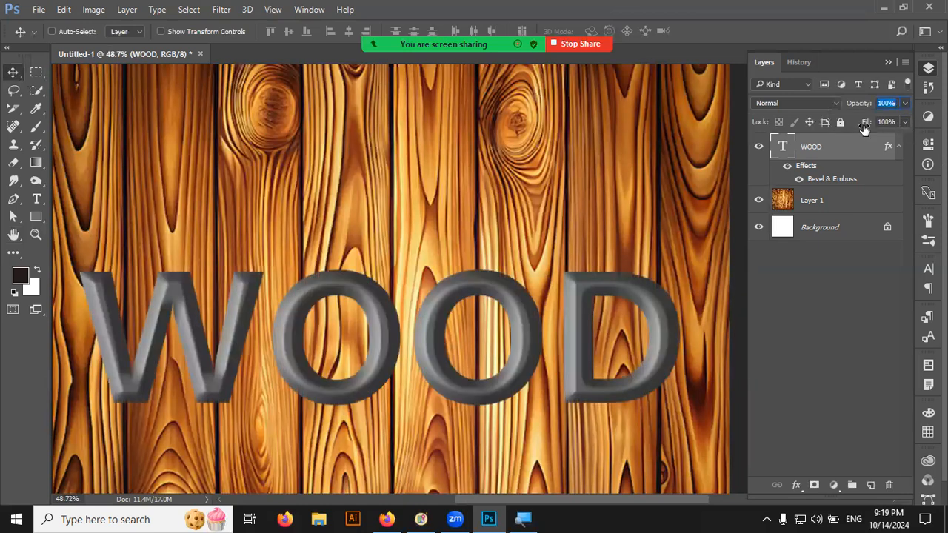
Reduce the WOOD layer's fill to 0% while keeping its opacity at 100%.
click(907, 122)
drag(888, 139, 849, 143)
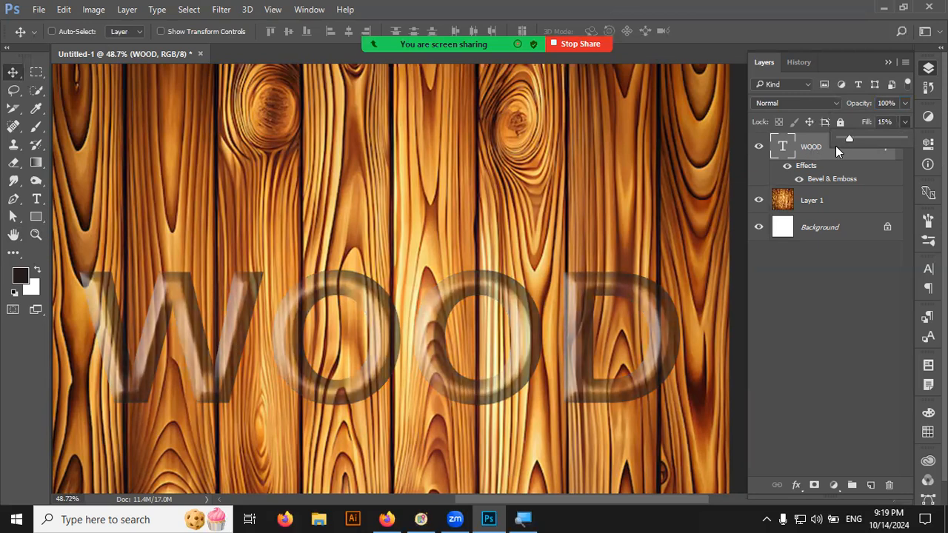
drag(835, 141, 830, 253)
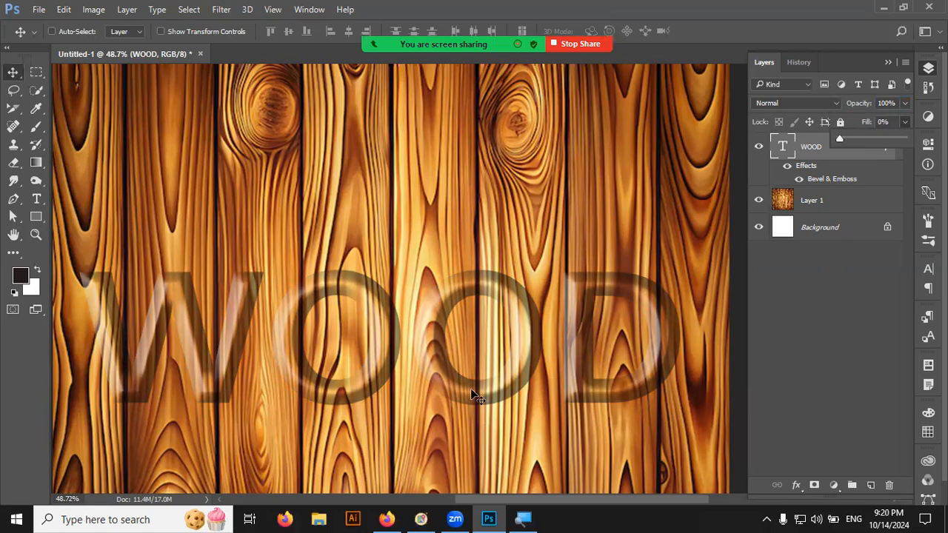
scroll(470, 388, down, 3)
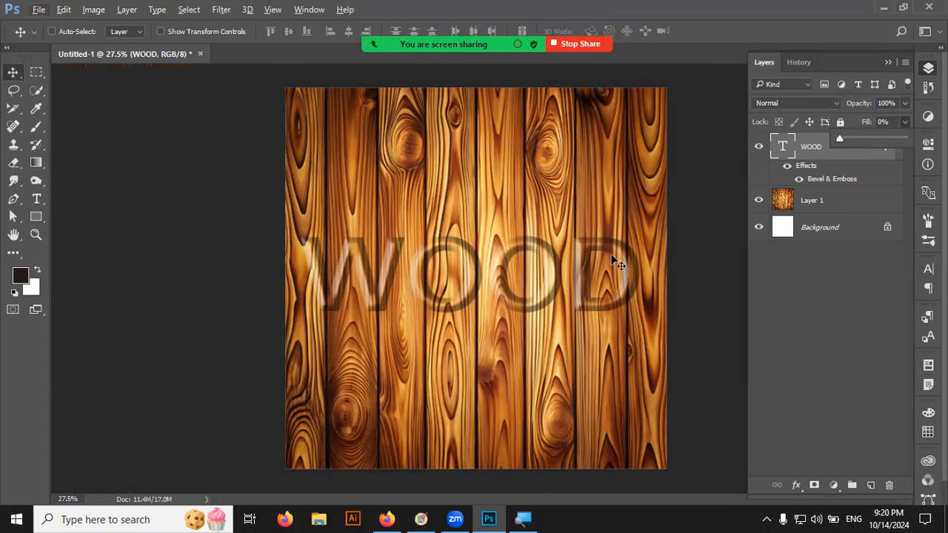
Adjust the WOOD layer's Bevel & Emboss to size 54 px, highlight opacity 72% and shadow opacity 74%.
click(832, 182)
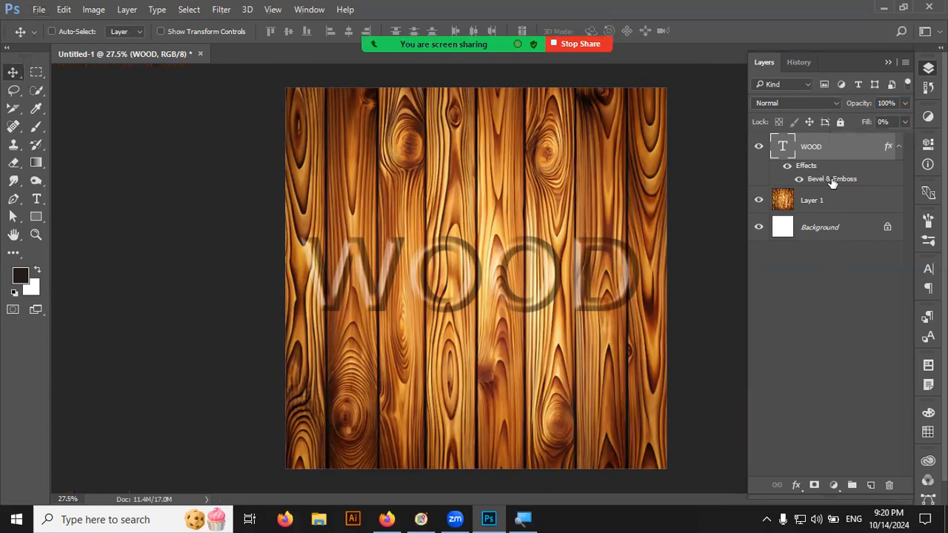
double_click(832, 181)
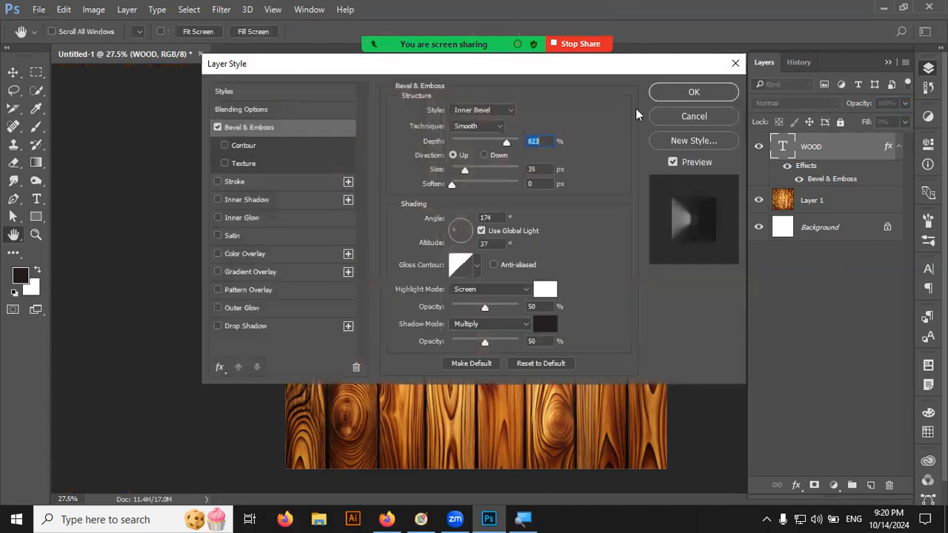
drag(304, 72, 638, 109)
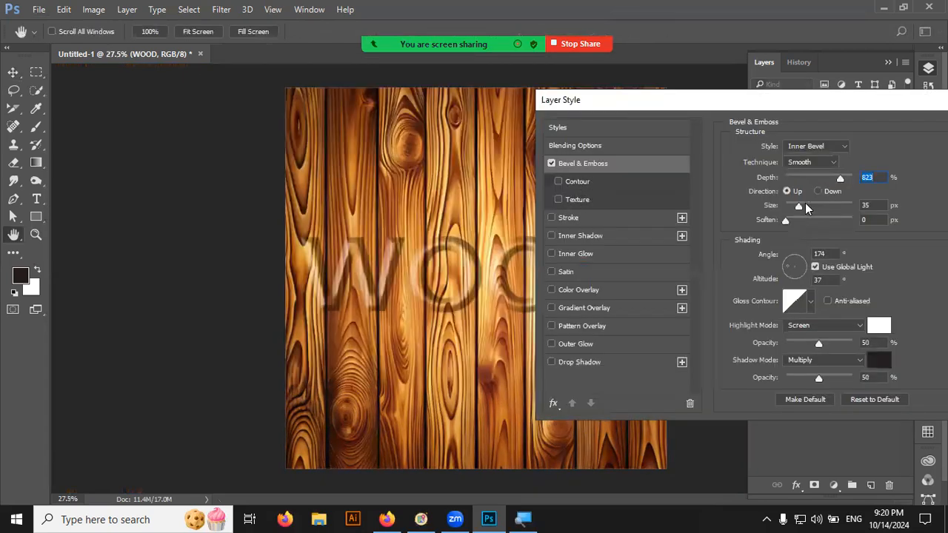
drag(799, 207, 803, 210)
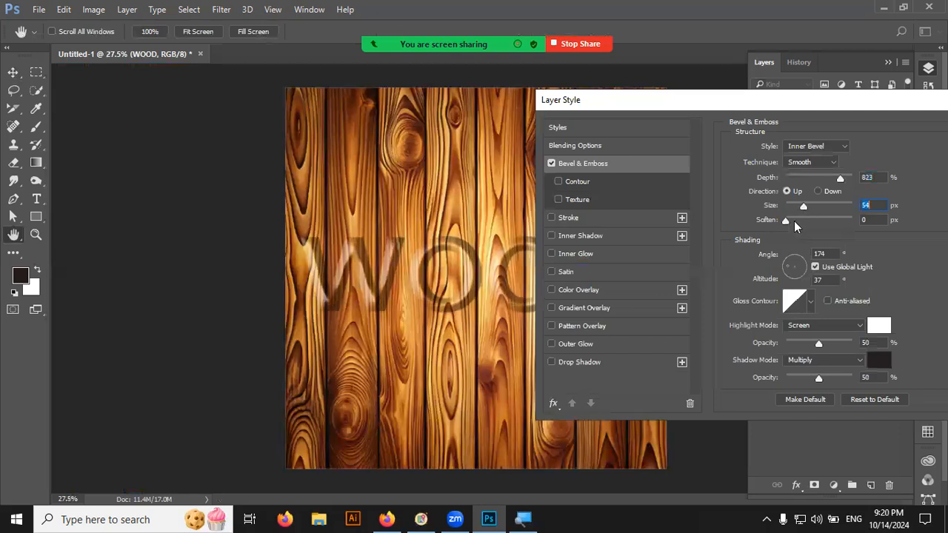
drag(818, 345, 833, 345)
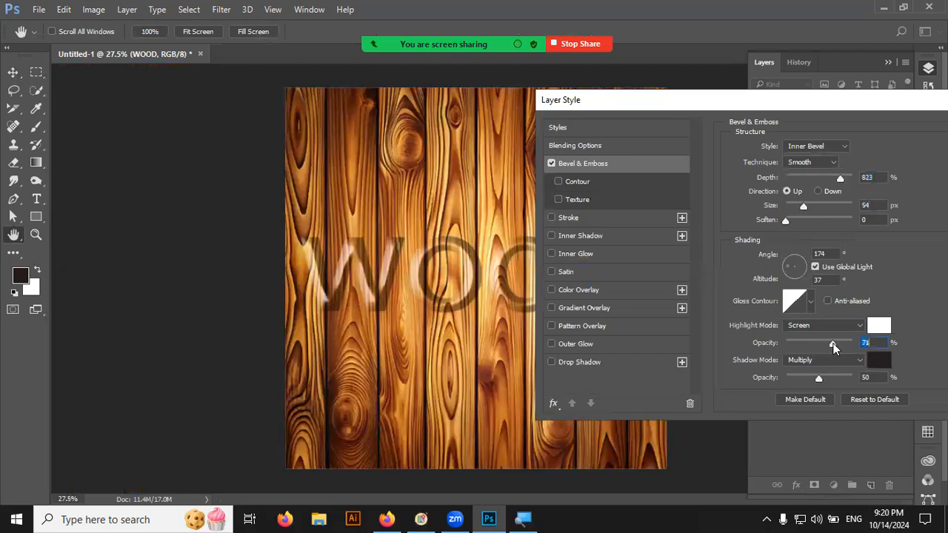
drag(818, 376, 833, 379)
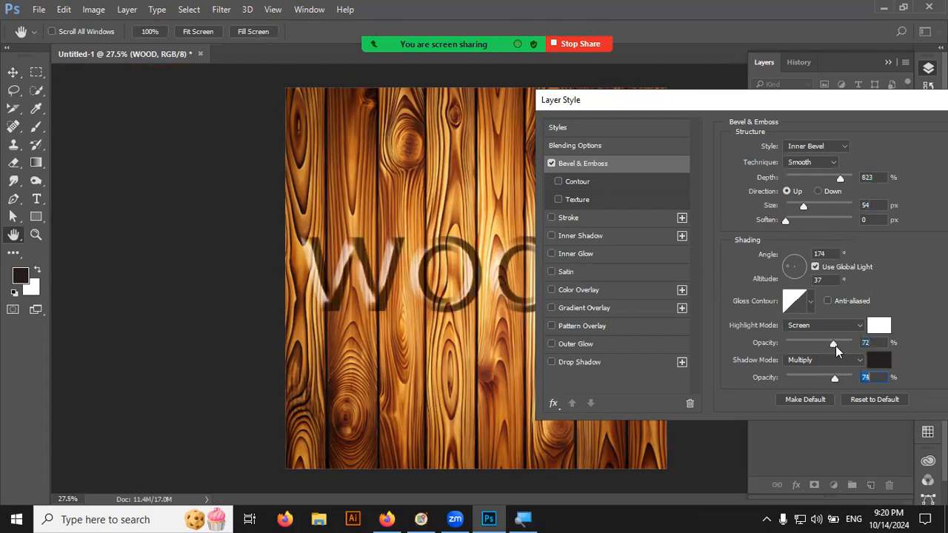
drag(903, 108, 805, 225)
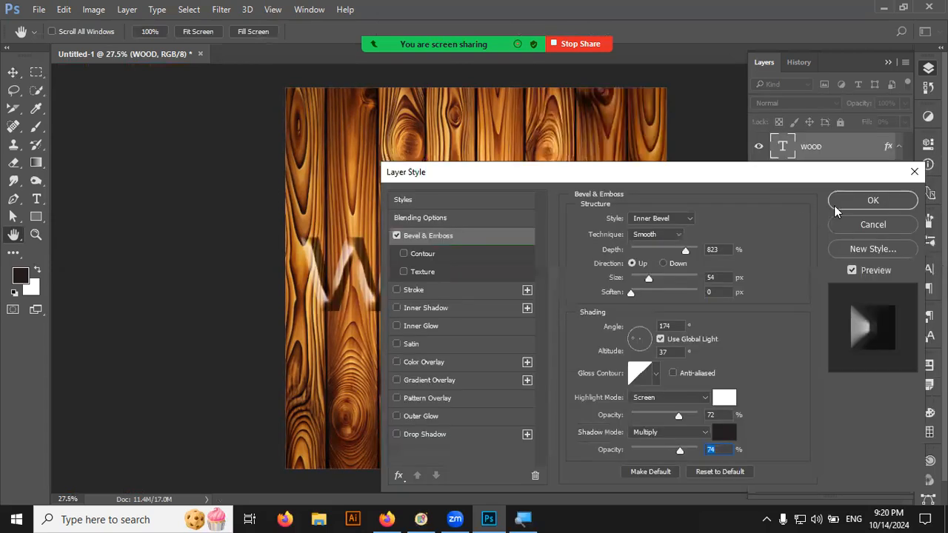
click(836, 205)
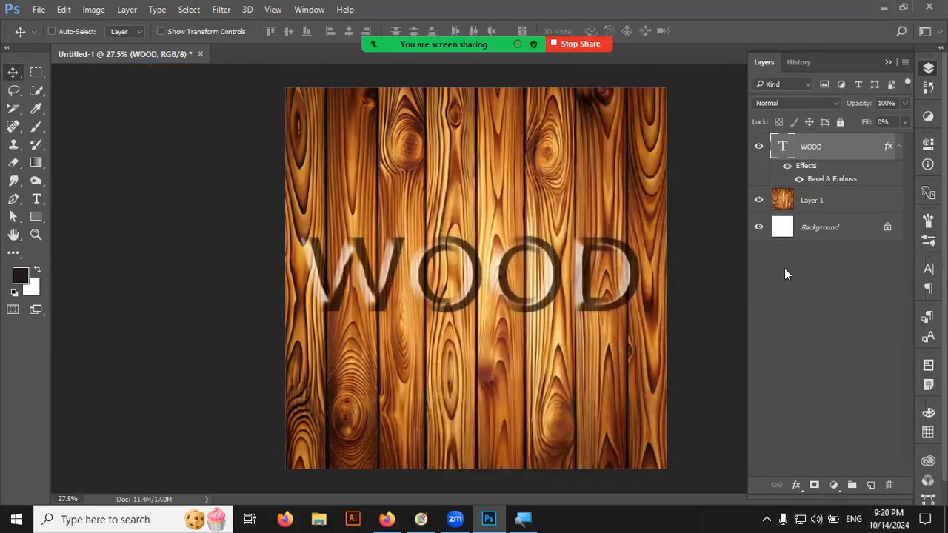
Load the WOOD text outline as a selection and mask the wood texture in Layer 1 with it.
ctrl+click(782, 148)
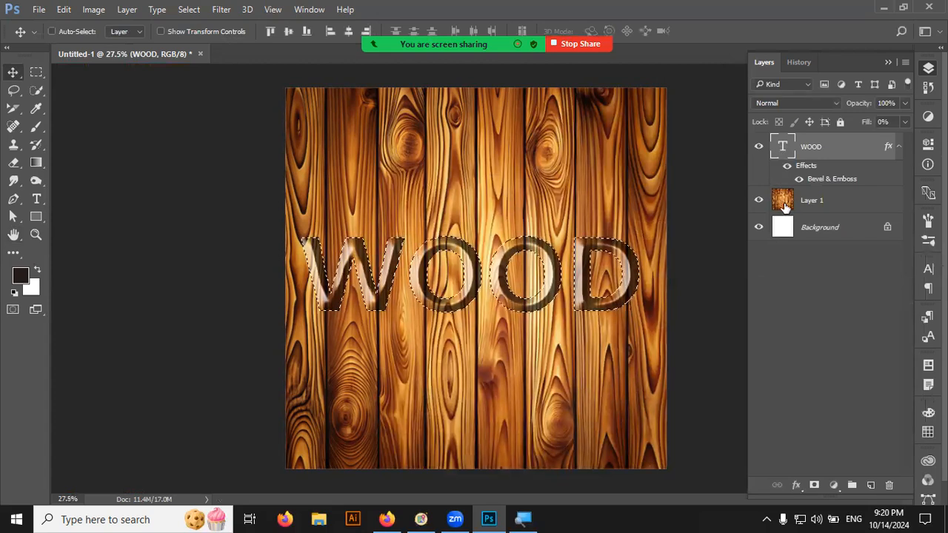
click(781, 203)
click(814, 485)
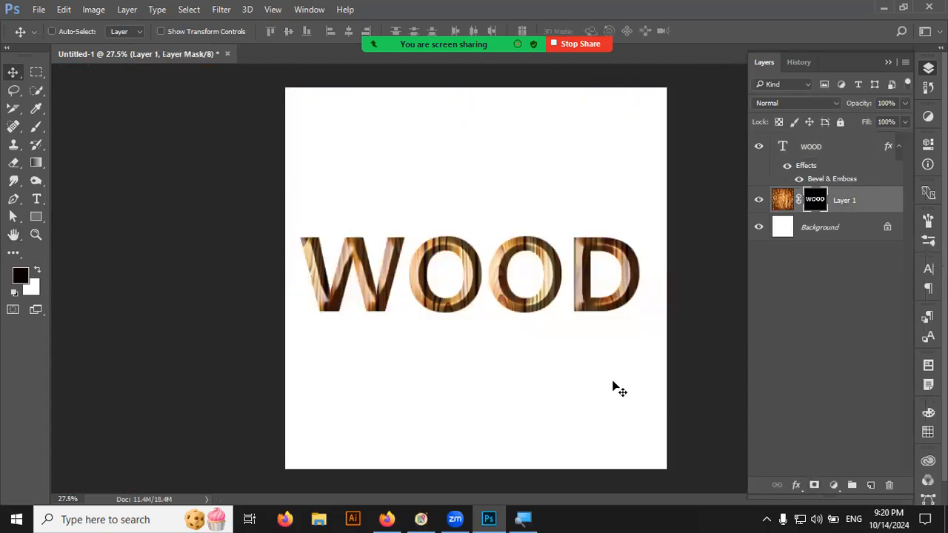
scroll(604, 348, up, 5)
scroll(607, 351, up, 1)
drag(494, 369, 508, 429)
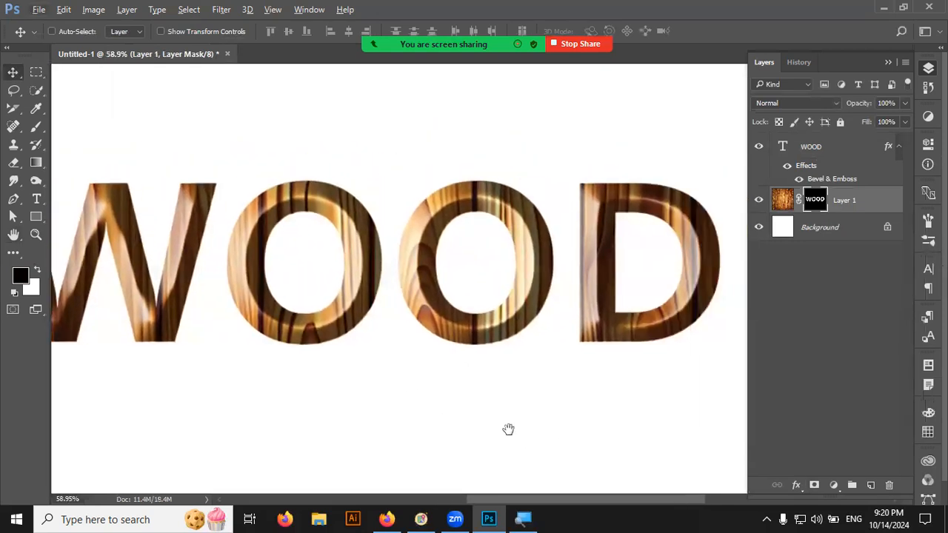
scroll(509, 434, down, 2)
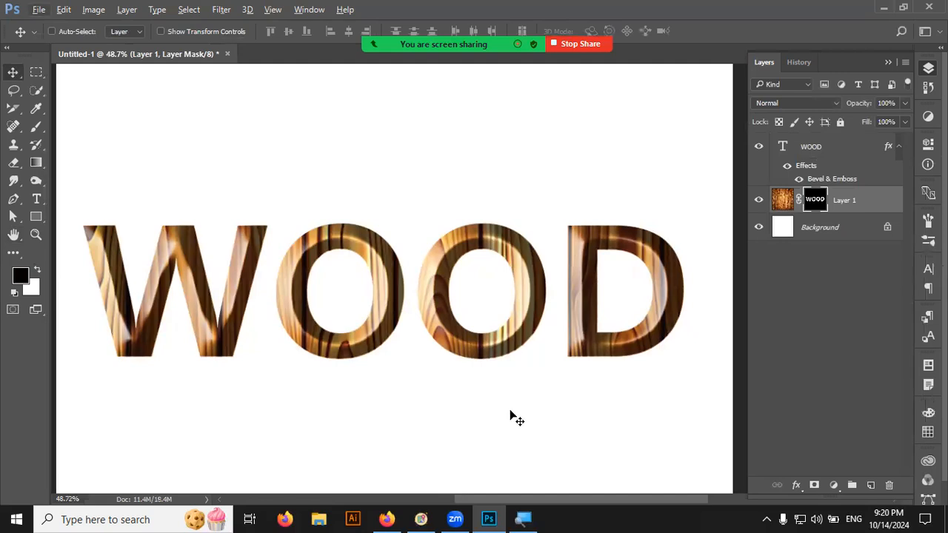
click(783, 202)
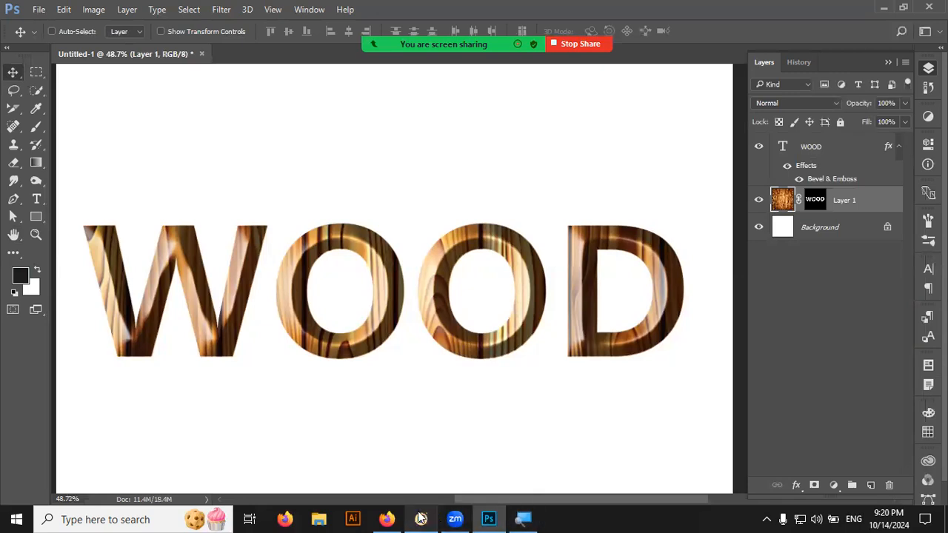
Switch to Firefox to view the Sweet PSD mockup text effect image, and return to Photoshop.
click(392, 518)
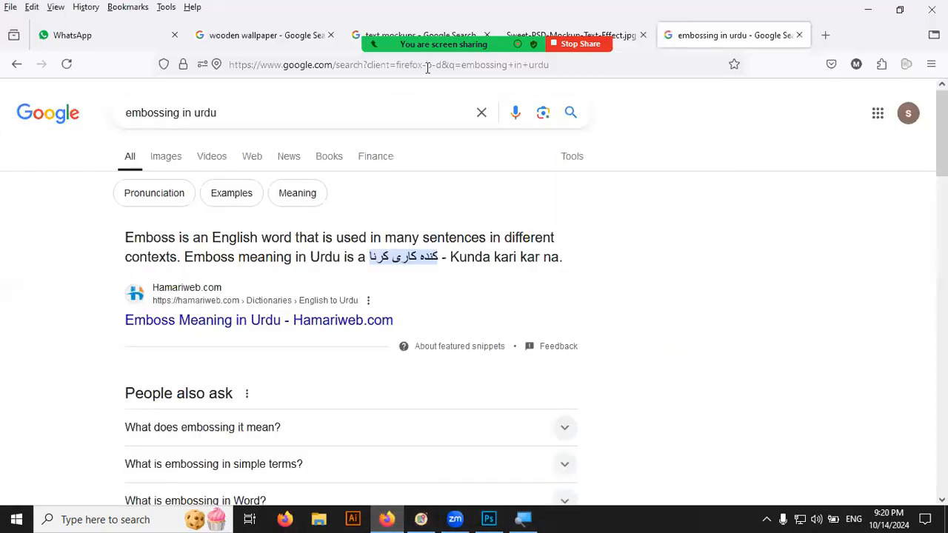
click(592, 34)
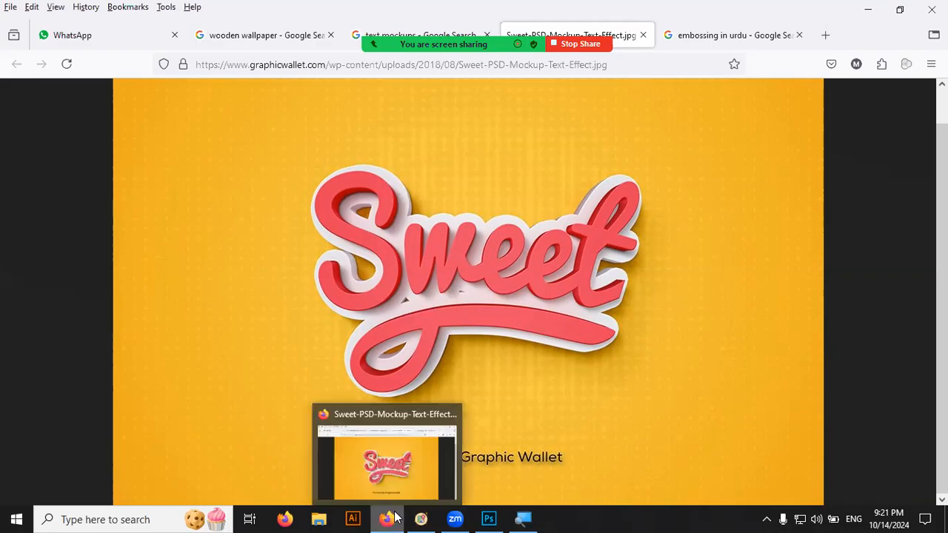
click(489, 519)
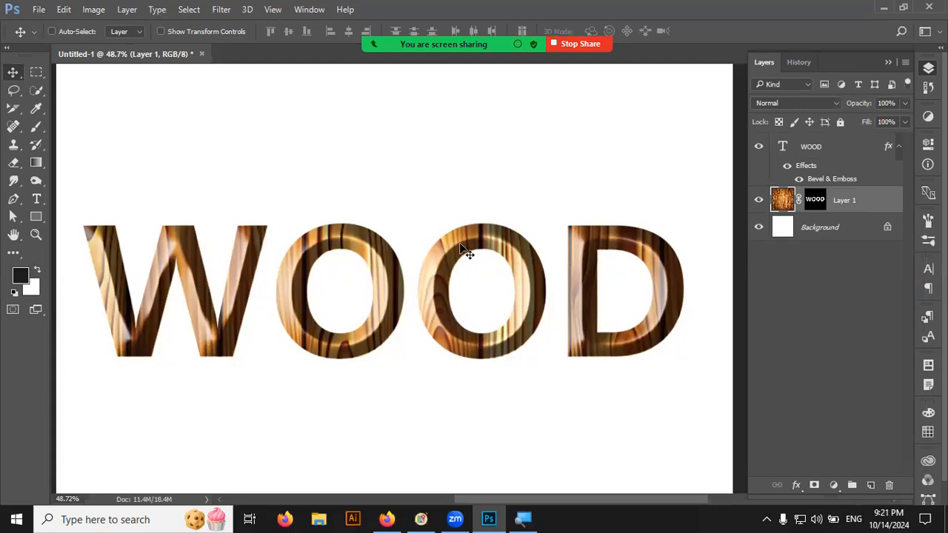
Undo the edits back through the layer mask, zero fill and Bevel & Emboss, and clear the text selection.
scroll(466, 260, down, 1)
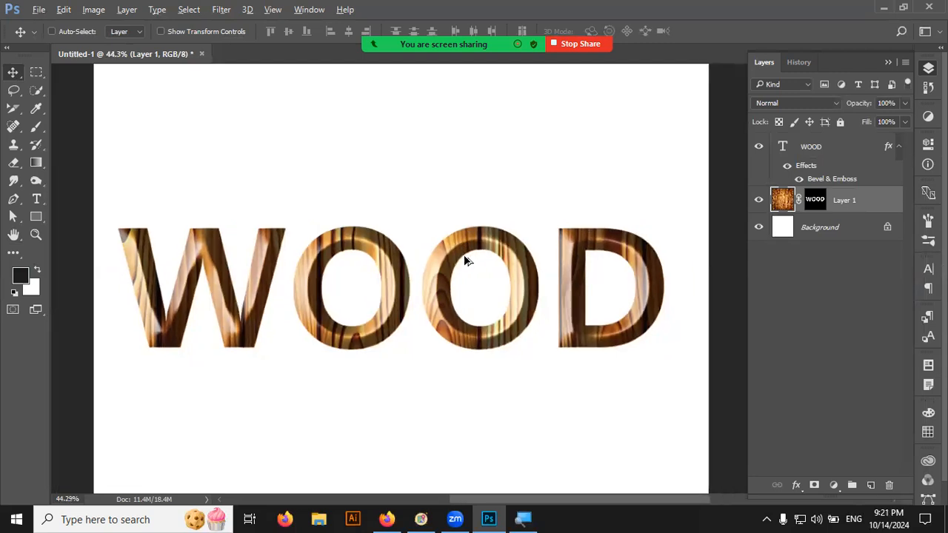
scroll(467, 261, down, 2)
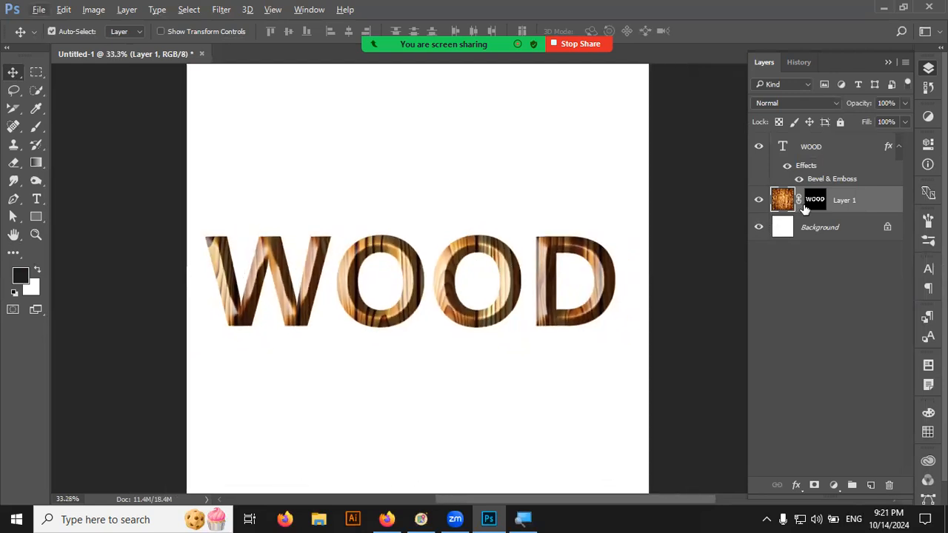
key(ctrl+alt+z)
key(ctrl+alt+z)
key(ctrl+alt+z)
key(ctrl+alt+z)
key(ctrl+alt+z)
key(ctrl+alt+z)
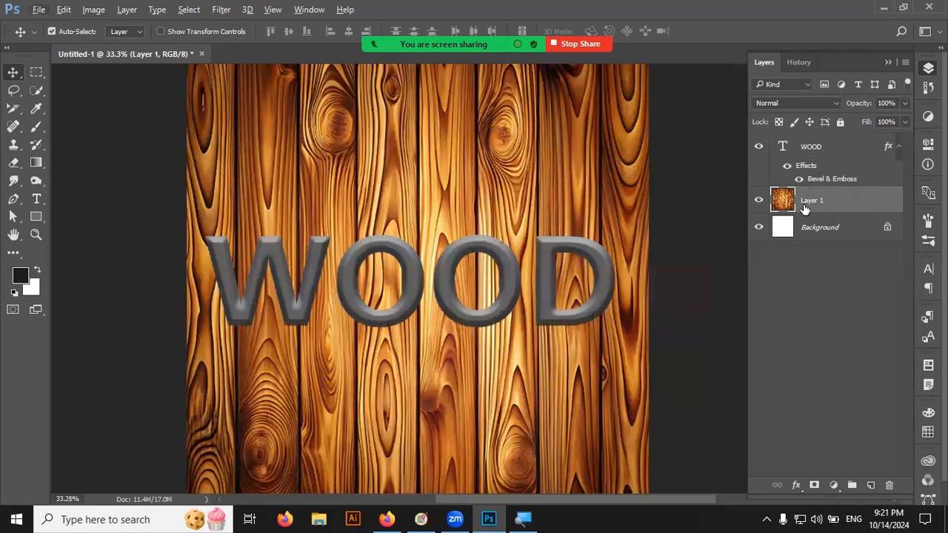
key(ctrl+alt+z)
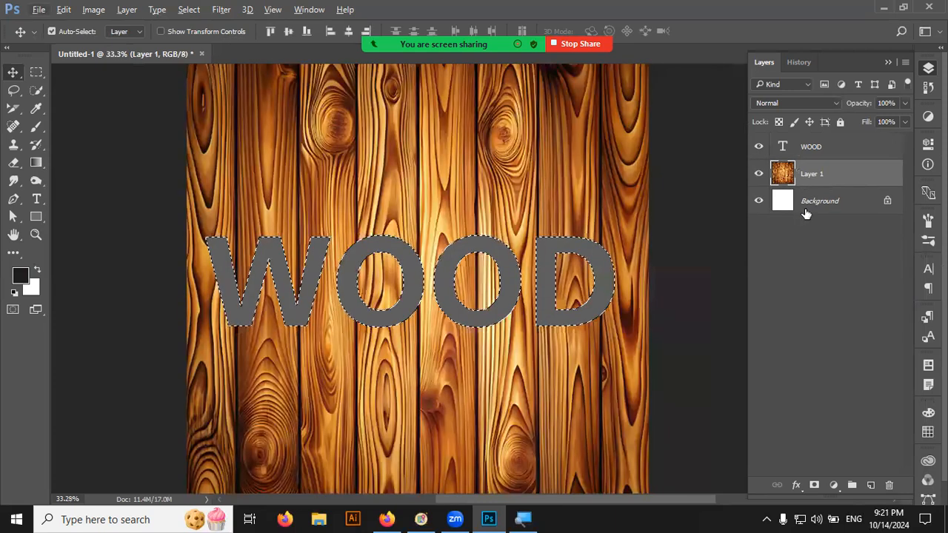
key(ctrl+d)
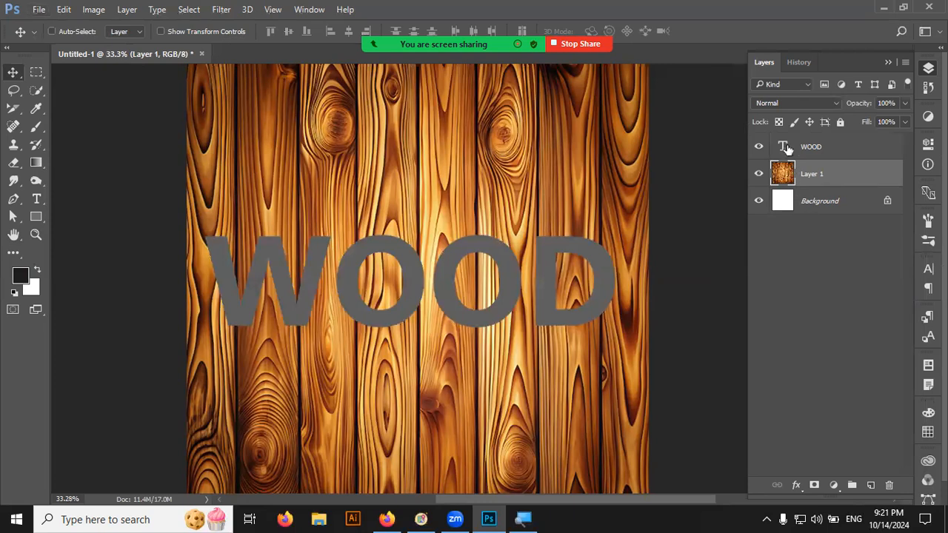
Convert the WOOD text layer to a smart object and open its contents.
right_click(845, 172)
click(855, 174)
click(827, 146)
right_click(827, 147)
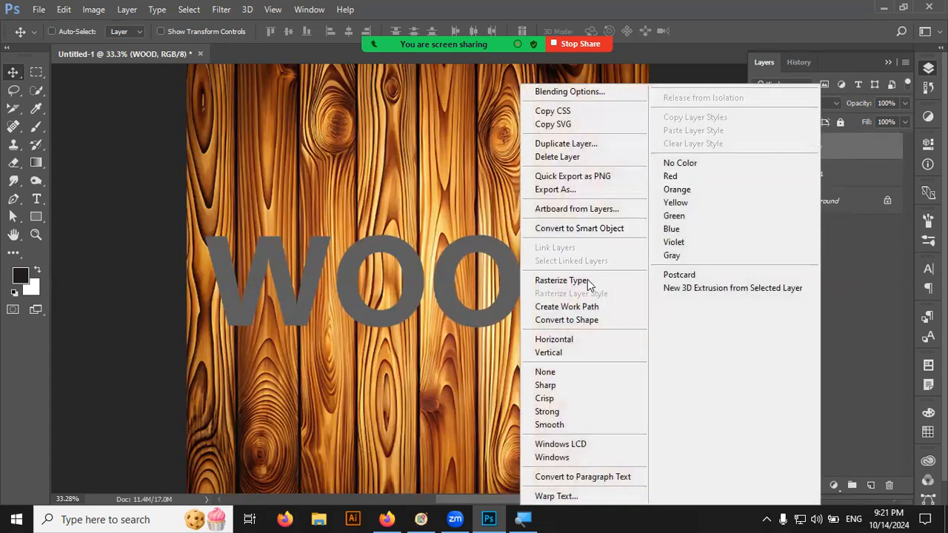
click(589, 231)
double_click(782, 146)
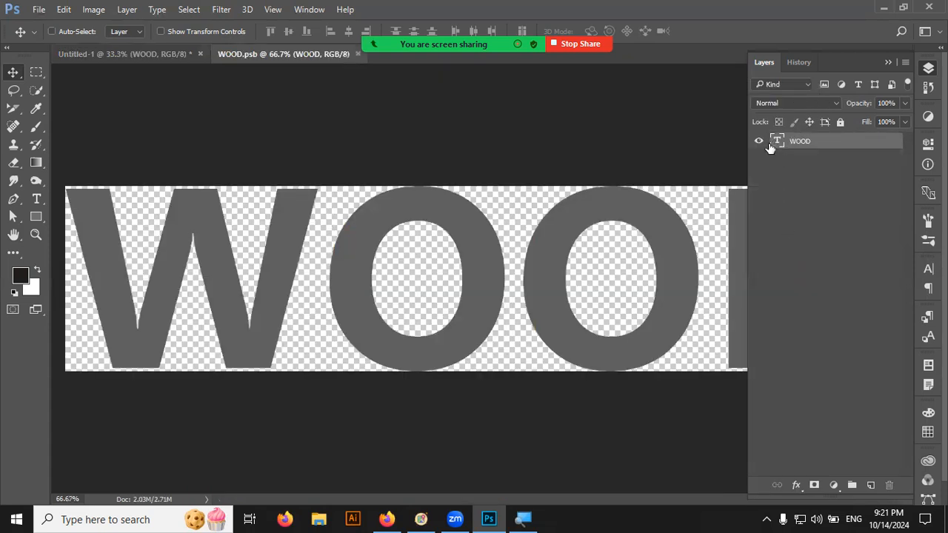
scroll(292, 256, down, 2)
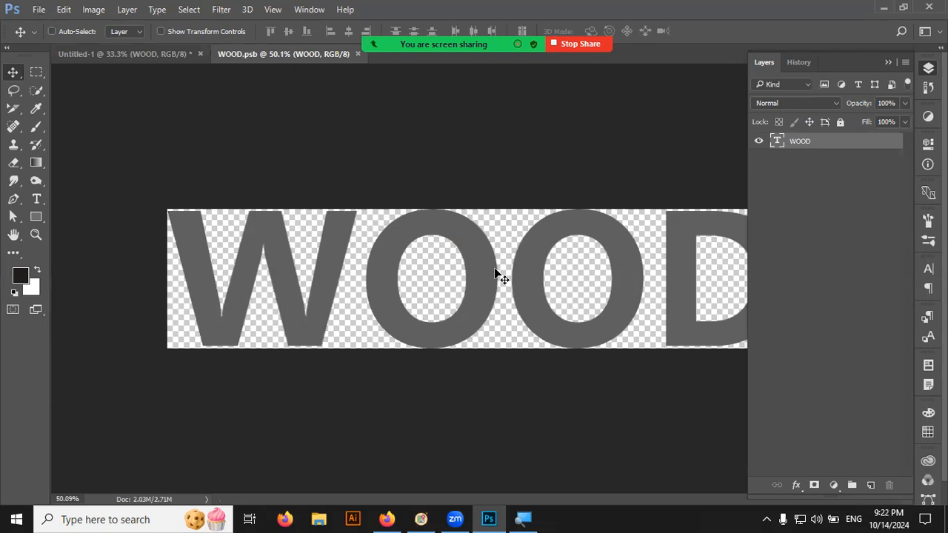
Return to the Untitled-1 document, move Layer 1 above the WOOD smart object and clip it to WOOD.
drag(772, 143, 804, 180)
ctrl+click(783, 148)
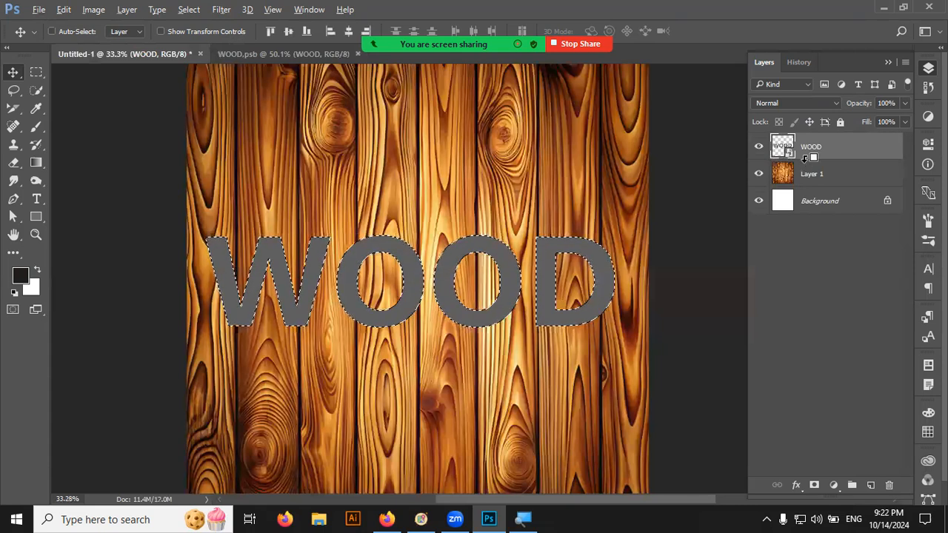
alt+click(804, 160)
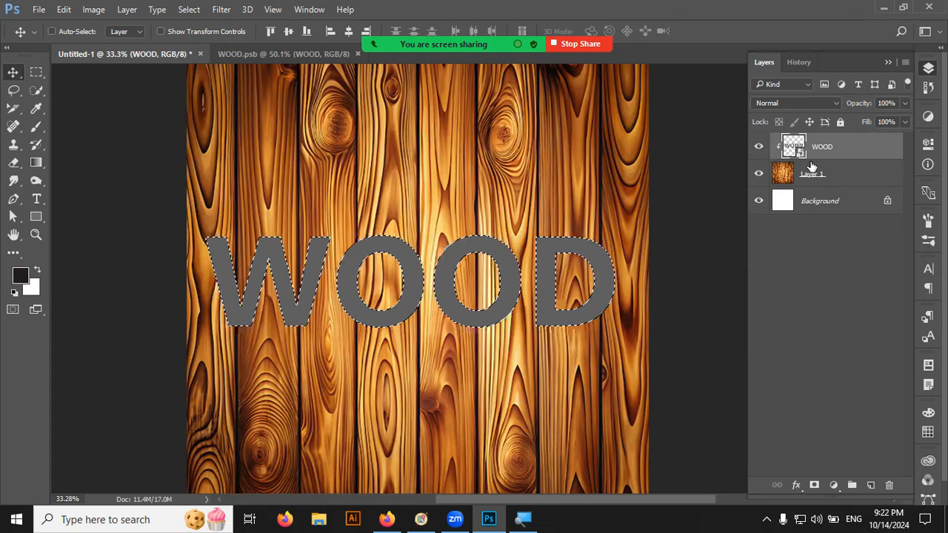
alt+click(809, 167)
click(782, 178)
drag(783, 179, 808, 145)
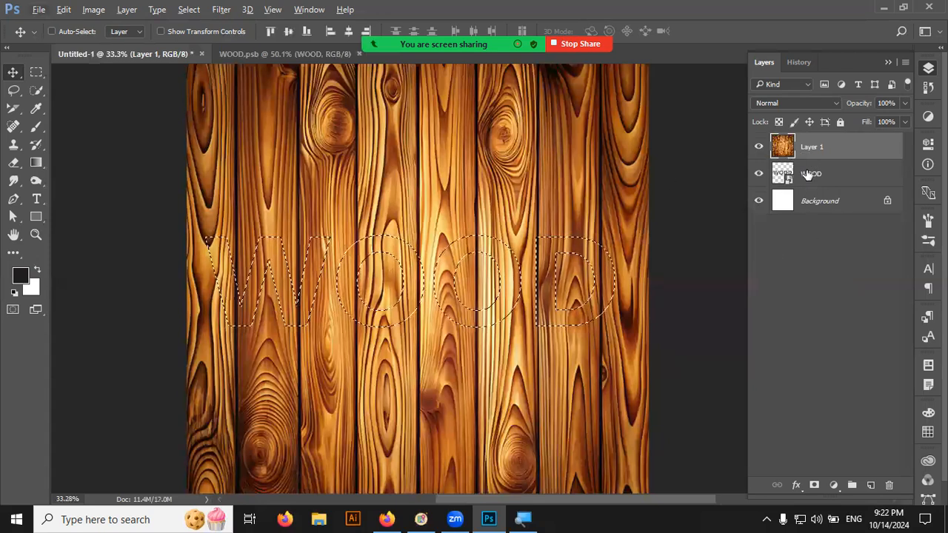
alt+click(806, 160)
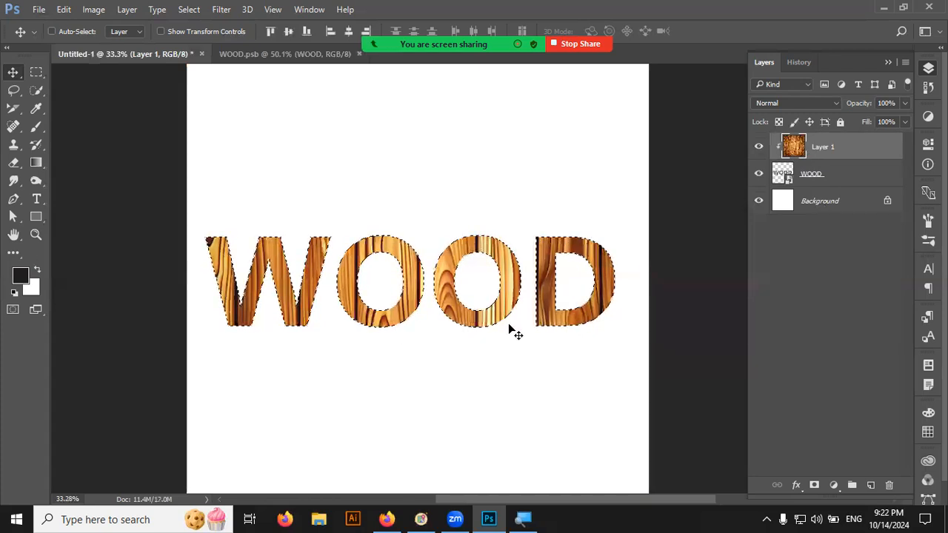
Apply Bevel & Emboss to the WOOD smart object as an Inner Bevel with depth 823% and size 54 px.
click(855, 176)
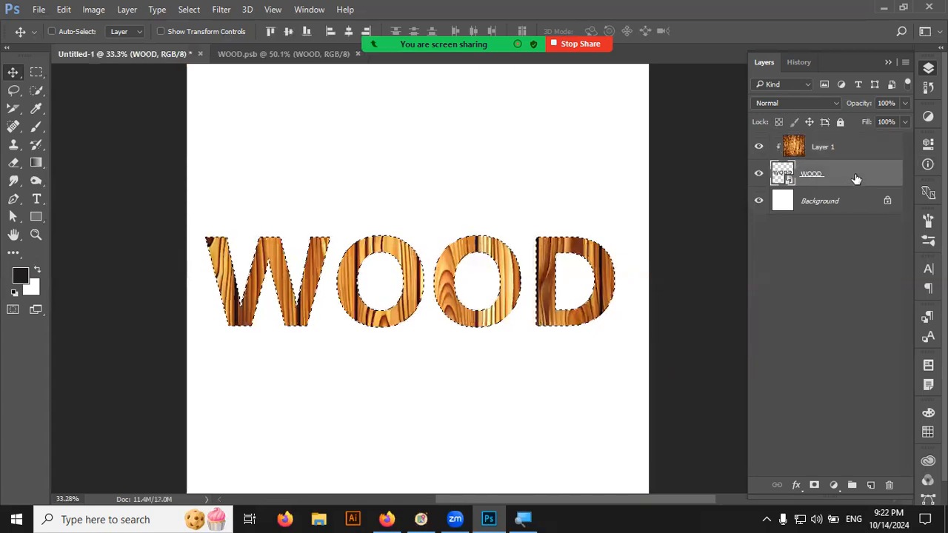
right_click(855, 178)
click(641, 78)
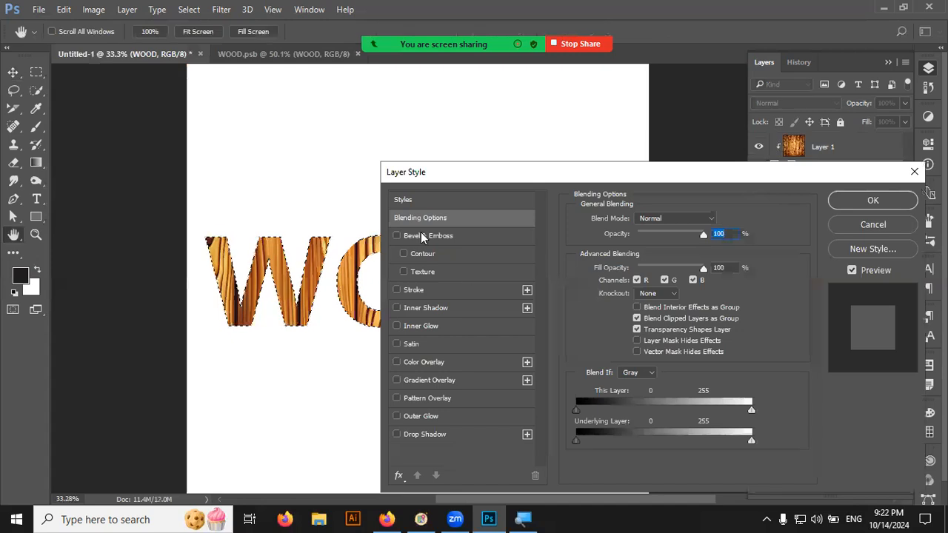
click(426, 236)
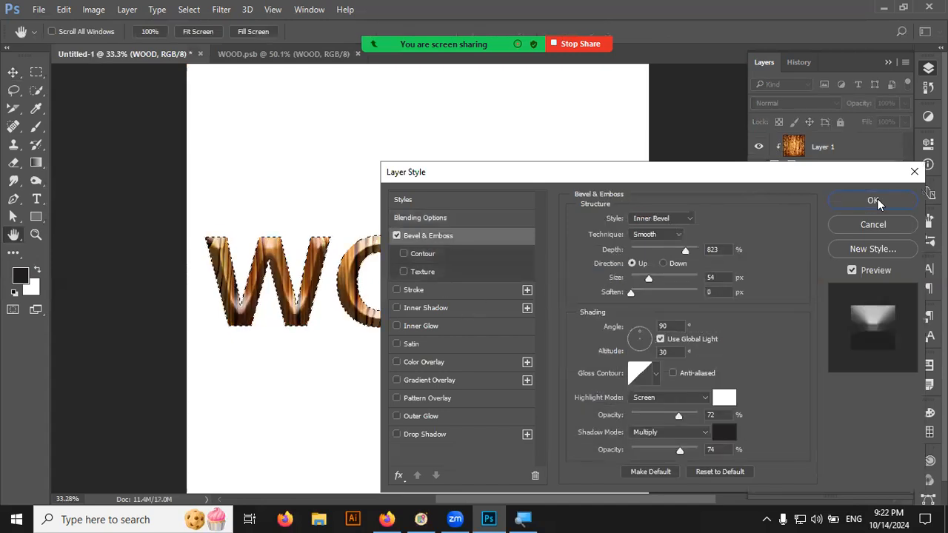
key(Return)
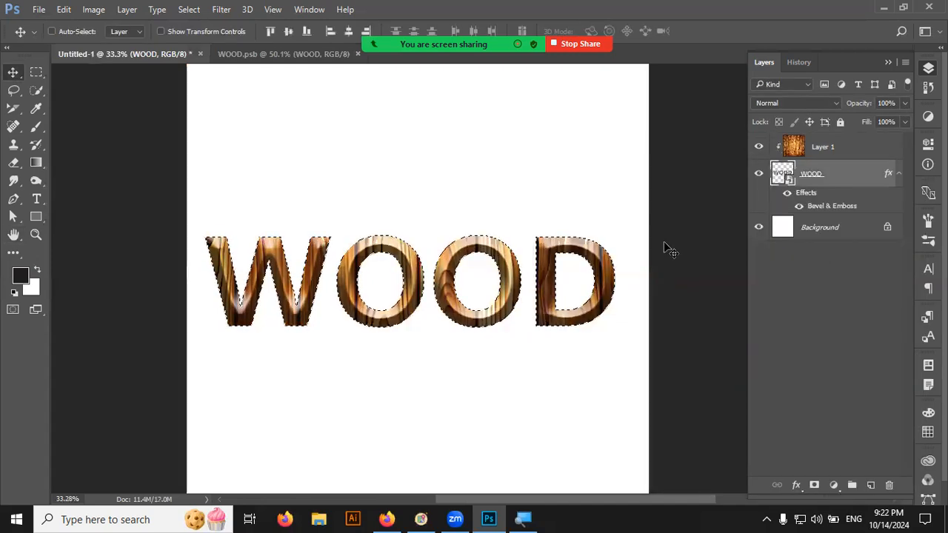
Open the contents of the WOOD smart object and replace its text with FOOD in capitals.
double_click(777, 175)
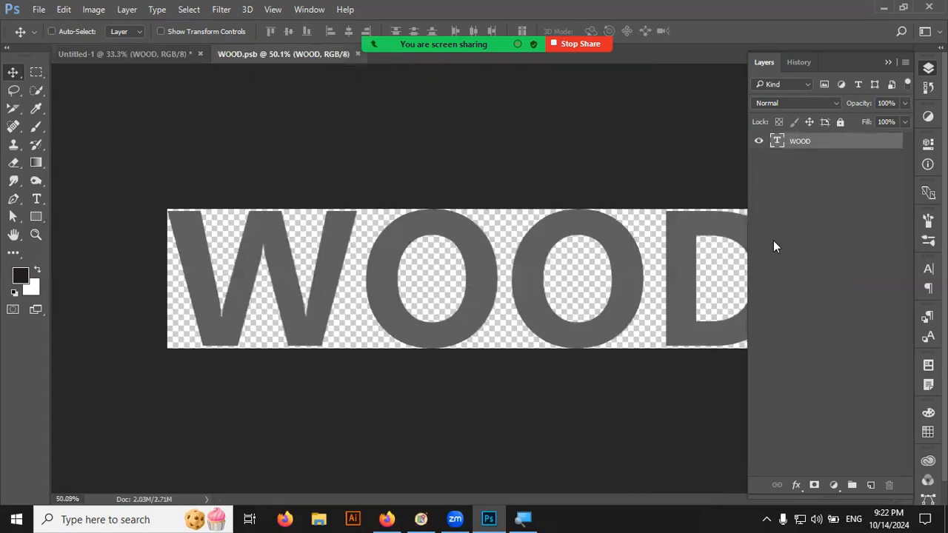
double_click(775, 142)
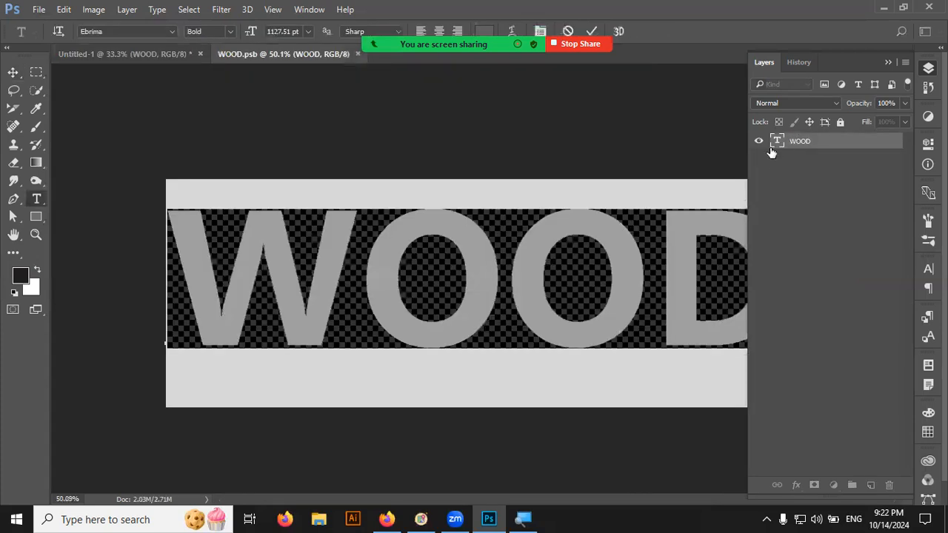
text(food)
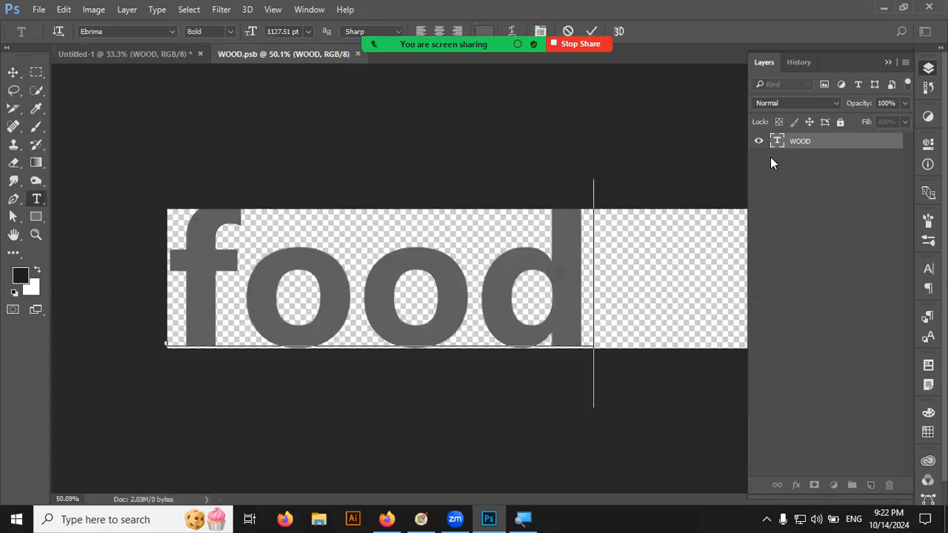
key(BackSpace)
key(BackSpace)
key(BackSpace)
key(BackSpace)
text(FO)
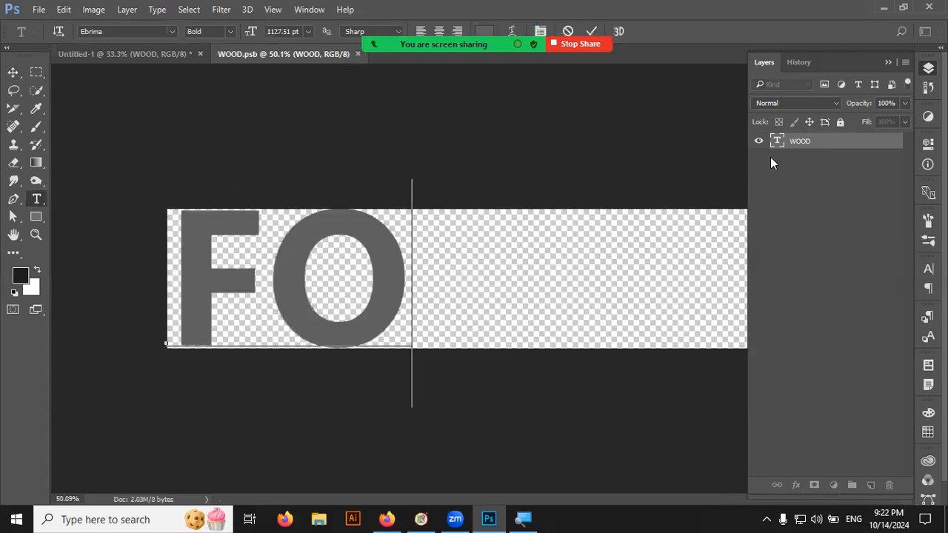
text(OD)
click(781, 146)
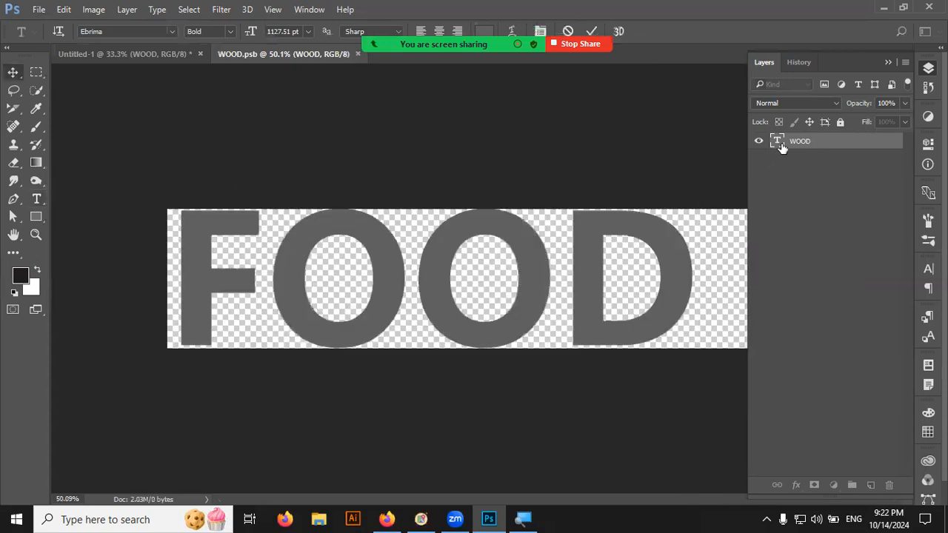
Return to the Untitled-1 document, clear the selection, and try shifting the FOOD text to the right before undoing the move.
click(148, 55)
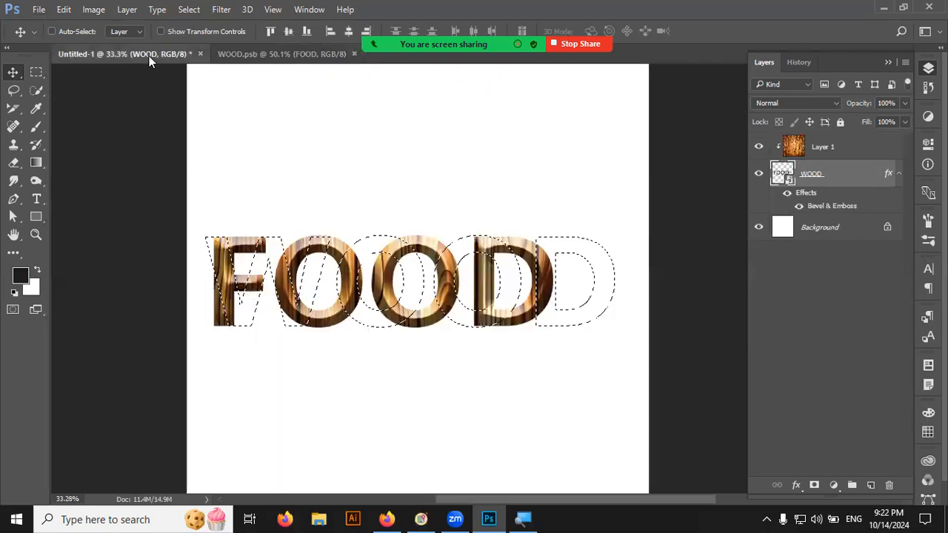
key(ctrl+d)
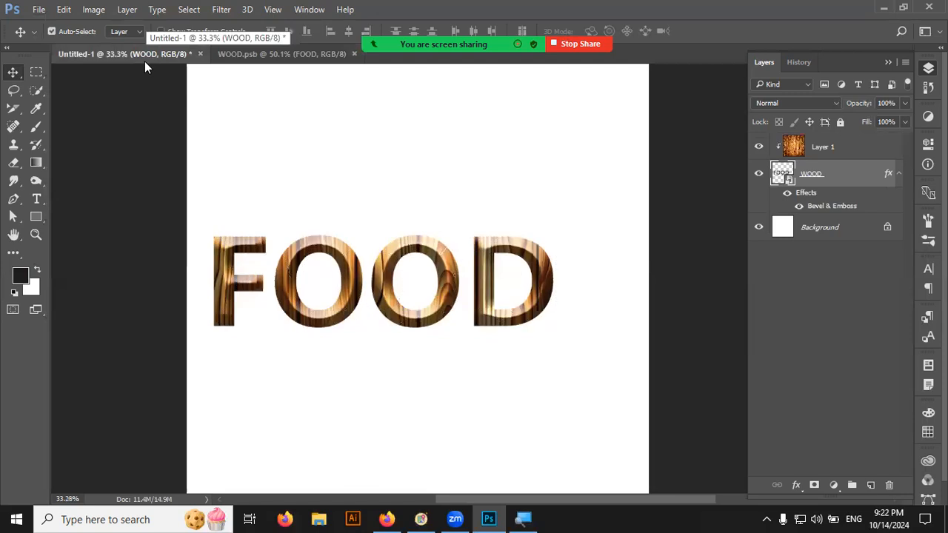
drag(401, 301, 449, 302)
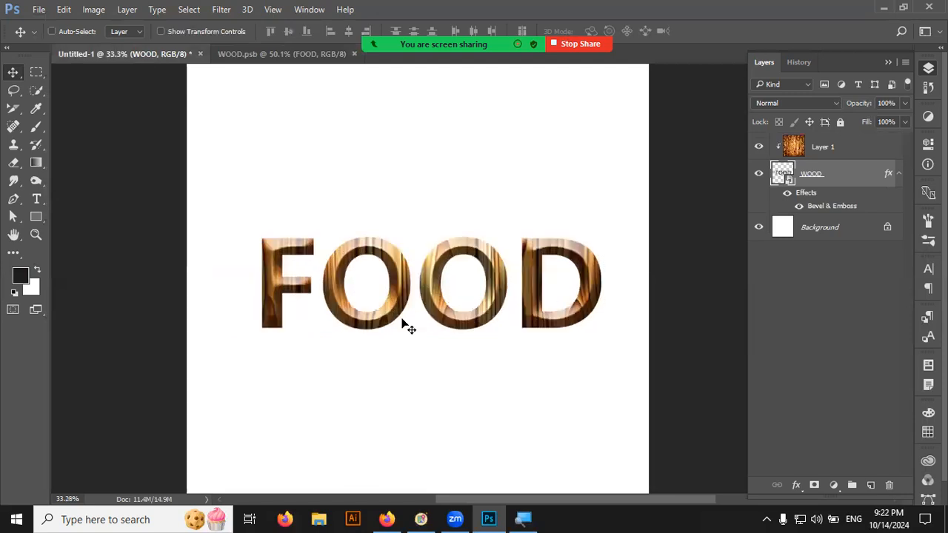
key(ctrl+z)
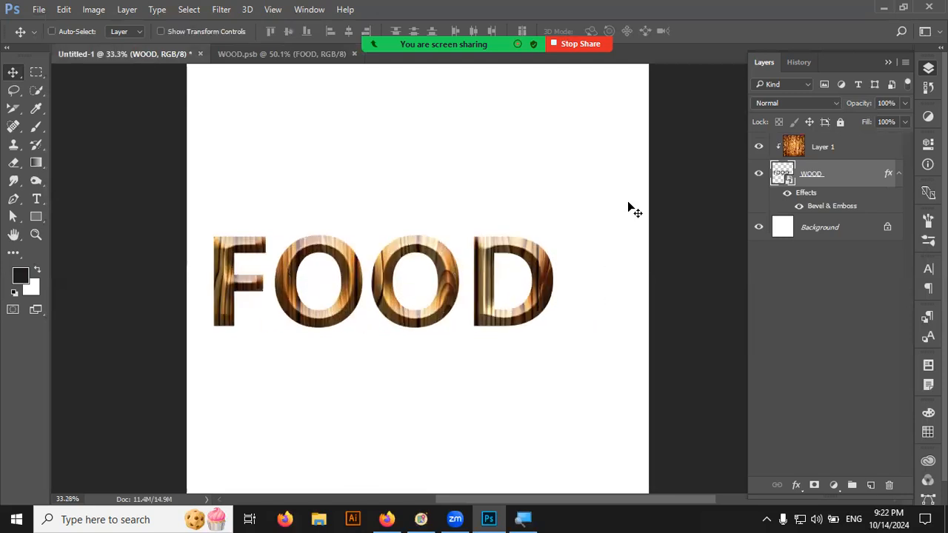
Reopen the smart object's contents and replace the text with FIND and finally with a person's first name in capitals.
double_click(783, 176)
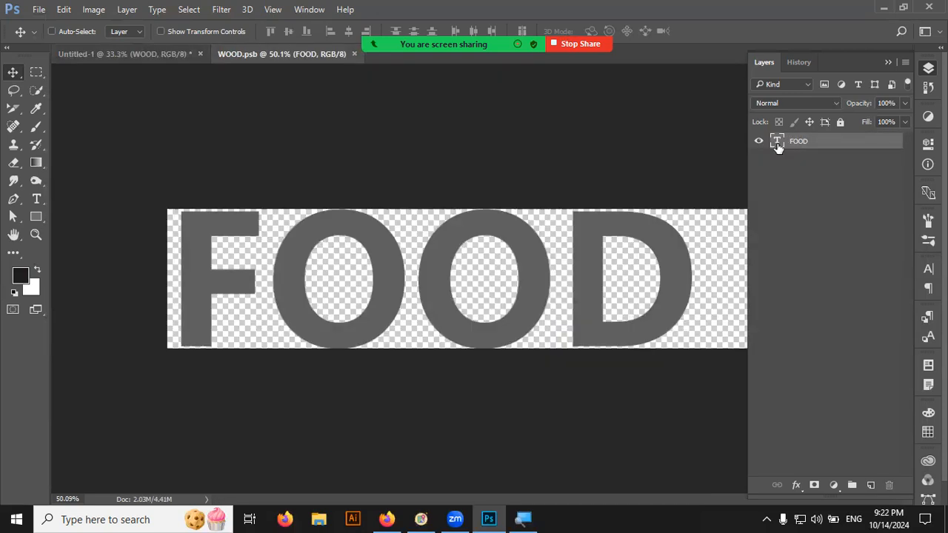
double_click(761, 151)
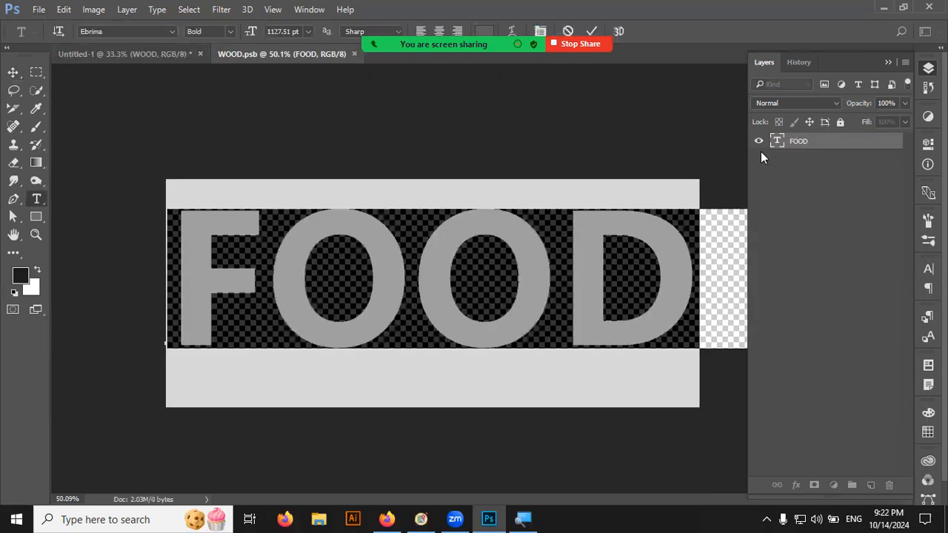
text(FIND)
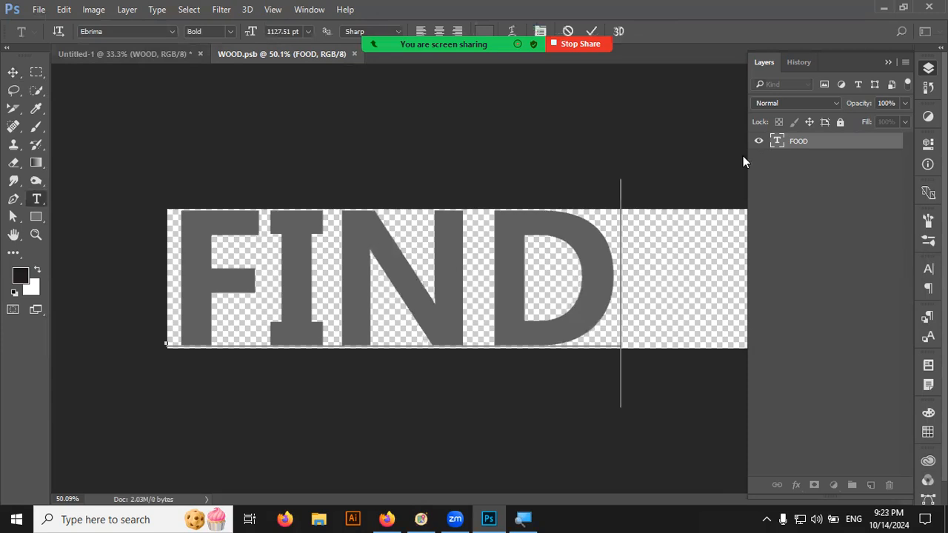
key(ctrl+Return)
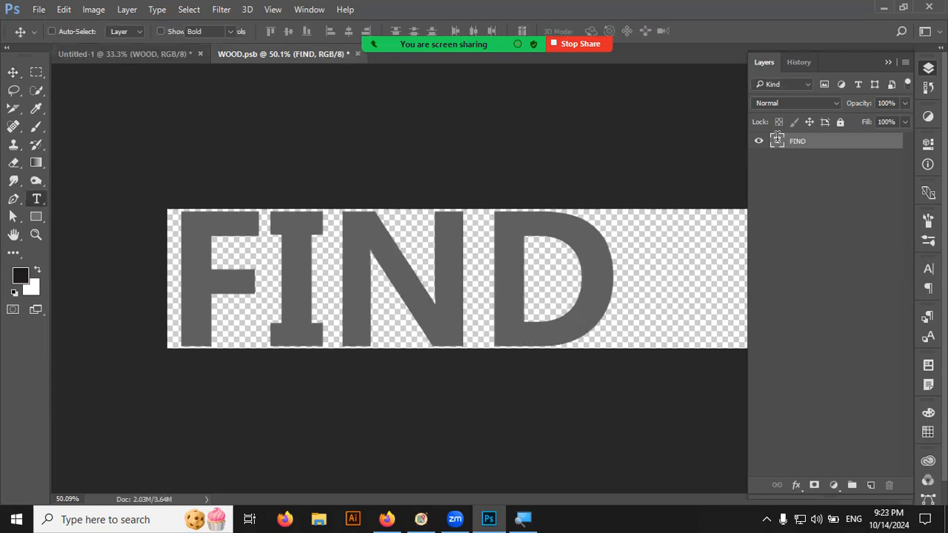
double_click(777, 141)
text(UMAR)
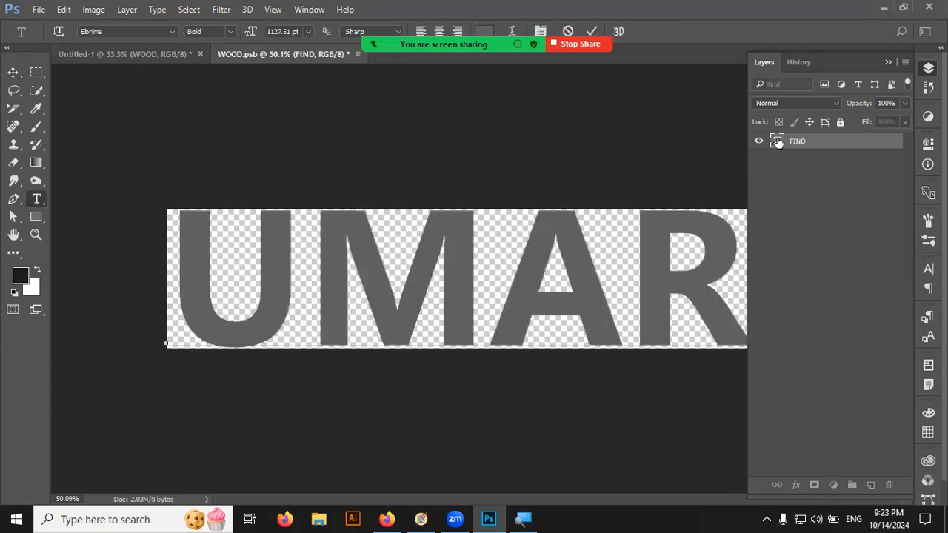
scroll(726, 181, down, 1)
scroll(762, 153, down, 2)
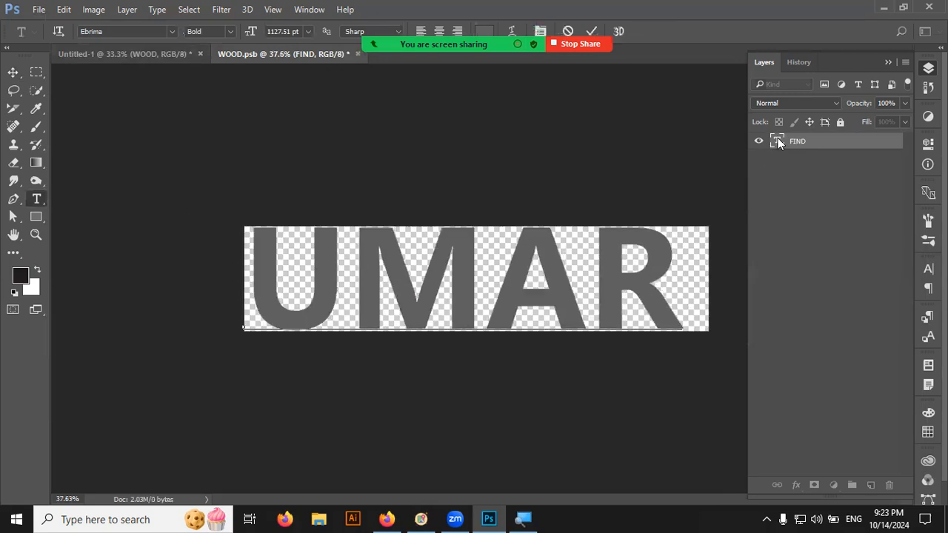
key(ctrl+Return)
Nudge the name to the right to center it on the canvas, save the smart object's contents and return to Untitled-1.
key(shift+Right)
key(shift+Right)
key(shift+Right)
key(shift+Right)
key(shift+Right)
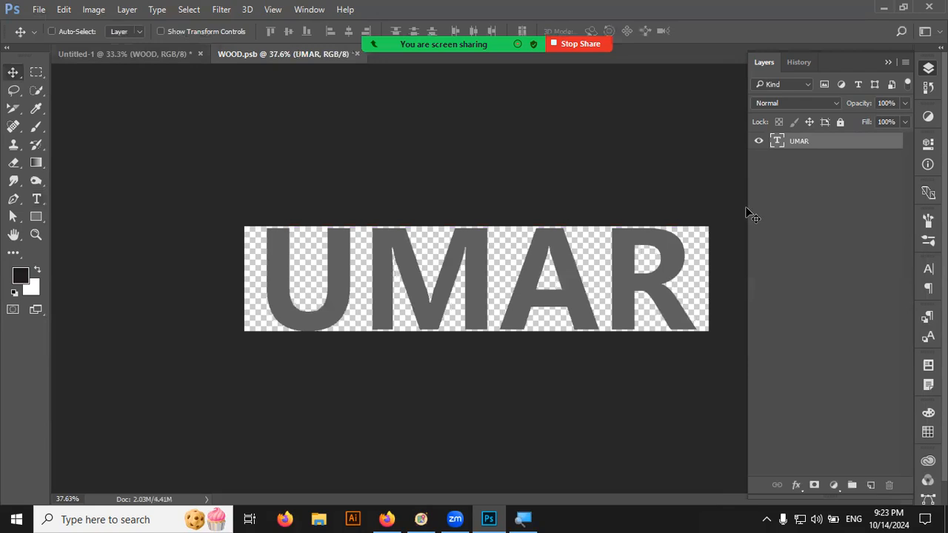
key(ctrl+s)
click(148, 54)
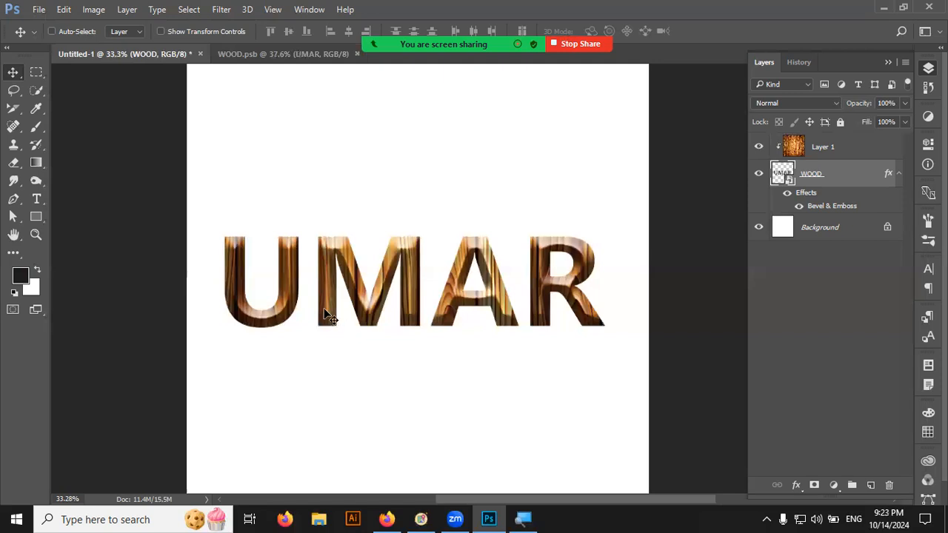
Collapse the WOOD layer's effects list, view the smart object's contents again and return to Untitled-1.
click(898, 174)
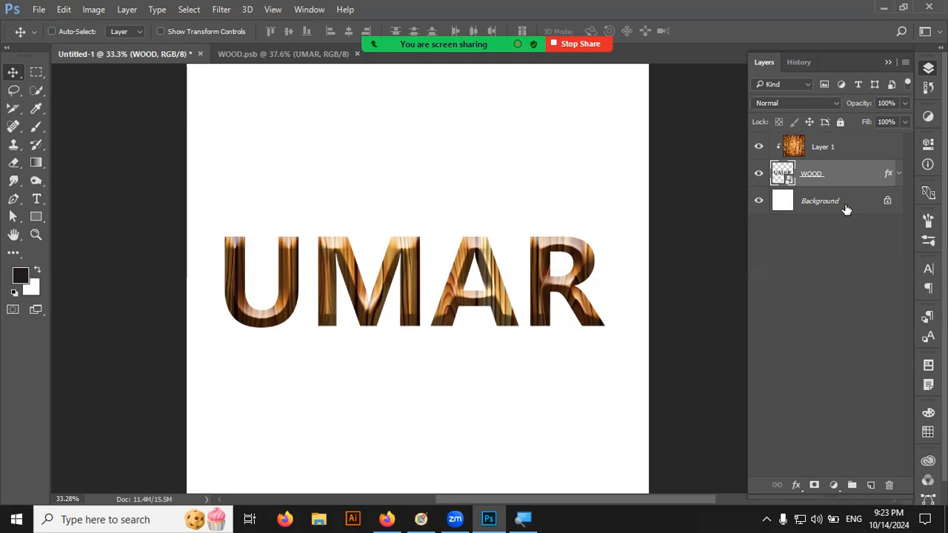
double_click(783, 175)
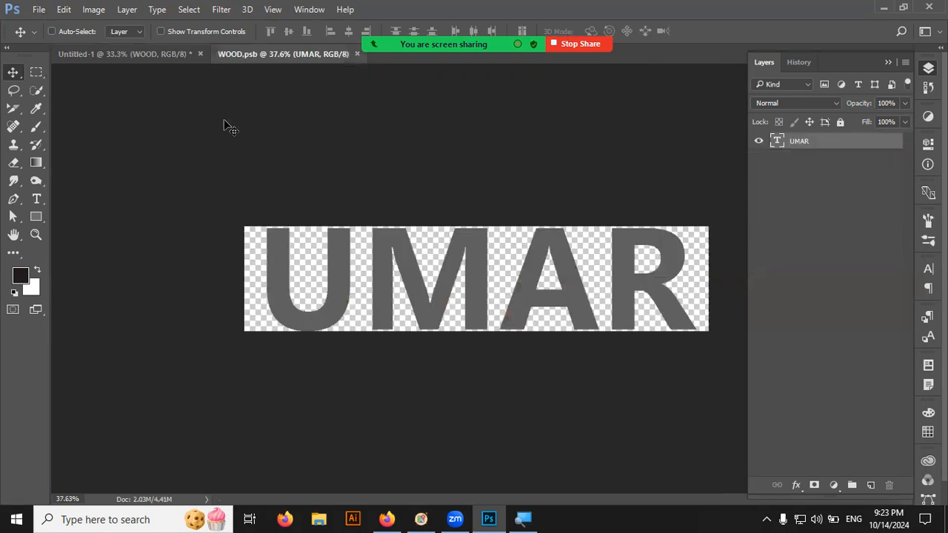
click(123, 54)
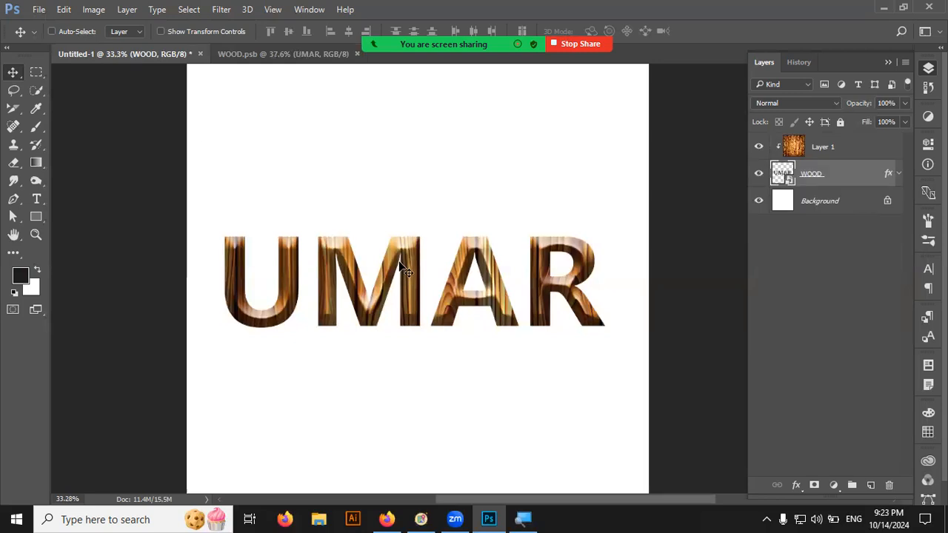
Switch to Firefox, close the Sweet mockup image, and open the Freepik text mockup page from the Powered search result.
click(386, 519)
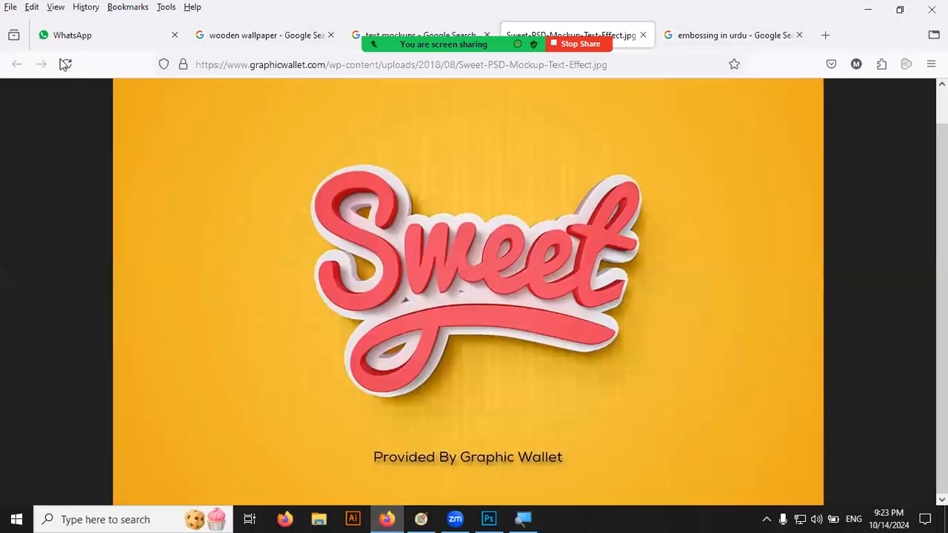
click(642, 35)
click(430, 32)
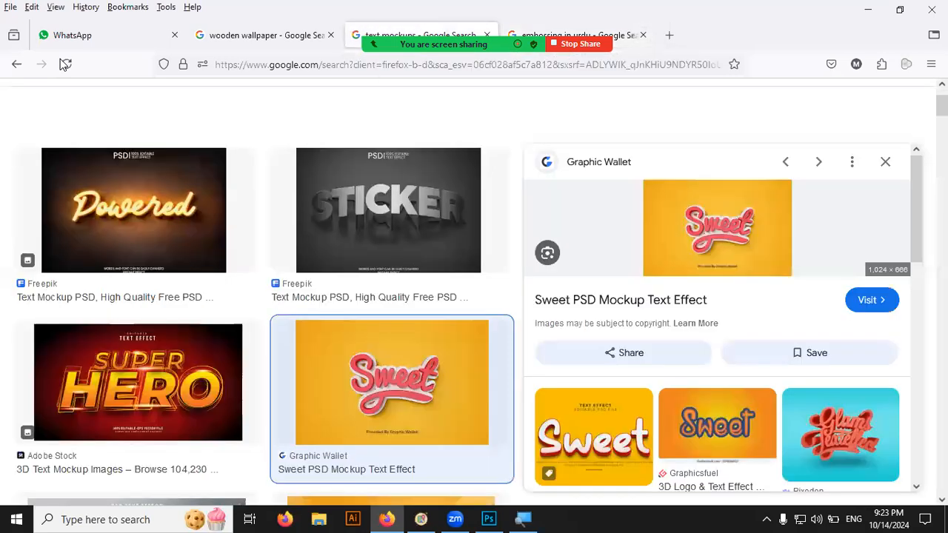
scroll(344, 325, up, 2)
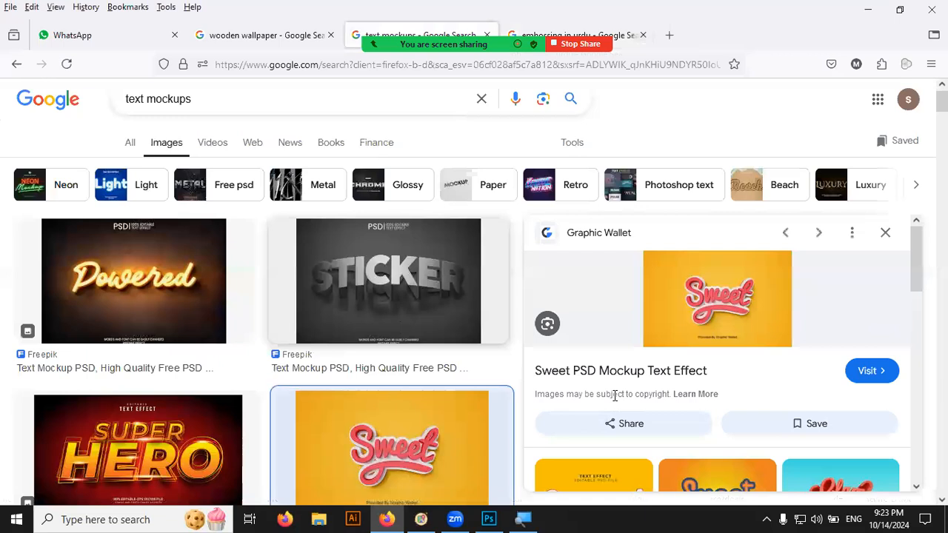
click(430, 348)
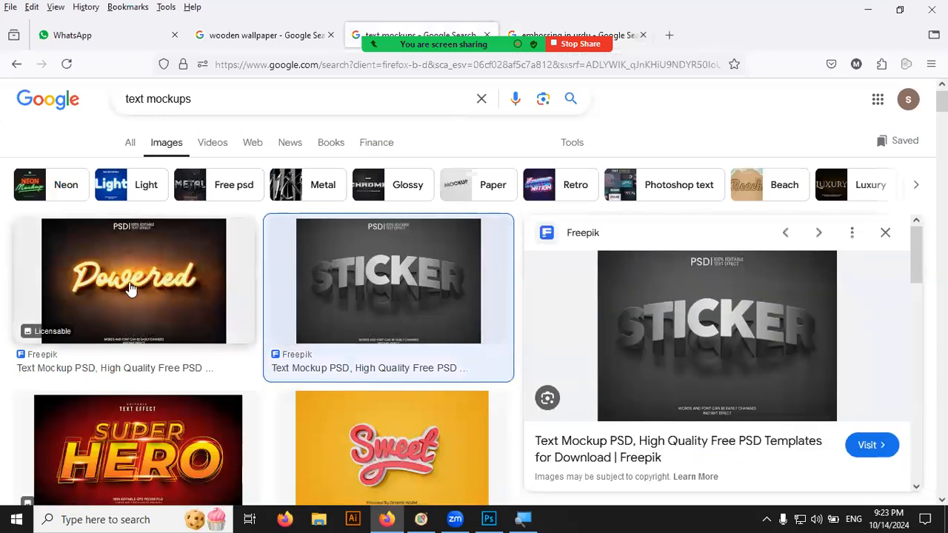
click(129, 289)
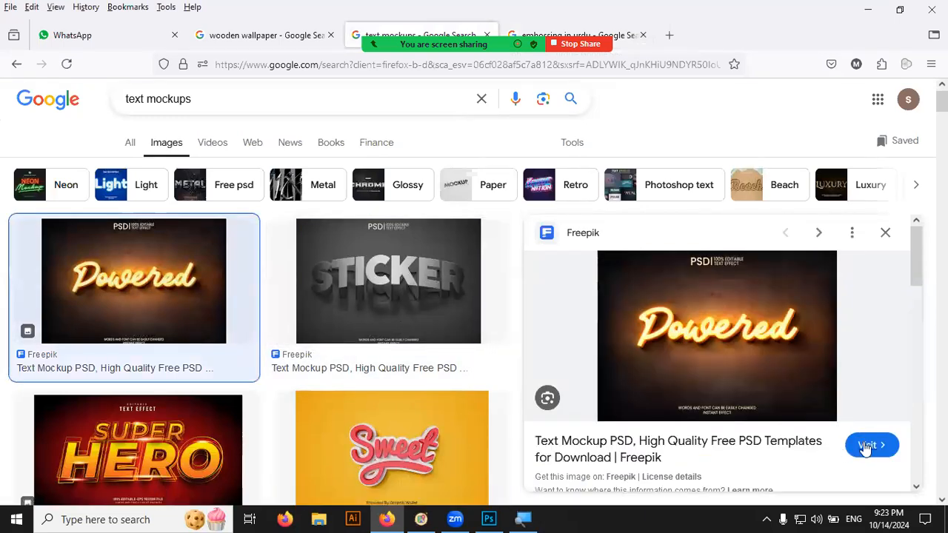
click(868, 445)
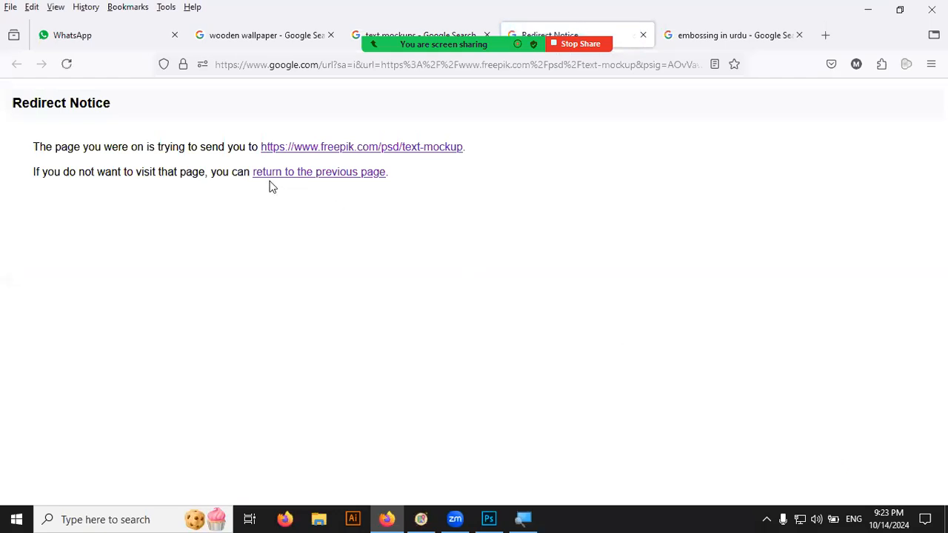
click(379, 148)
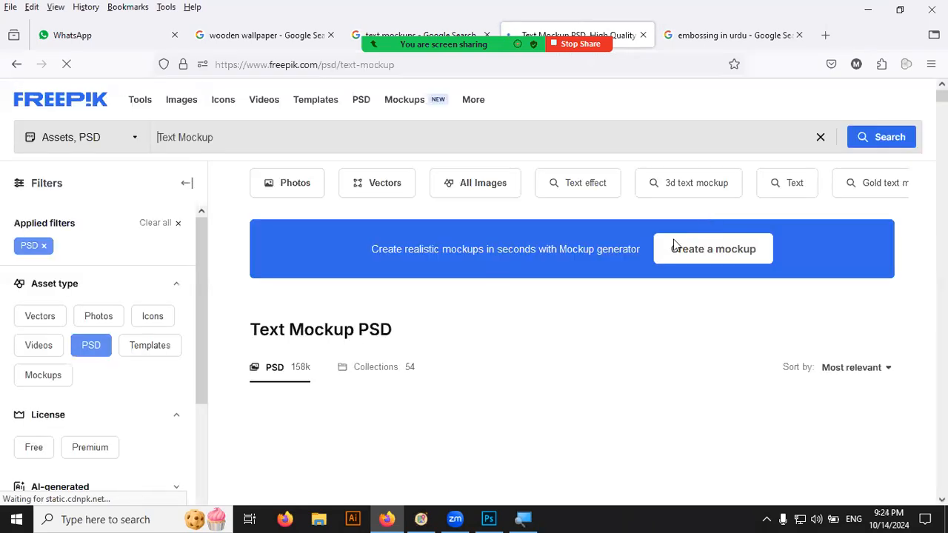
scroll(685, 257, down, 2)
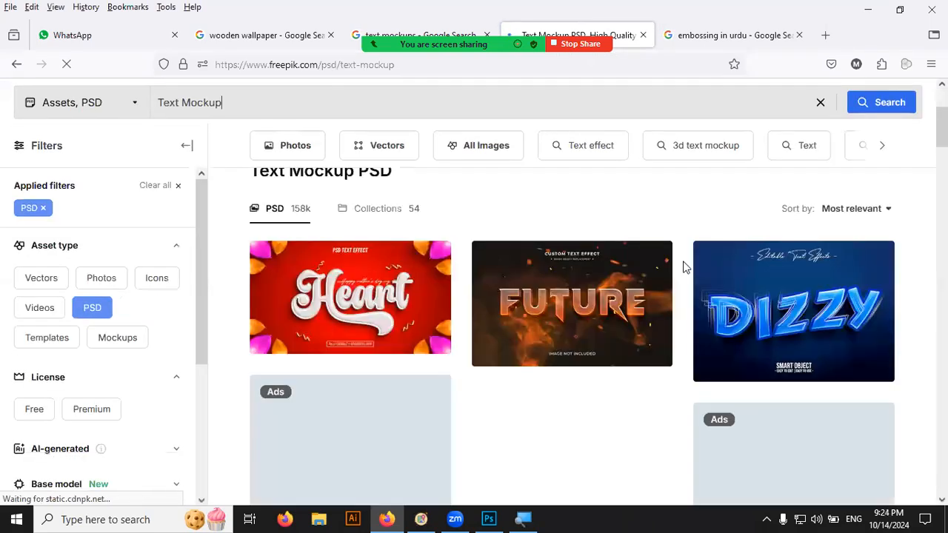
scroll(754, 270, down, 1)
scroll(573, 353, down, 2)
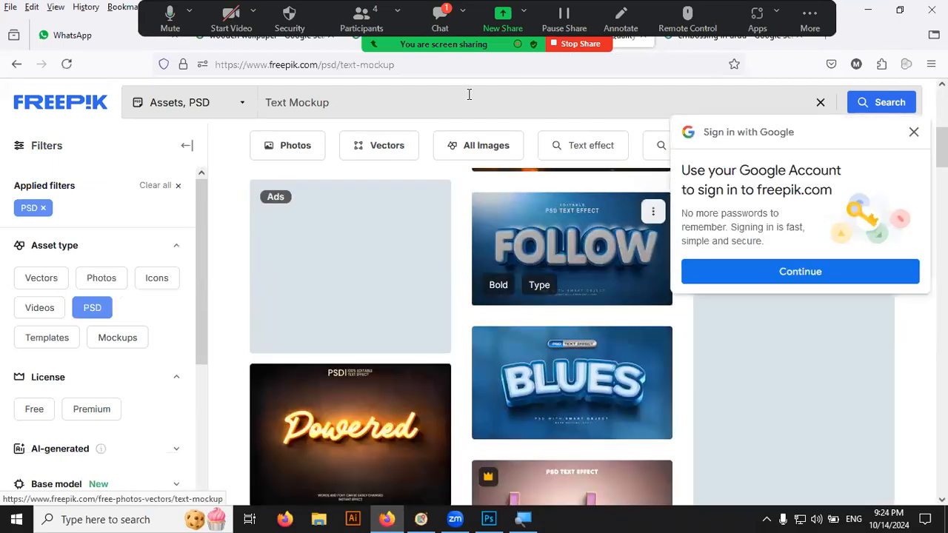
Read the latest question in the Zoom meeting chat and minimize the chat window.
click(462, 131)
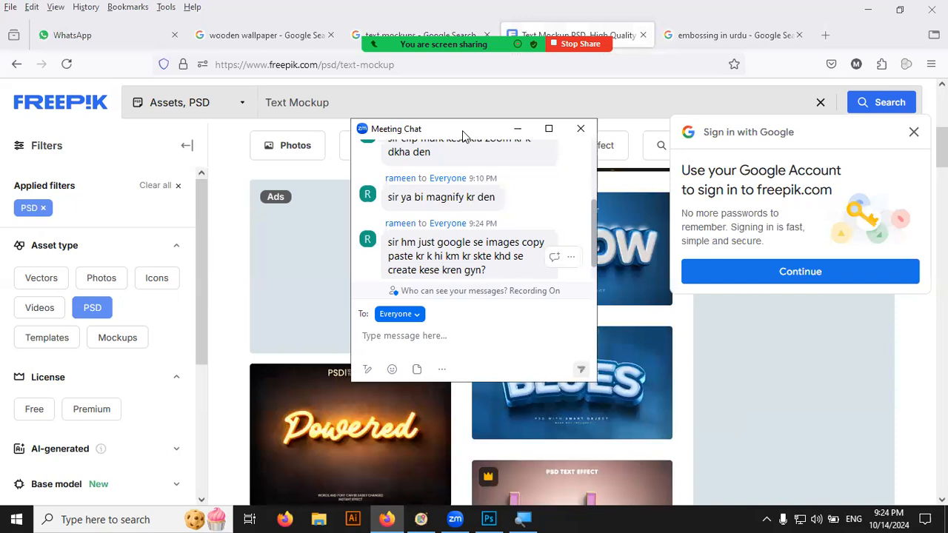
scroll(465, 136, up, 1)
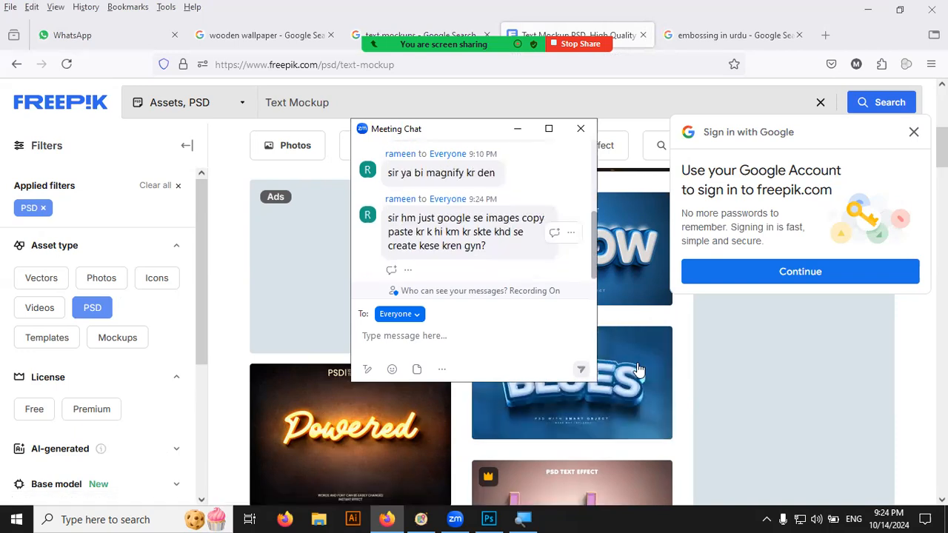
click(519, 129)
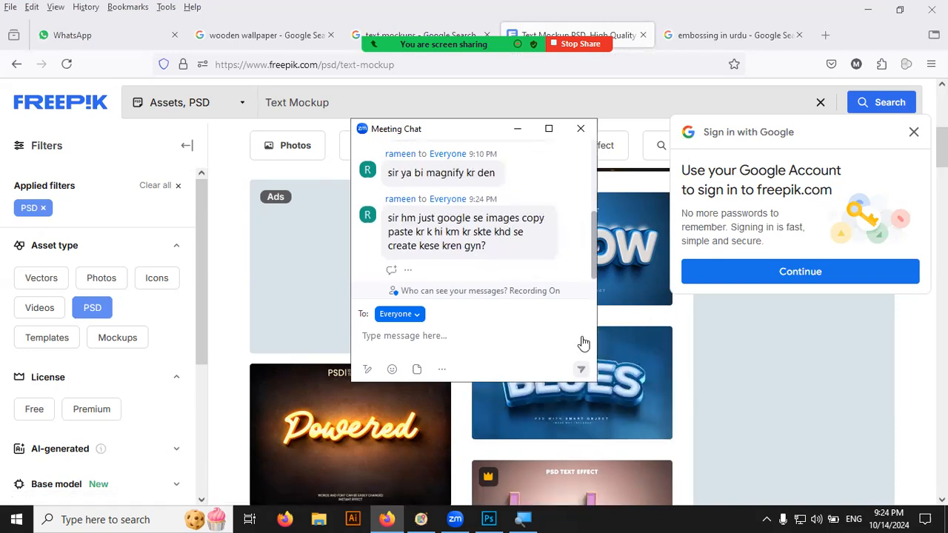
Open the Powered light sign text effect on Freepik and start its free download.
click(340, 426)
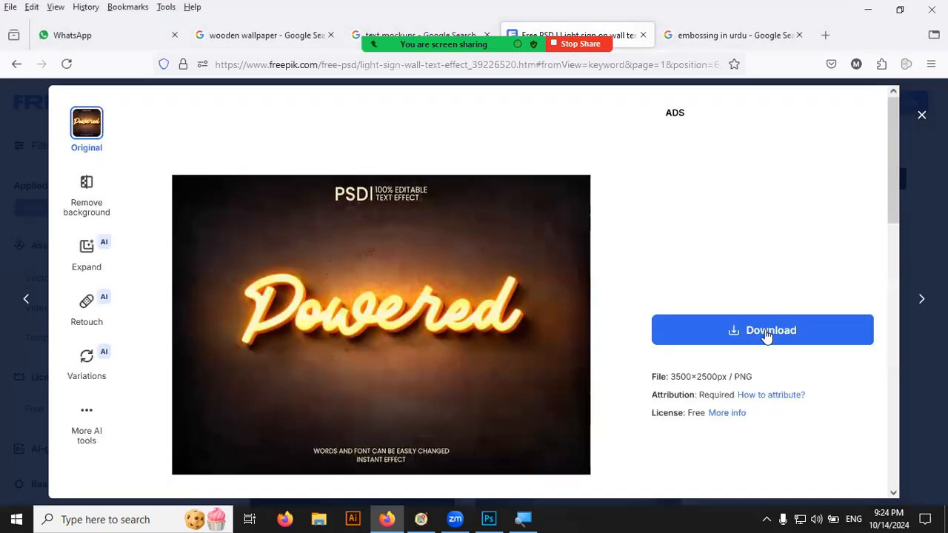
click(766, 334)
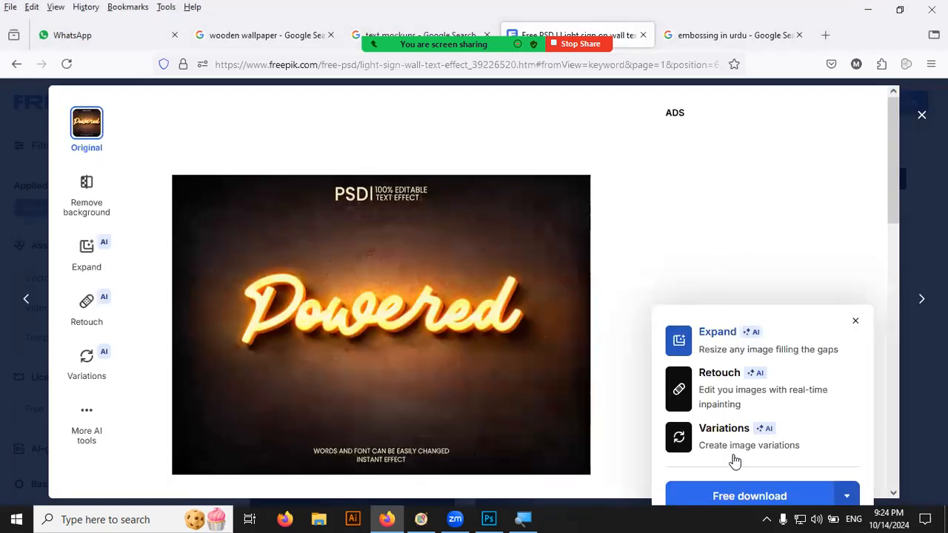
click(755, 500)
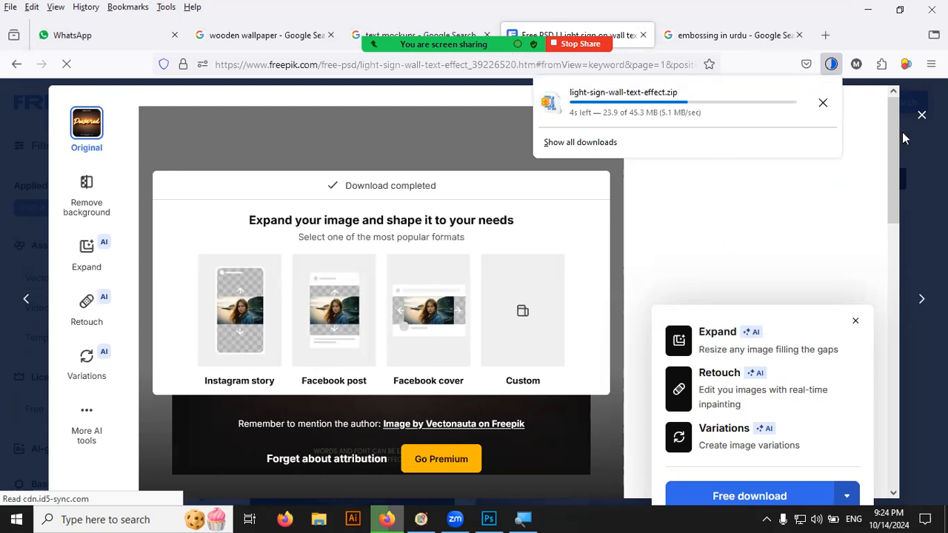
Close the Powered effect's preview and open the golden 3D text style effect from the Freepik text mockup results.
click(921, 114)
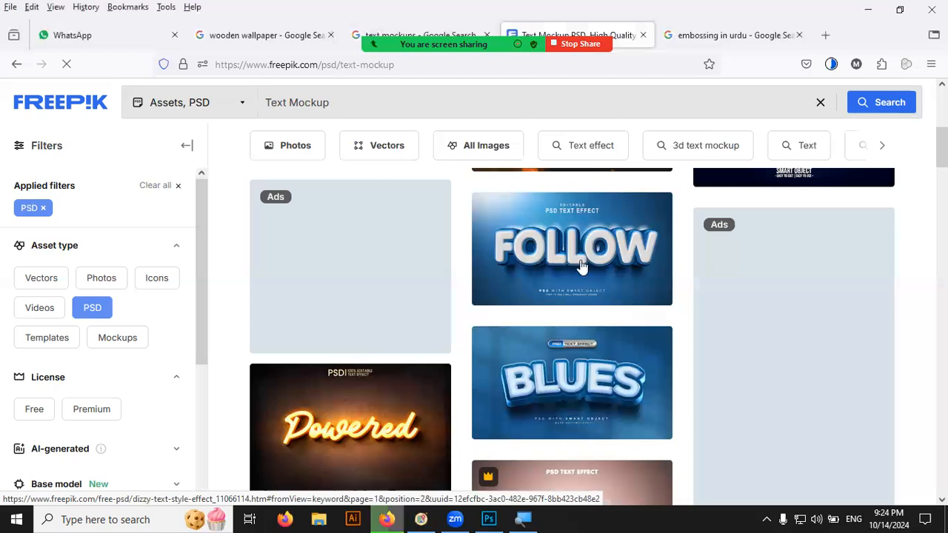
scroll(599, 298, down, 3)
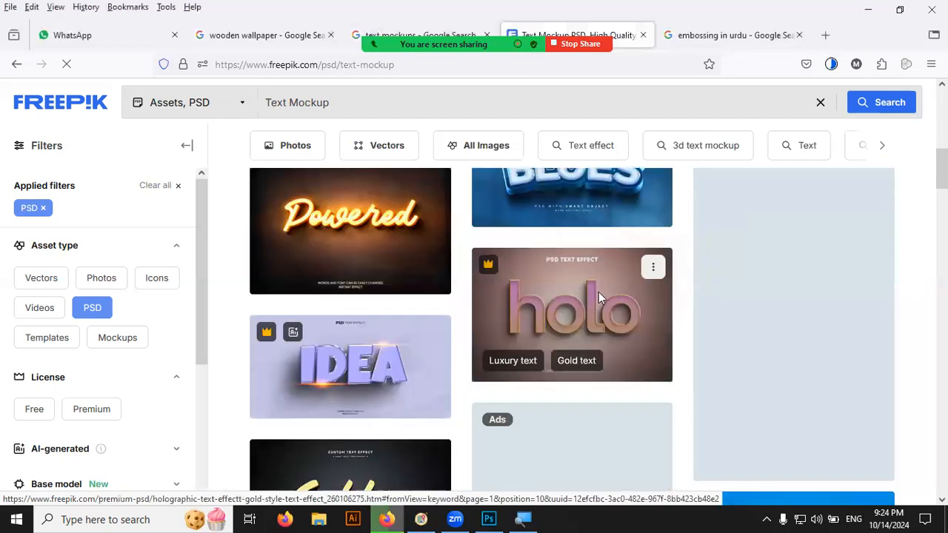
scroll(472, 343, down, 2)
click(630, 355)
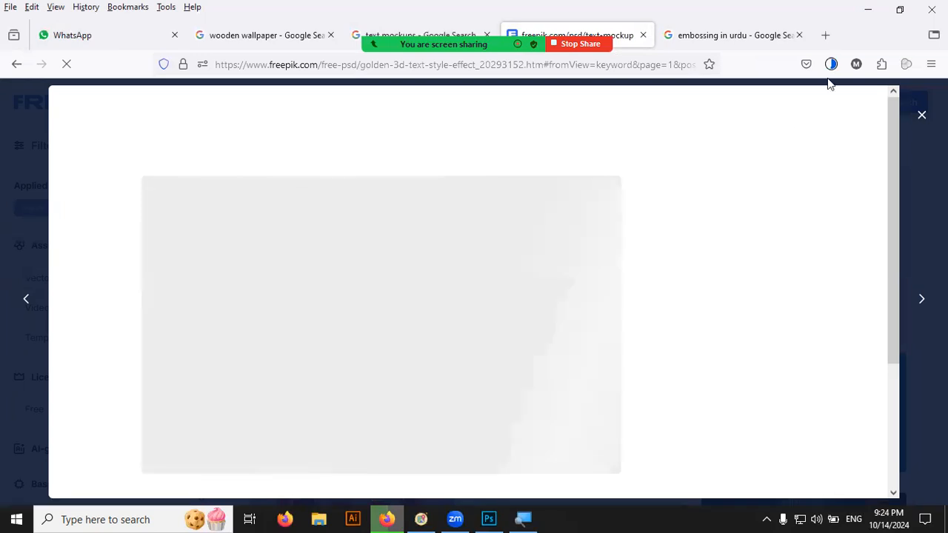
click(760, 67)
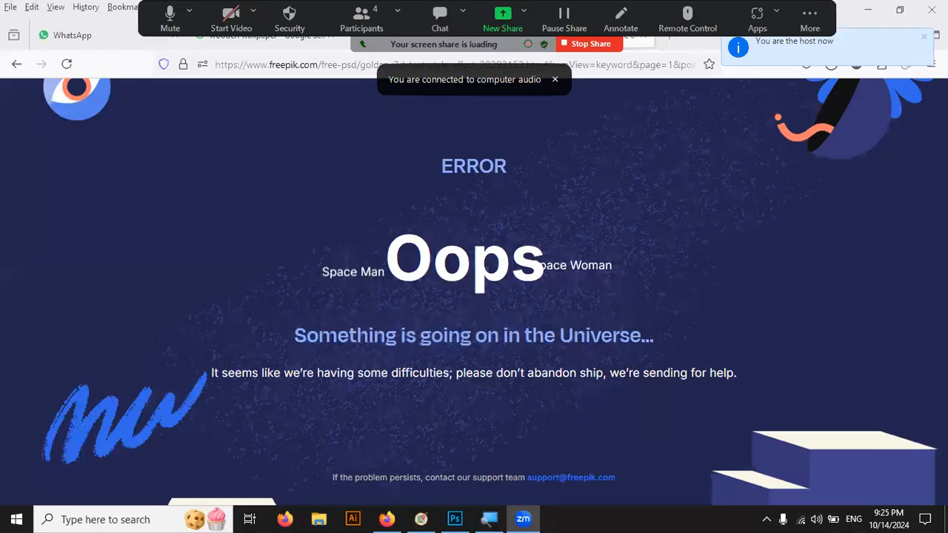
Check the participants list of the Zoom meeting and close it.
click(361, 19)
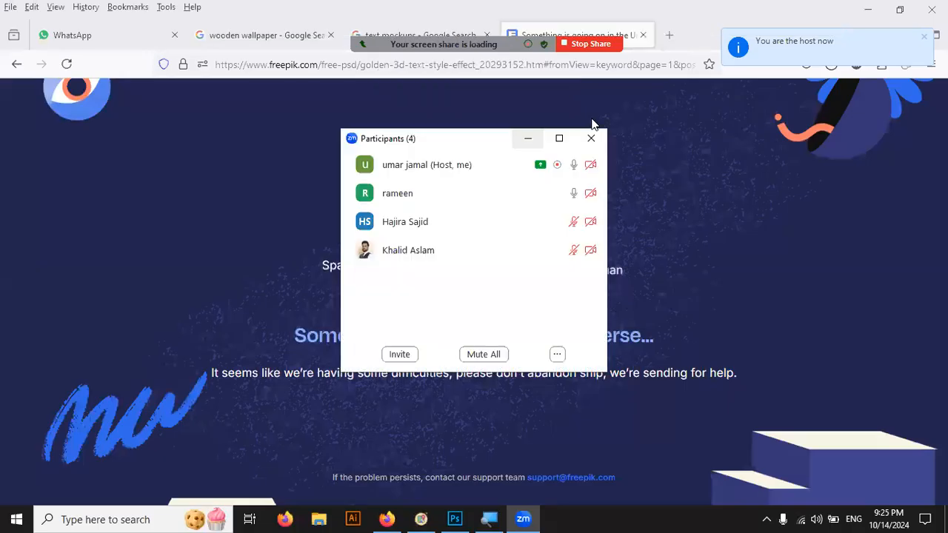
click(591, 139)
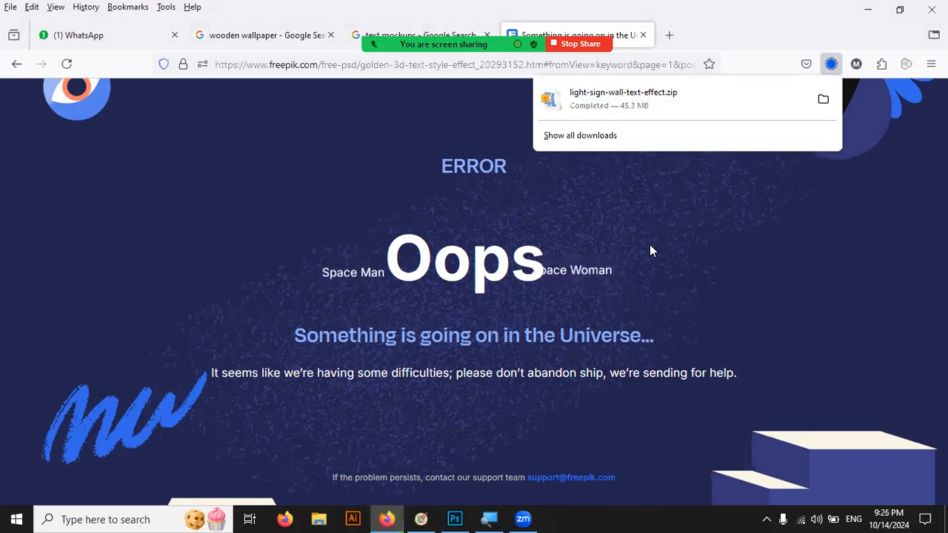
Open the downloaded light-sign-wall-text-effect.zip archive in WinZip.
click(689, 102)
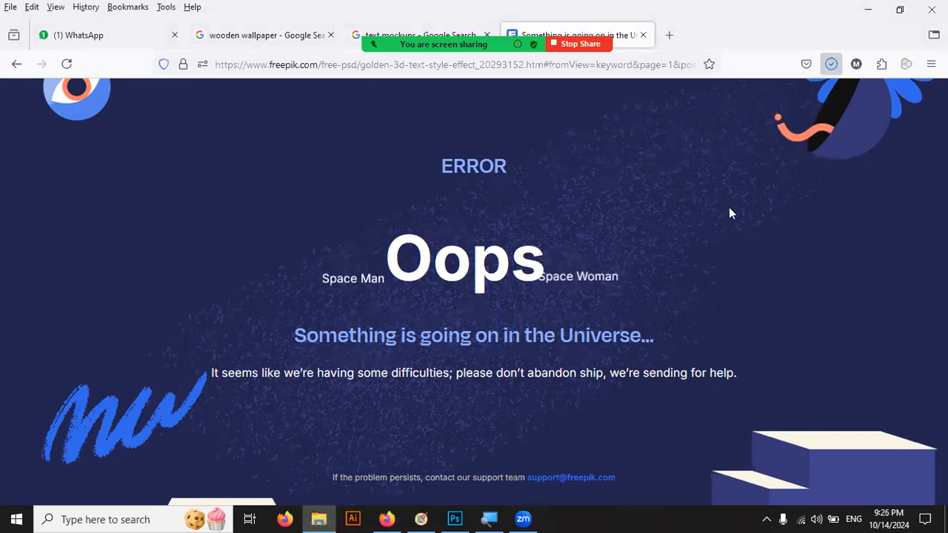
click(533, 280)
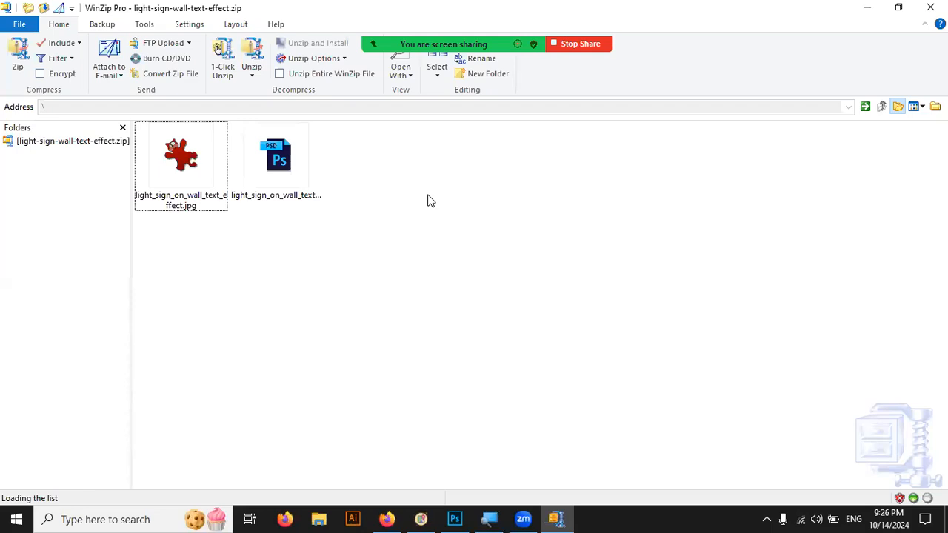
click(456, 518)
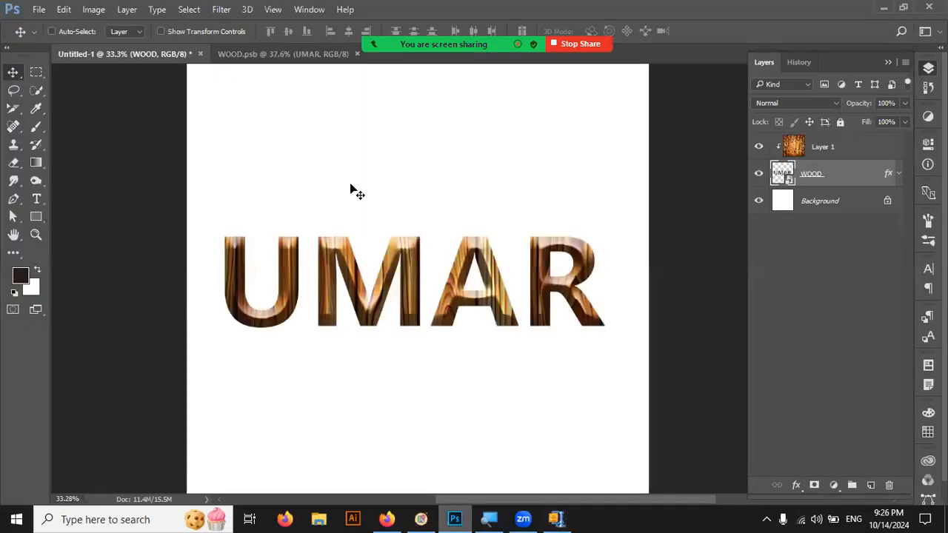
click(556, 519)
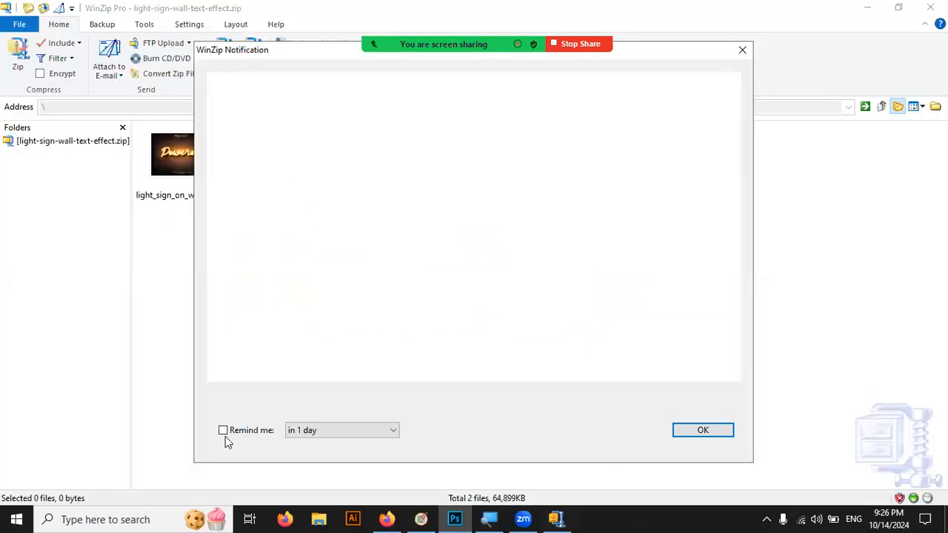
Set the WinZip notification's reminder to never and dismiss the notification.
click(311, 430)
click(308, 466)
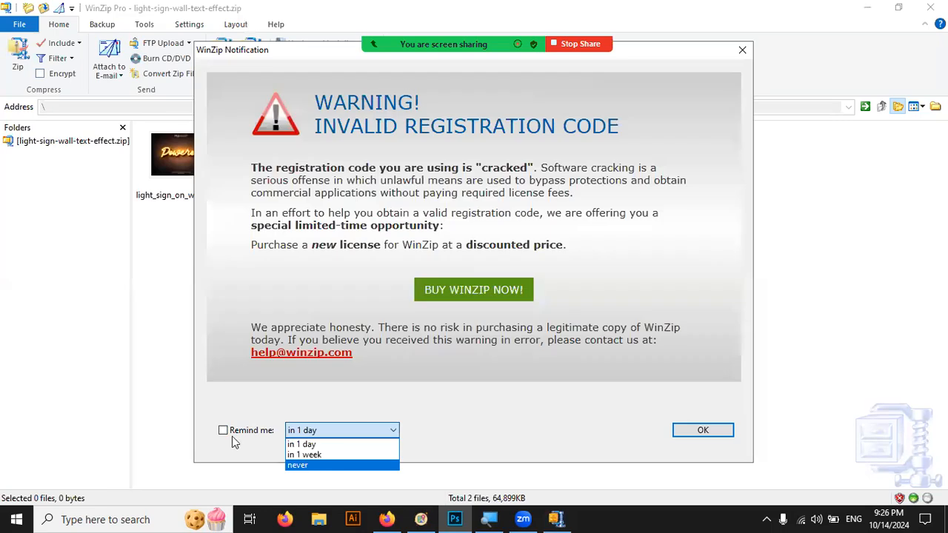
click(224, 431)
click(687, 430)
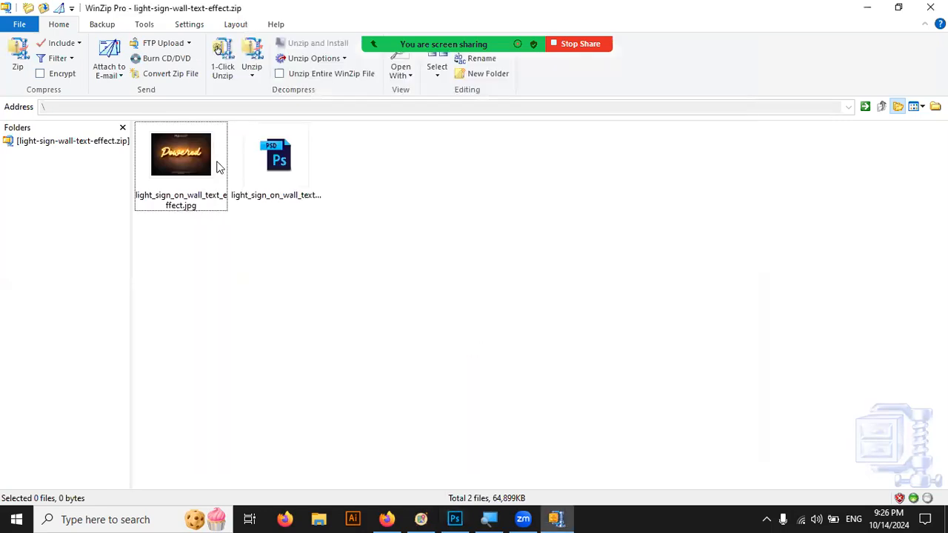
Open light_sign_on_wall_text_effect.psd from the archive in Photoshop, discarding its embedded color profile.
right_click(271, 161)
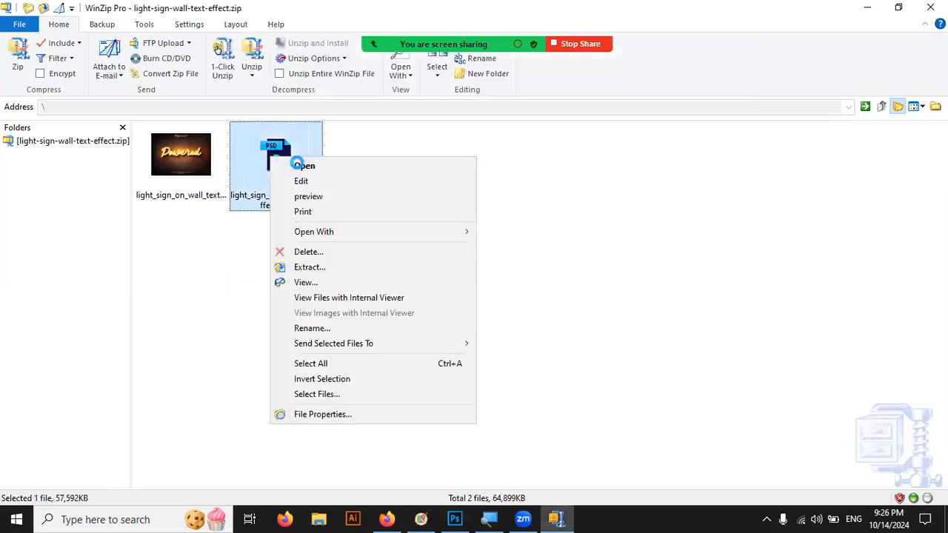
click(305, 163)
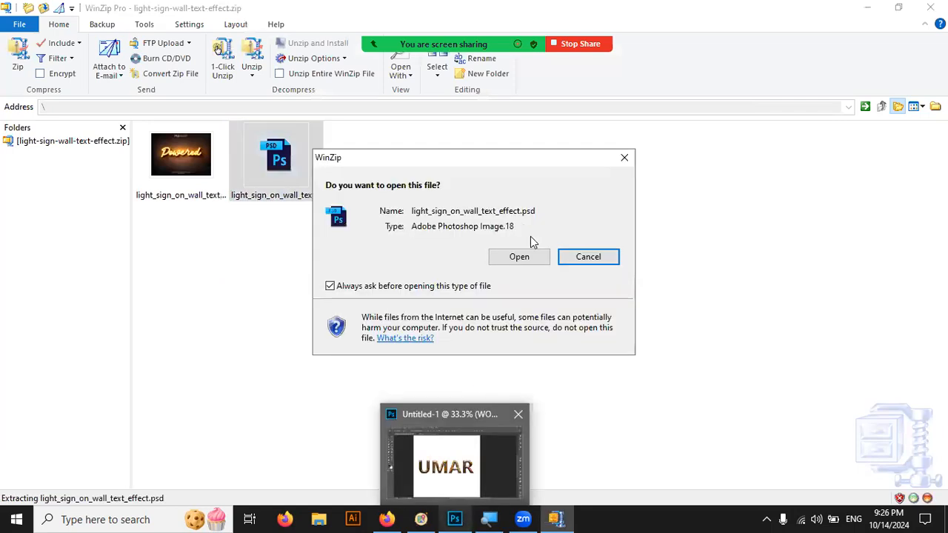
click(520, 257)
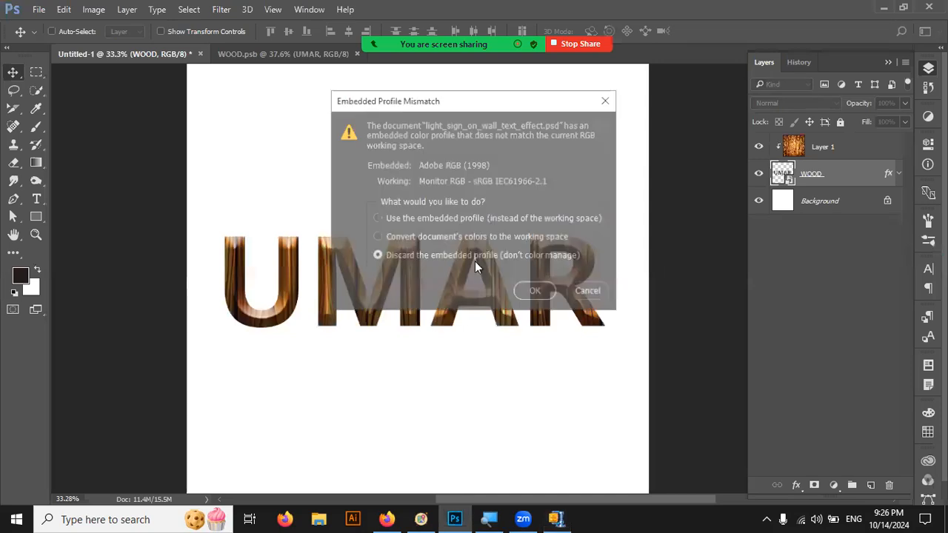
click(530, 291)
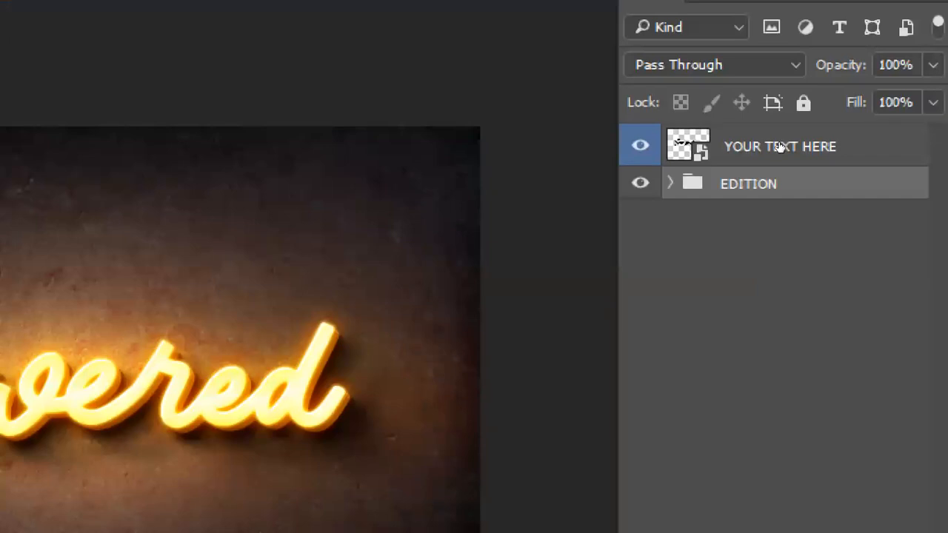
Open the YOUR TEXT HERE smart object with its color profile discarded and edit the Powered text, accepting font substitution.
double_click(779, 146)
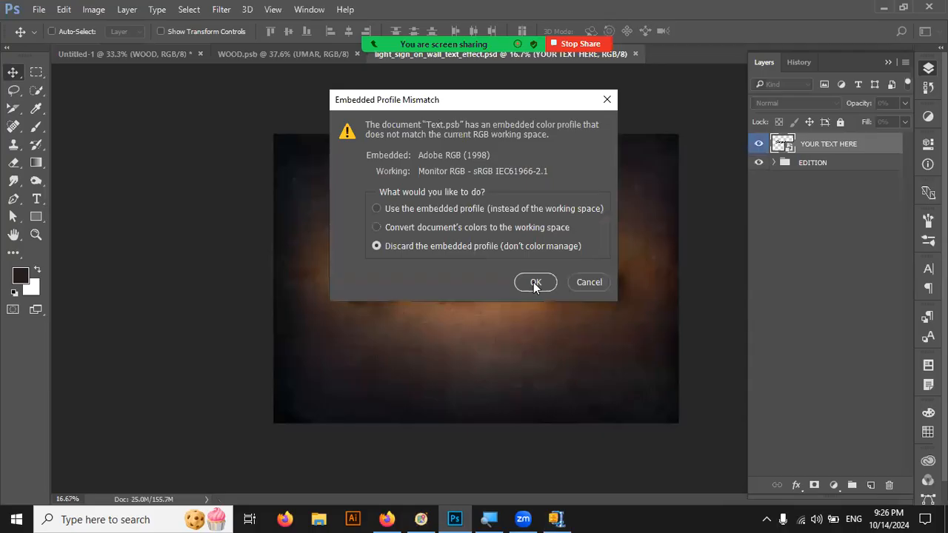
click(534, 282)
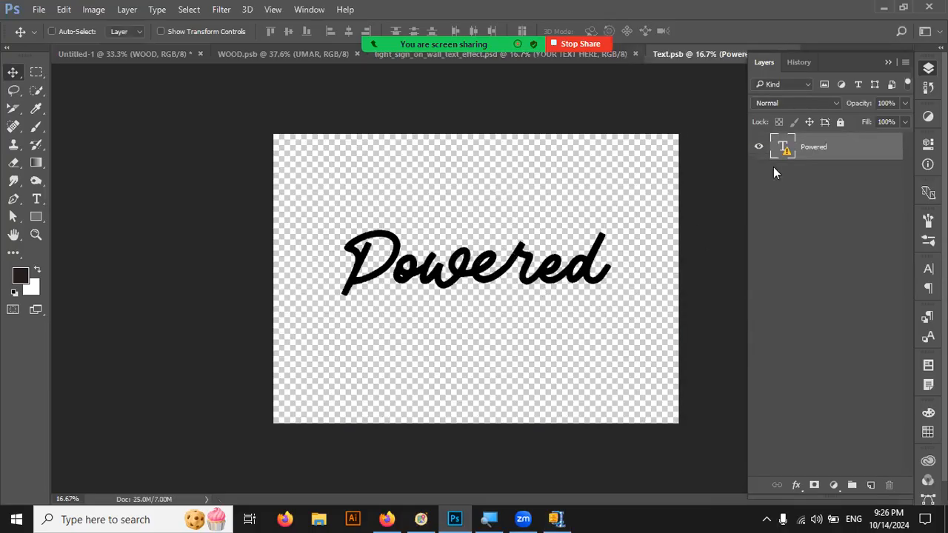
double_click(783, 147)
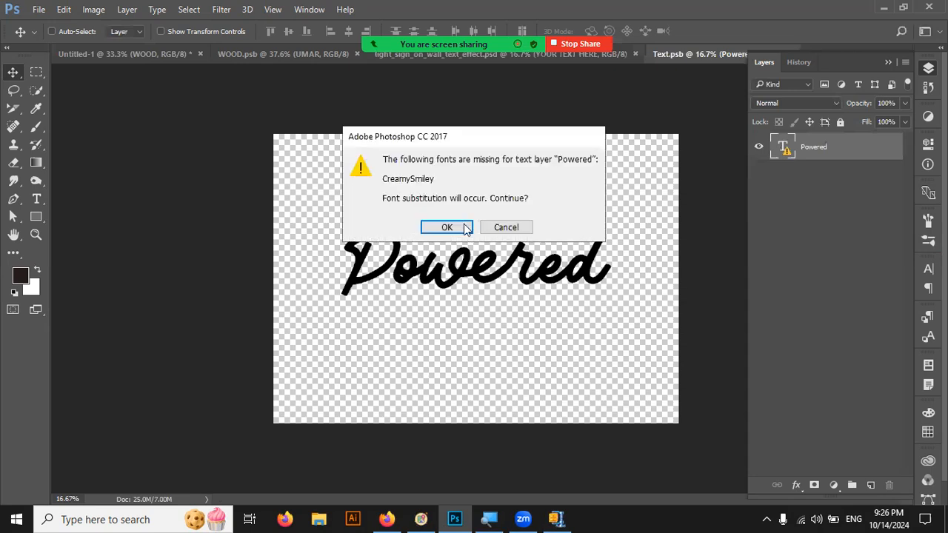
click(465, 228)
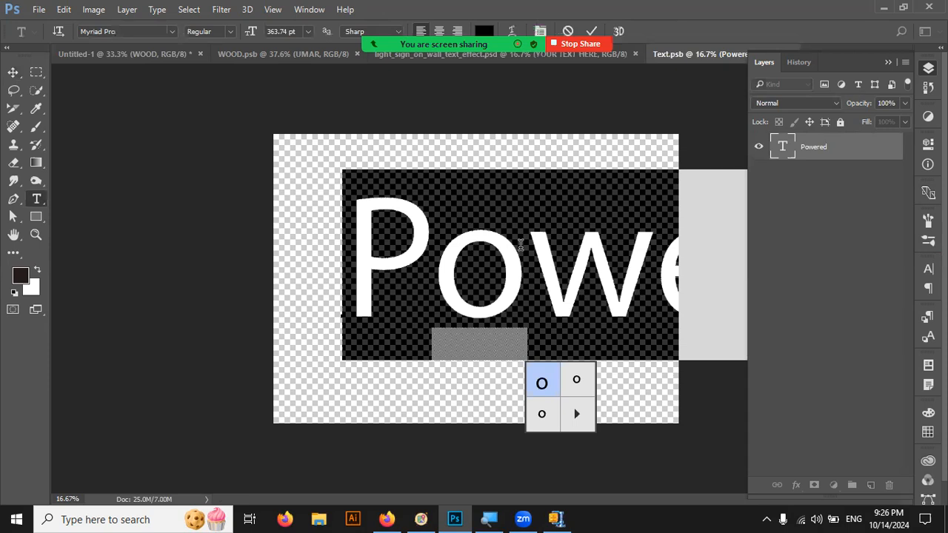
Replace the Powered text with AFIX and set its font to Playlist.
text(AFIX)
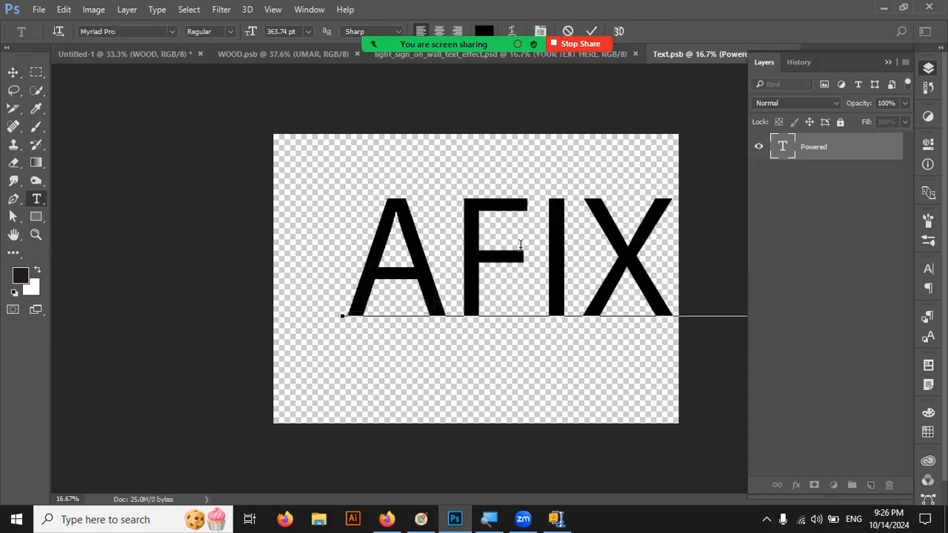
key(ctrl+a)
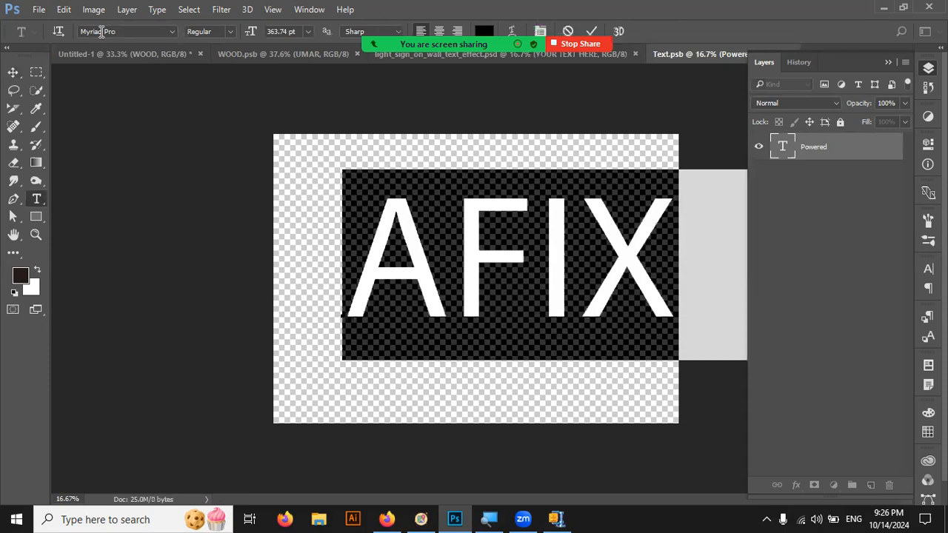
click(101, 31)
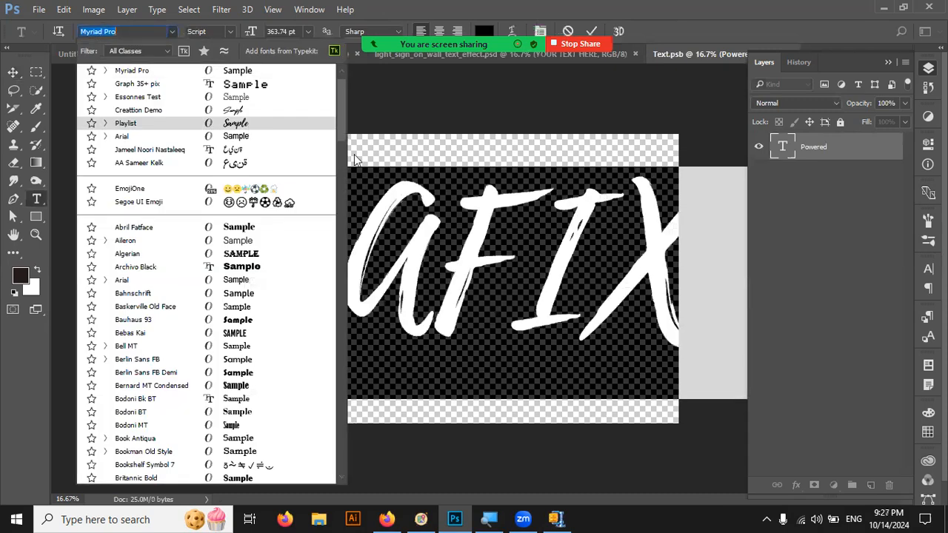
key(Return)
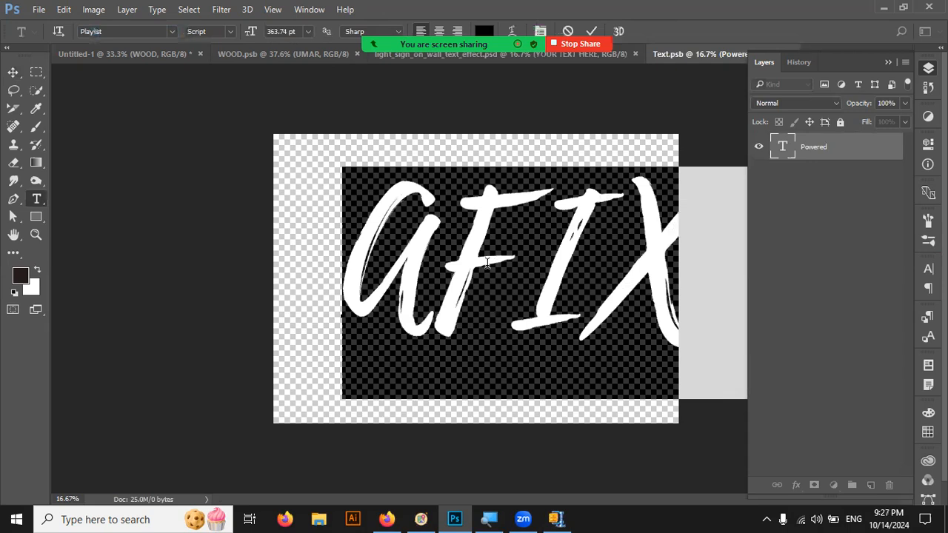
Retype the text as Grafixers and reduce its font size to 183.74 pt.
text(Graf)
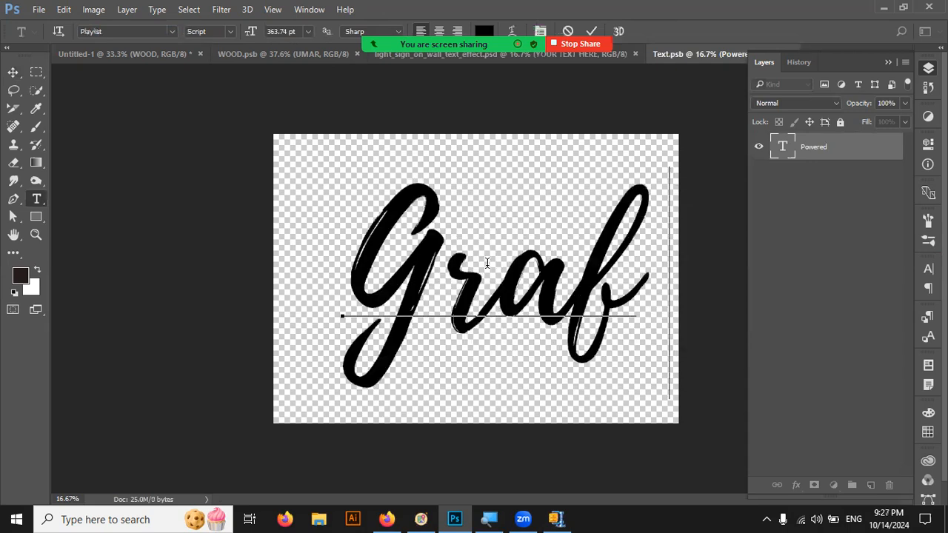
text(ix)
key(ctrl+a)
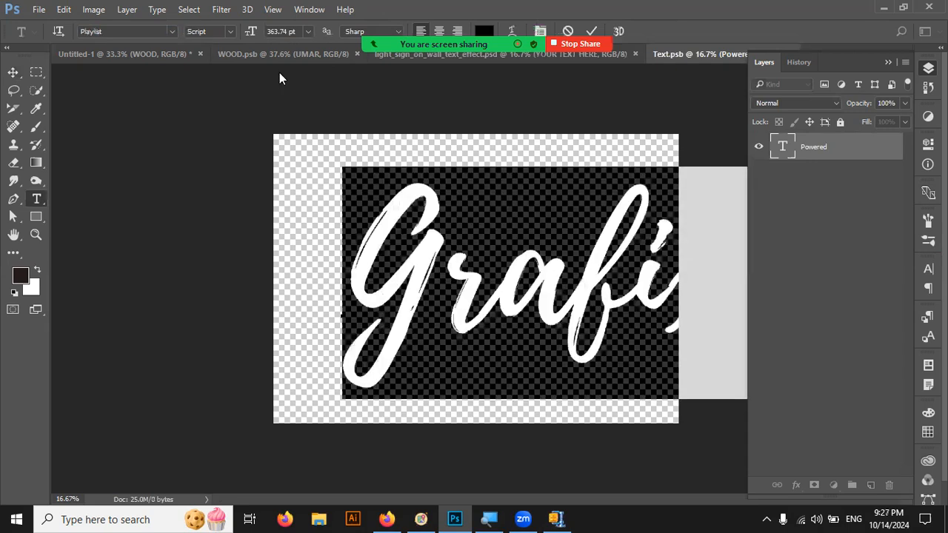
click(308, 31)
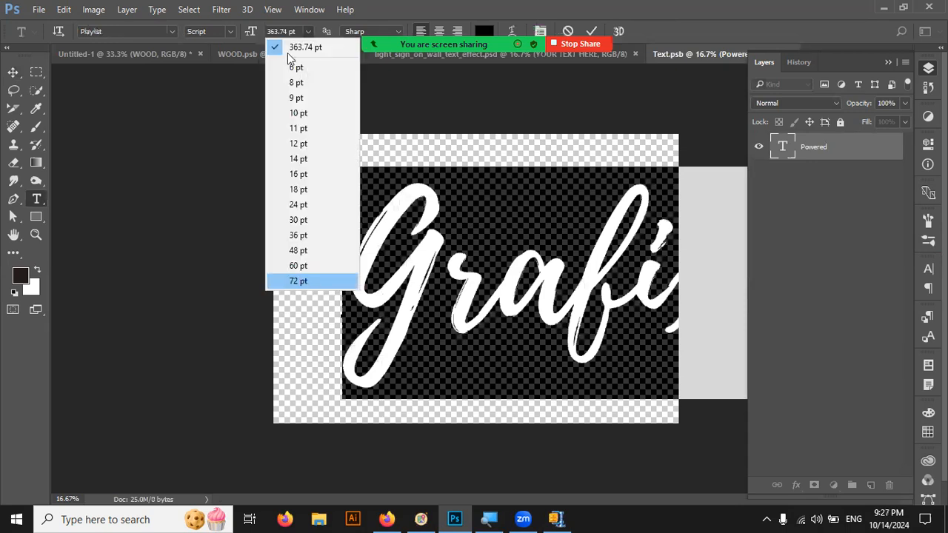
click(288, 54)
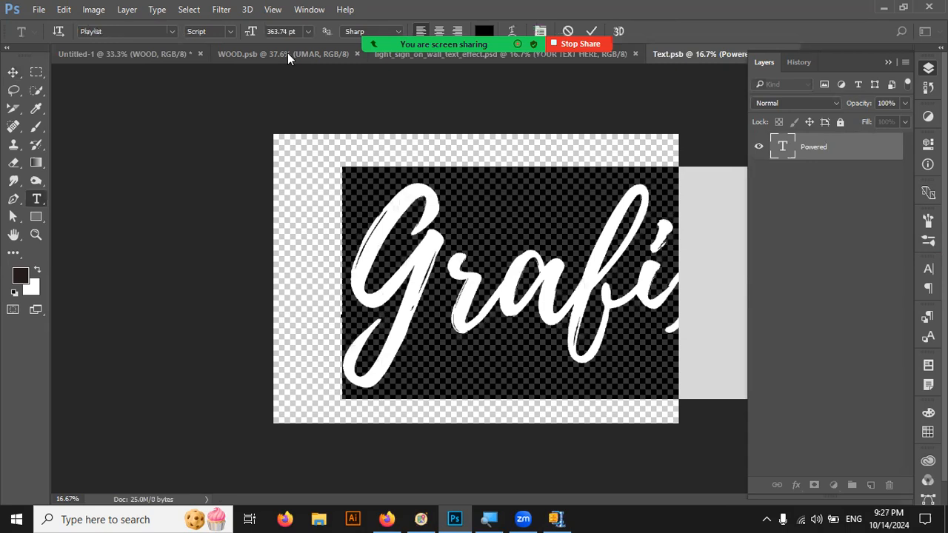
key(shift+Down)
key(shift+Down)
key(shift+Down)
key(shift+Down)
key(shift+Down)
key(shift+Down)
key(shift+Down)
key(shift+Down)
key(shift+Down)
key(shift+Down)
key(shift+Down)
key(shift+Down)
key(shift+Down)
key(shift+Down)
key(shift+Down)
key(shift+Down)
key(shift+Down)
key(shift+Down)
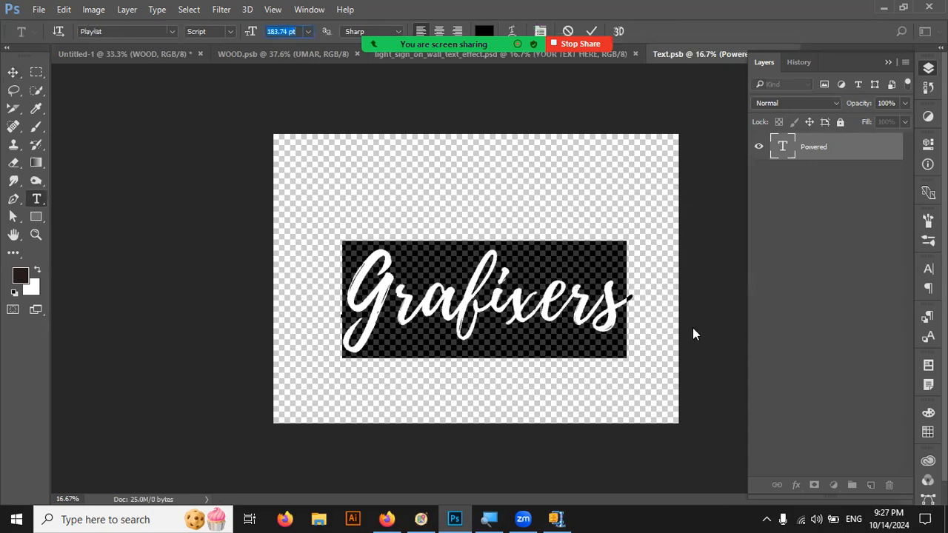
key(ctrl+Return)
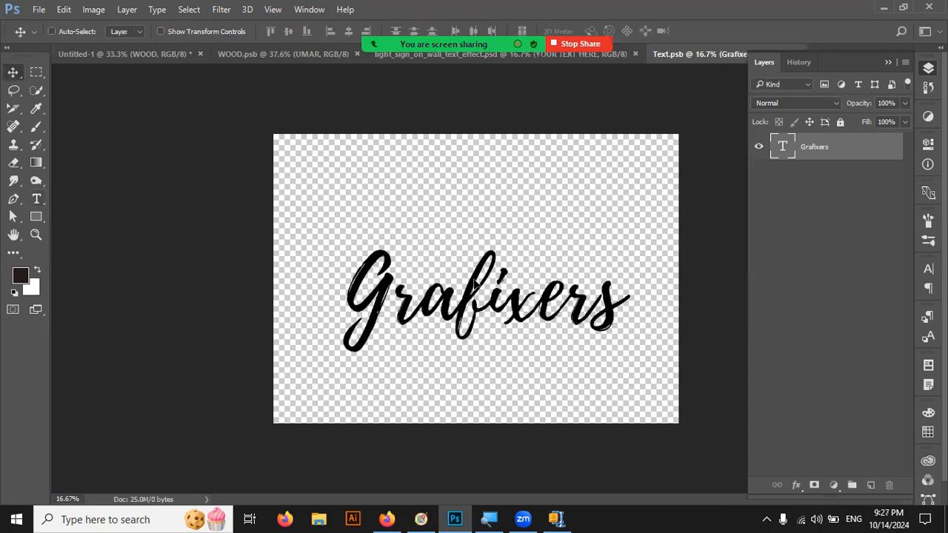
Nudge the Grafixers text up toward the canvas's vertical centre, save the smart object and return to the light sign mockup.
key(shift+Up)
key(shift+Up)
key(shift+Up)
key(shift+Up)
key(shift+Up)
key(shift+Up)
key(shift+Up)
key(shift+Up)
key(shift+Up)
key(shift+Up)
key(shift+Up)
key(shift+Up)
key(shift+Up)
key(shift+Up)
key(shift+Up)
key(shift+Up)
key(shift+Up)
key(shift+Up)
key(shift+Up)
key(shift+Up)
key(shift+Up)
key(shift+Up)
key(shift+Up)
key(shift+Up)
key(shift+Up)
key(shift+Up)
key(shift+Up)
key(shift+Up)
key(ctrl+s)
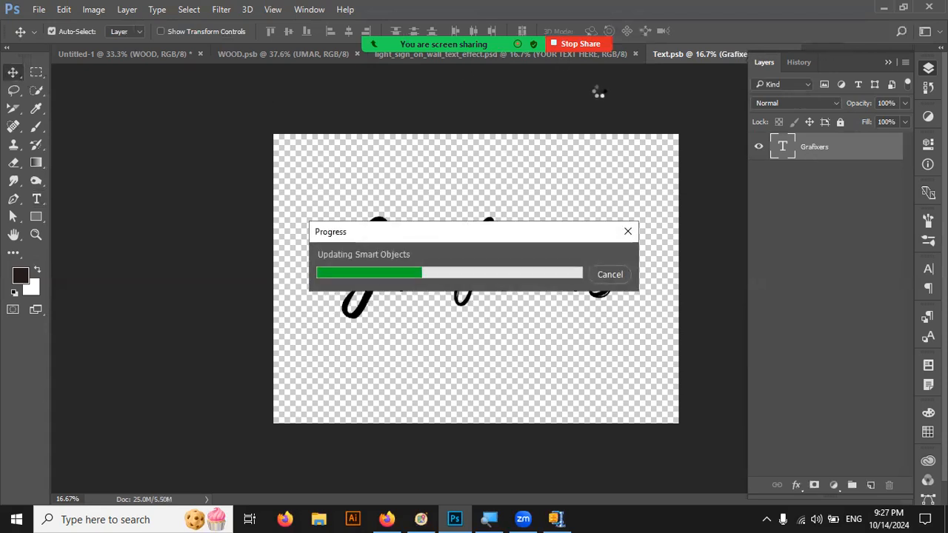
click(620, 56)
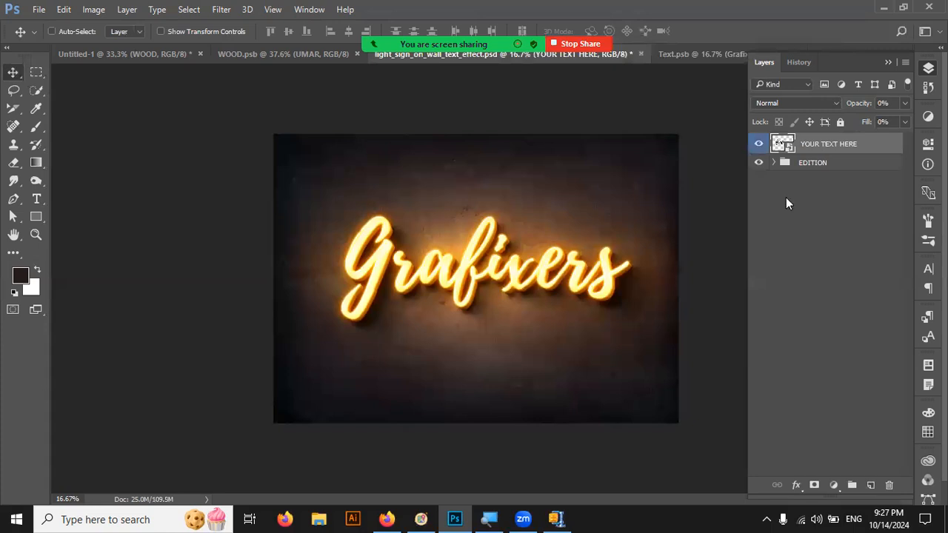
Expand the EDITION group and hide its fx group.
click(774, 162)
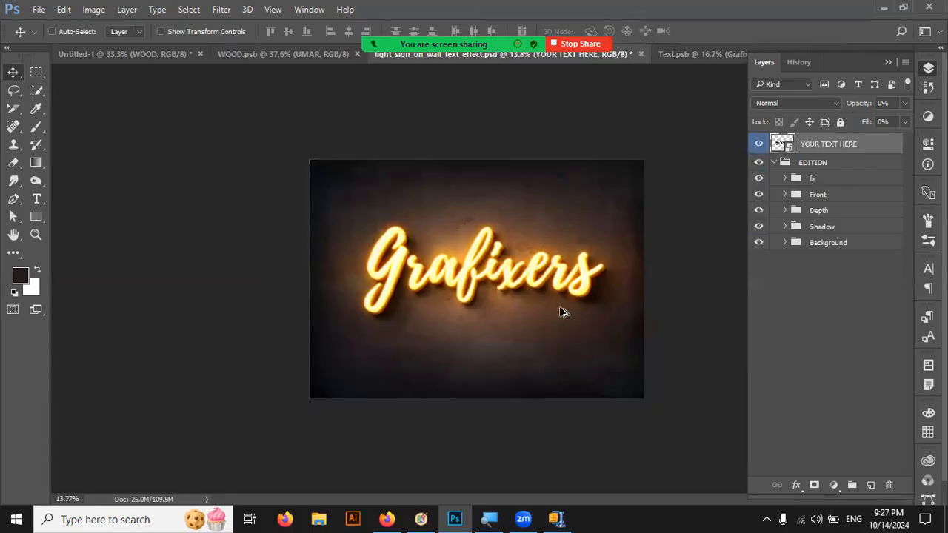
key(ctrl+0)
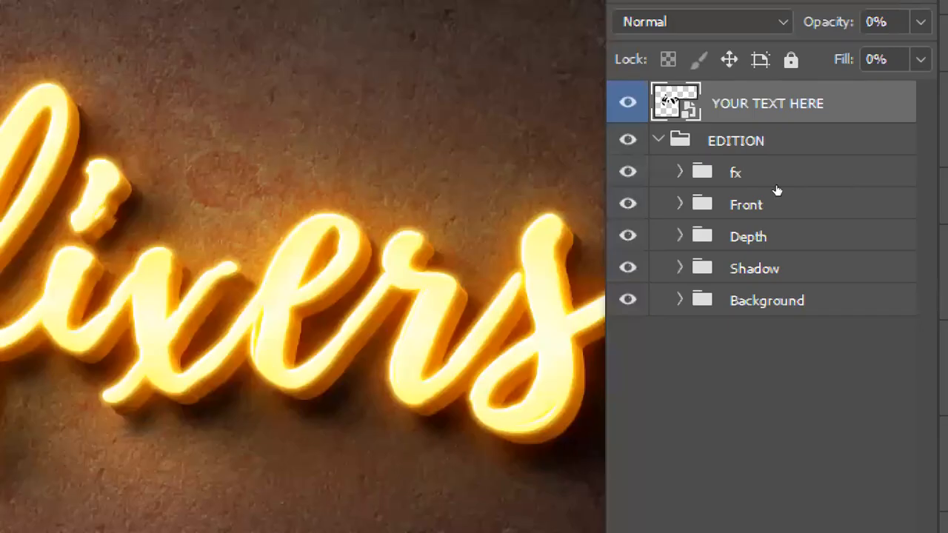
click(627, 172)
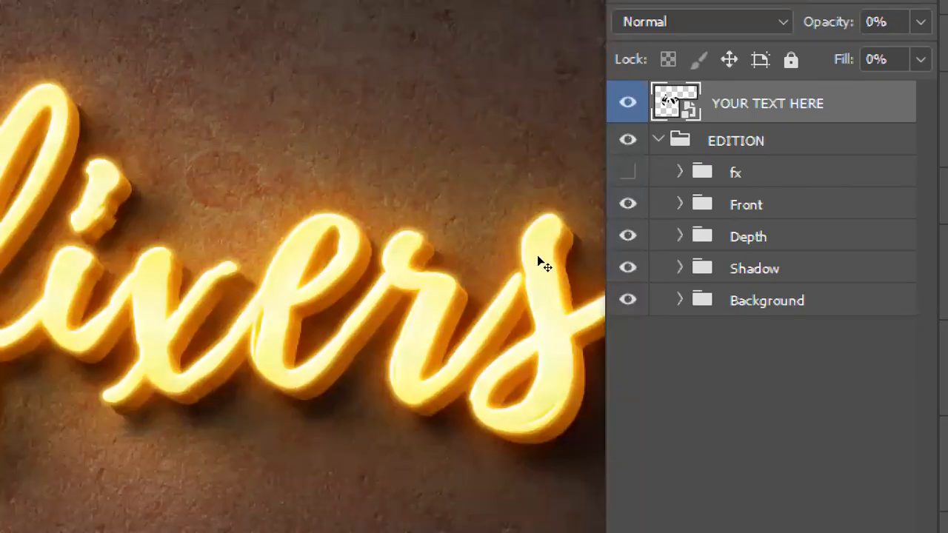
Toggle the fx group's visibility for comparison and hide the Front group of the EDITION group.
key(ctrl+z)
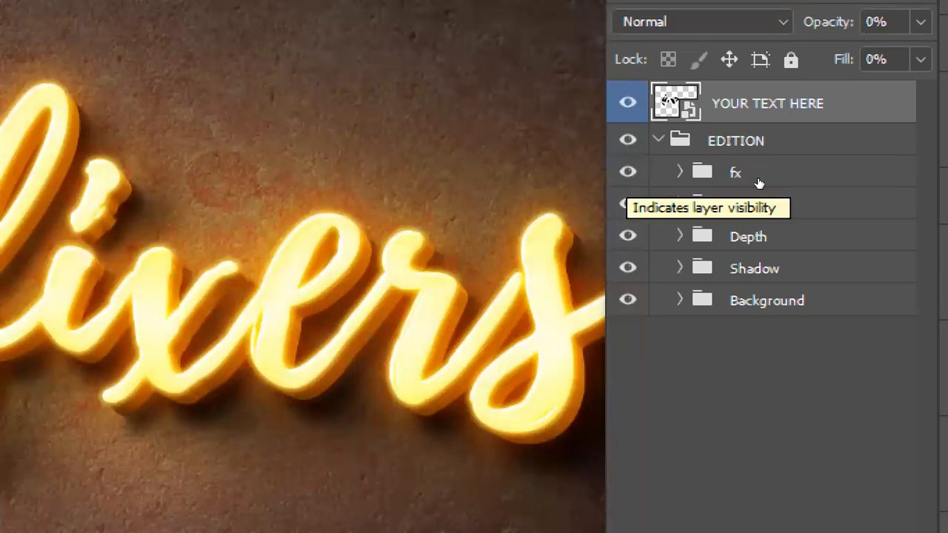
key(ctrl+z)
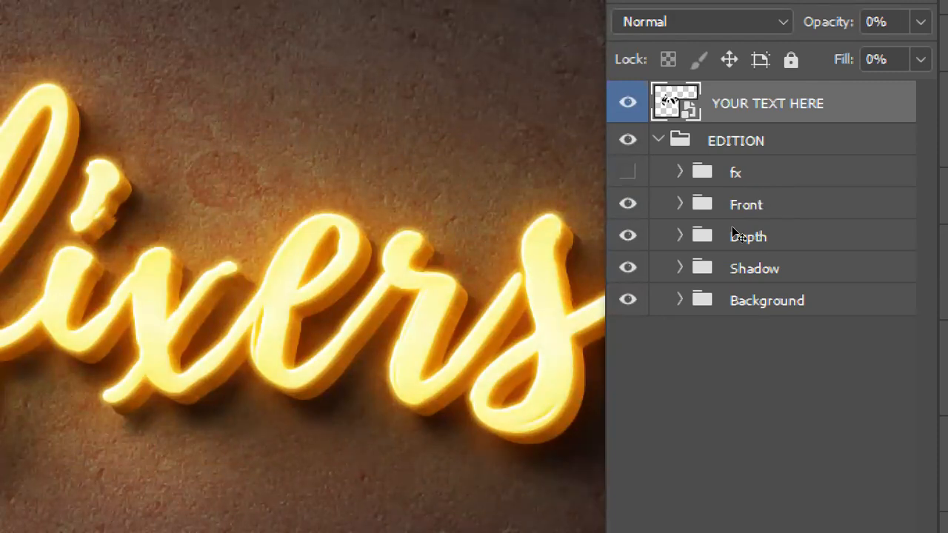
click(628, 204)
click(628, 203)
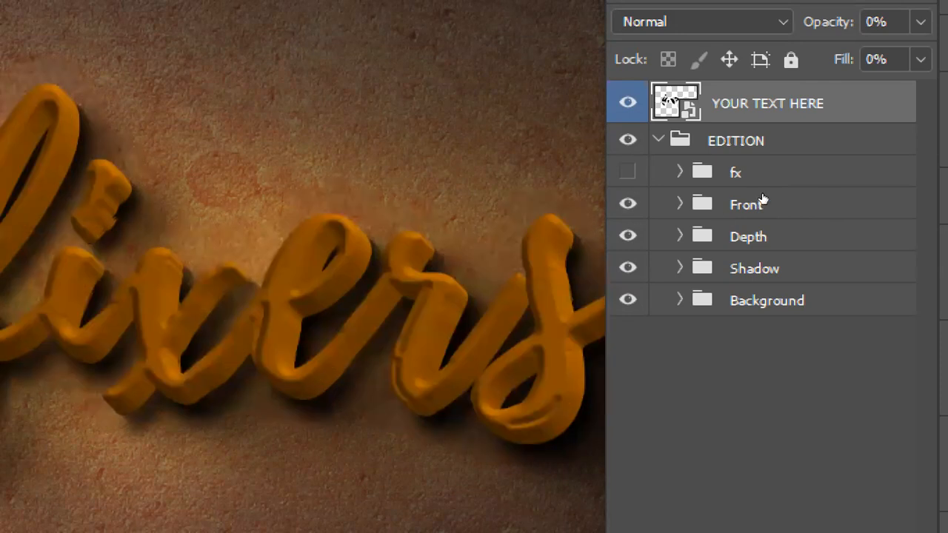
click(628, 204)
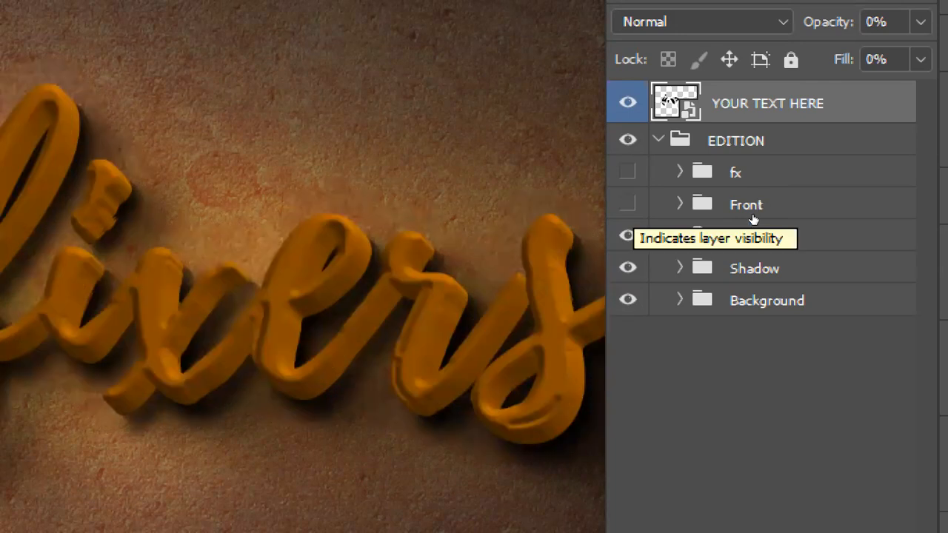
Hide the Depth, Shadow and Background groups one after another.
click(628, 236)
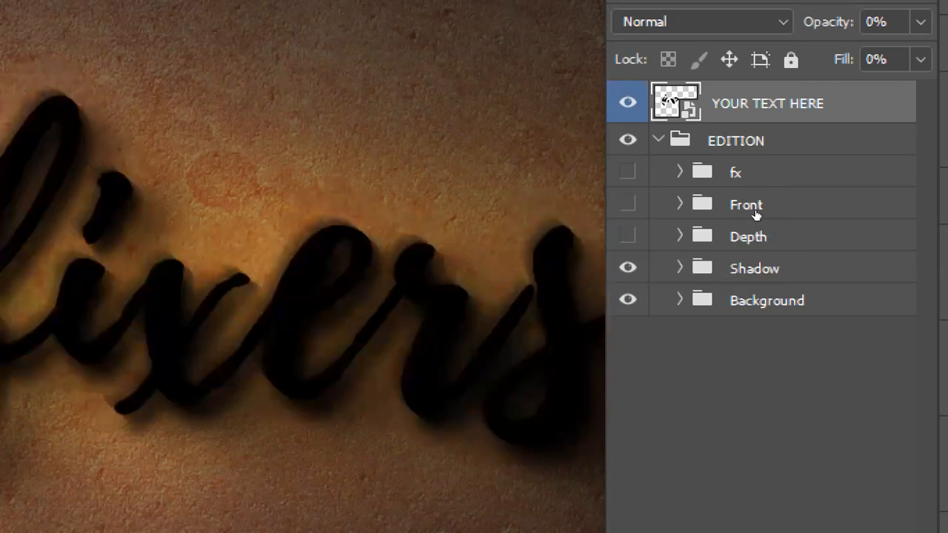
click(628, 236)
click(627, 267)
click(627, 299)
Undo the visibility changes so that every group inside EDITION is shown again.
key(ctrl+z)
key(ctrl+z)
key(ctrl+z)
key(ctrl+z)
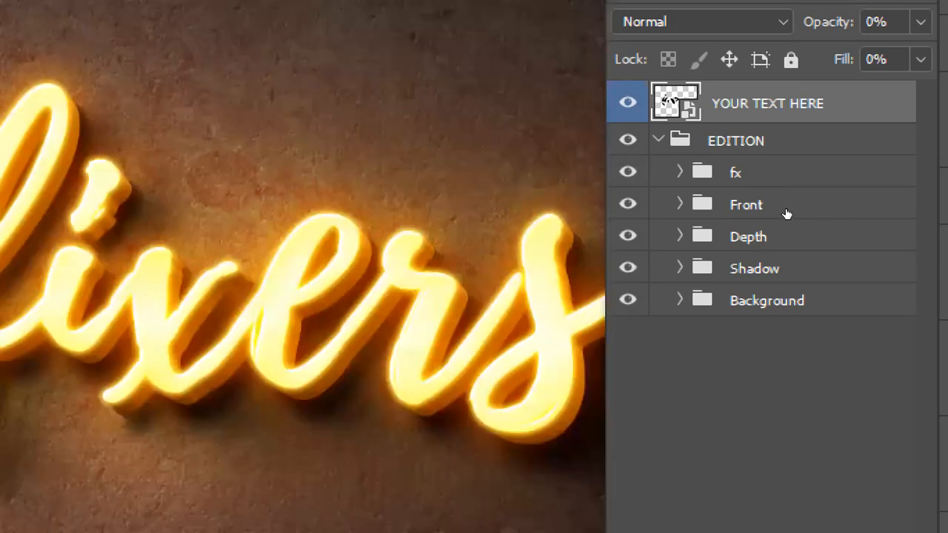
Expand the Depth group and hide its text copies one by one, from Text copia 11 up to Text copia 2.
click(680, 236)
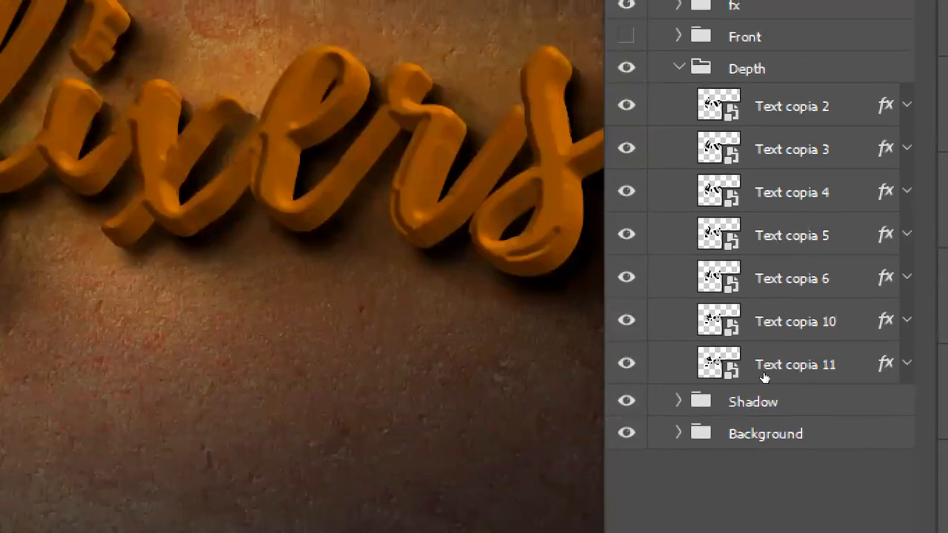
click(626, 363)
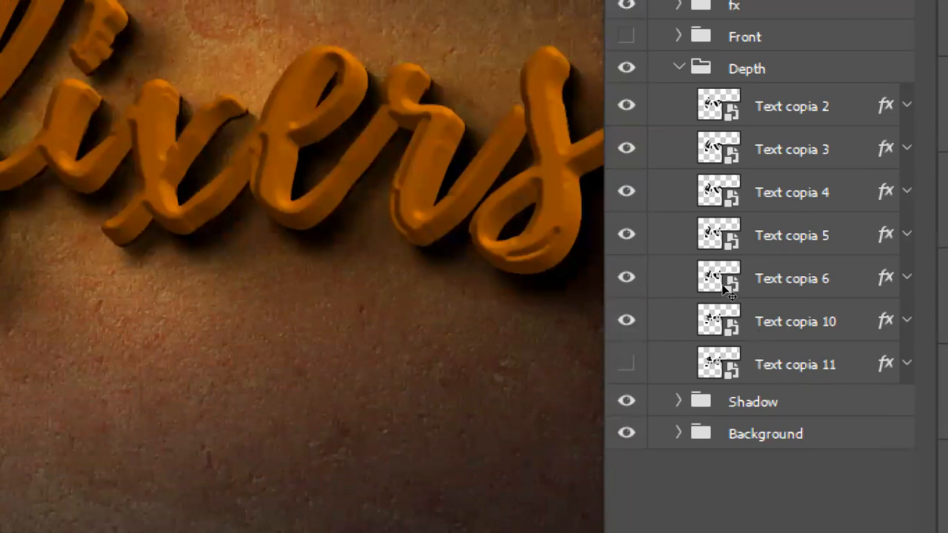
click(626, 320)
click(626, 277)
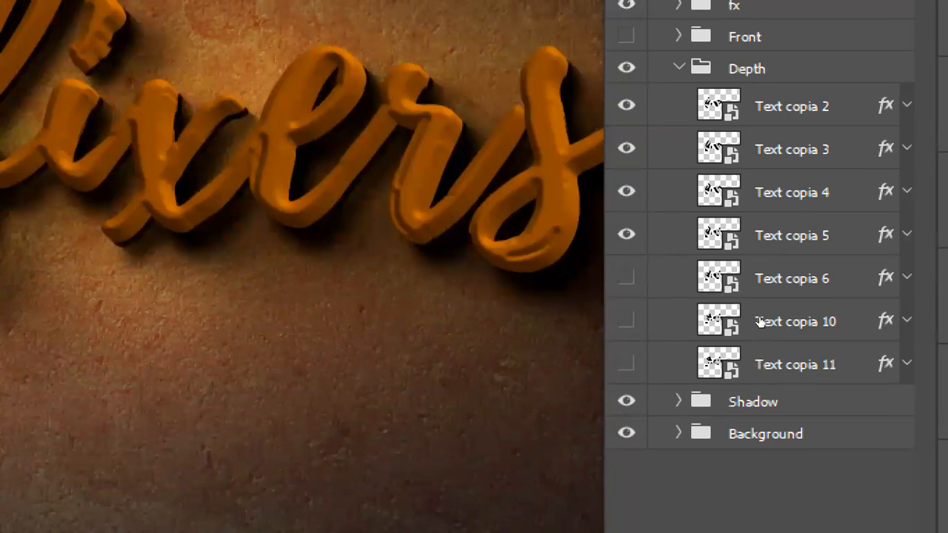
click(627, 234)
click(626, 191)
click(626, 148)
click(627, 105)
Show the Depth group's text copies again one by one, from Text copia 2 down to Text copia 11.
click(626, 105)
click(627, 148)
click(626, 191)
click(626, 234)
click(627, 277)
click(626, 320)
click(626, 363)
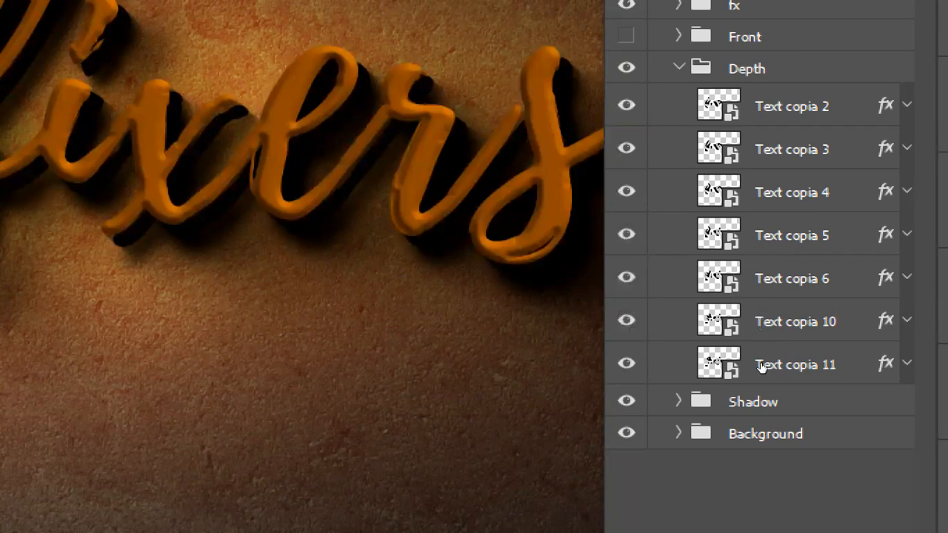
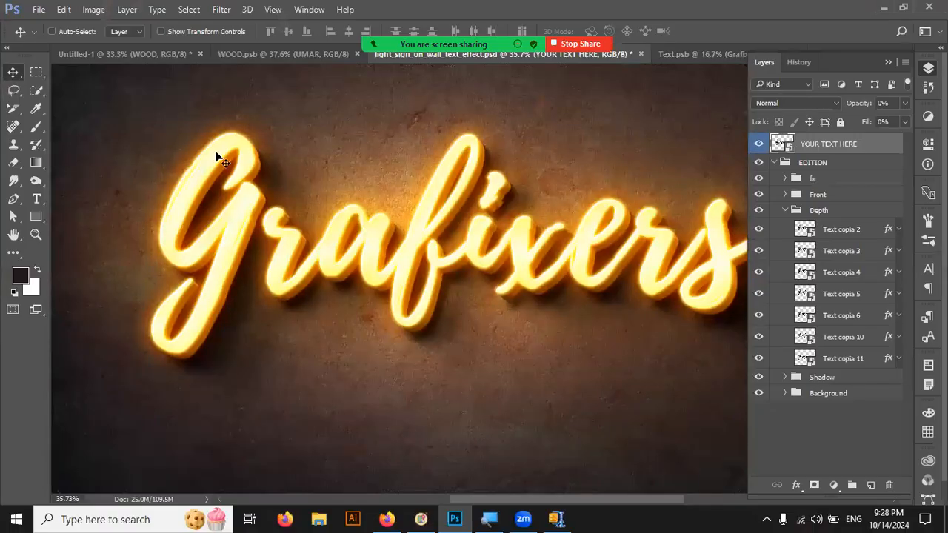
Look at the Grafixers source text in Text.psb and return to the whole light sign mockup.
click(673, 55)
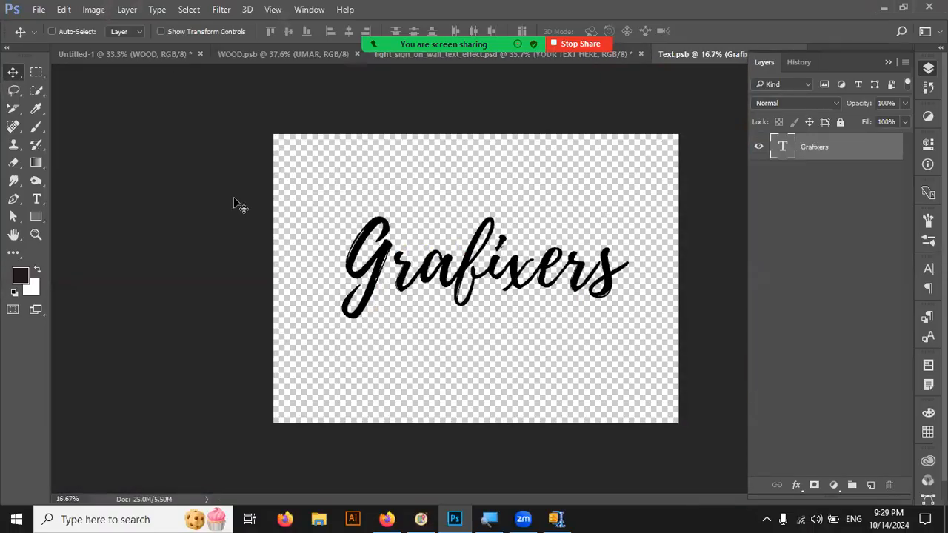
click(615, 59)
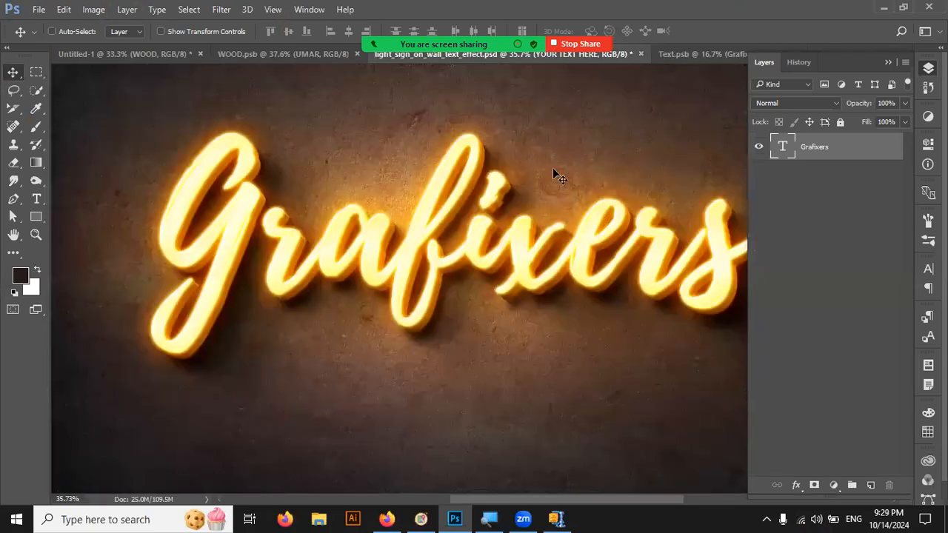
scroll(526, 265, down, 4)
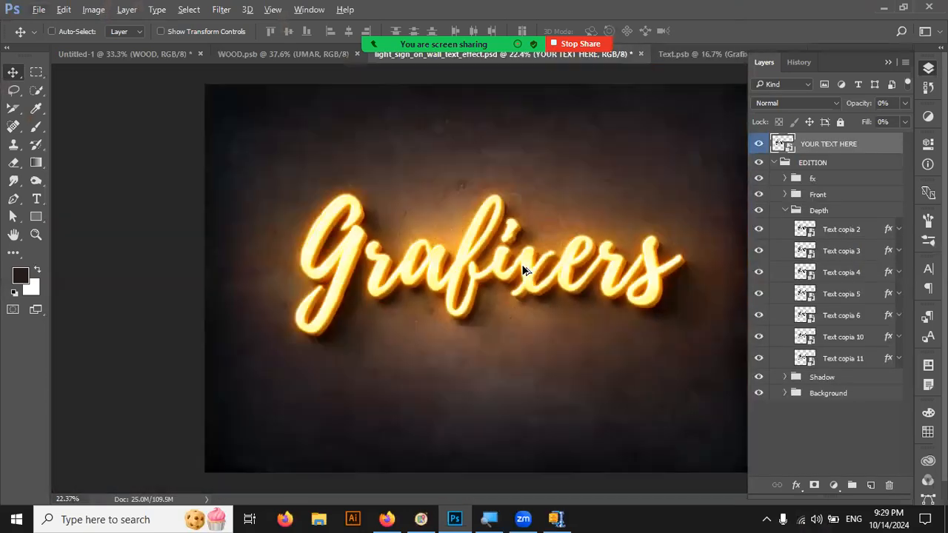
Hide the Background group and compare the lettering with and without the Shadow group.
click(759, 393)
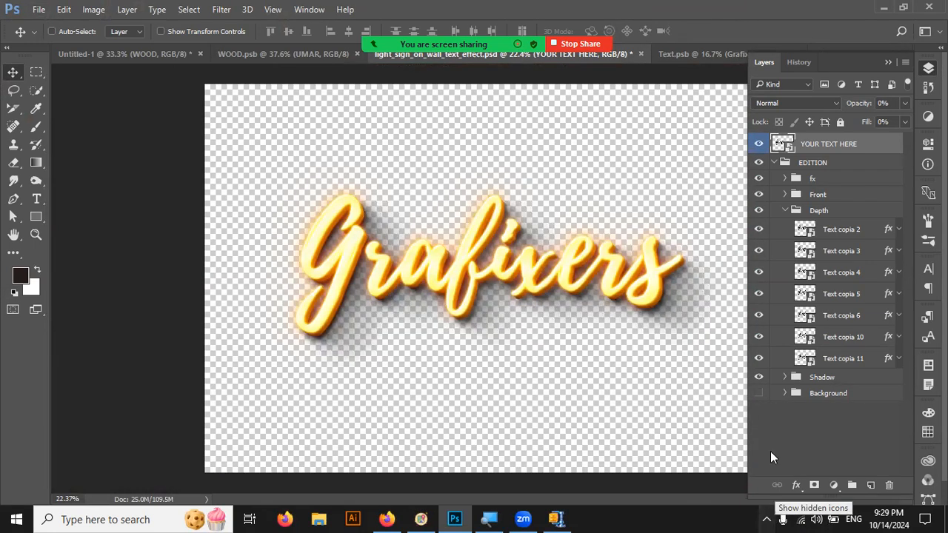
click(758, 379)
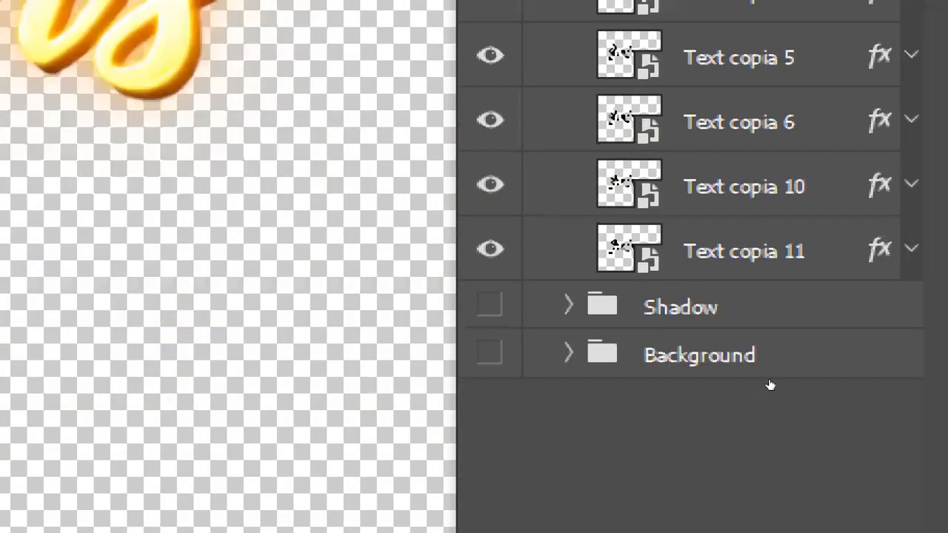
click(791, 423)
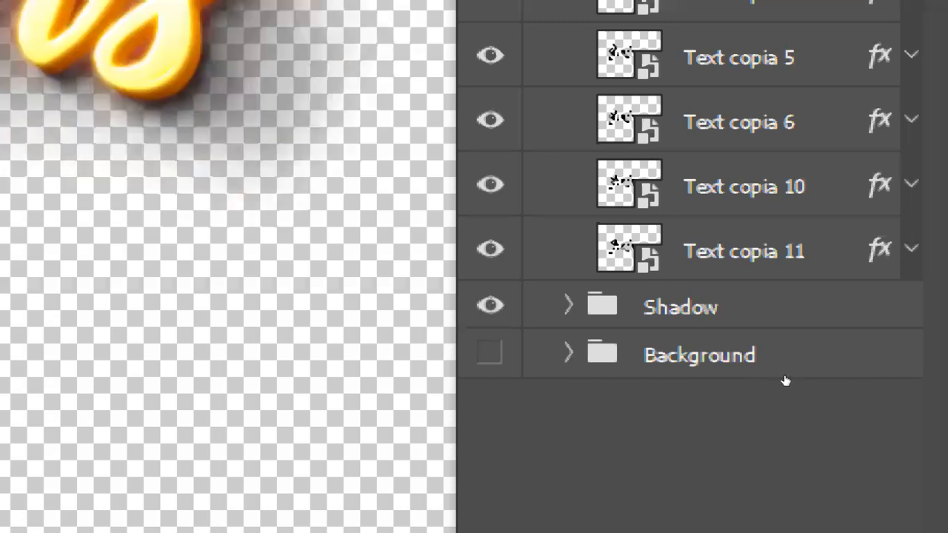
Expand the Shadow group, hide its Text copia 17 and Text copia layers, and toggle Text copia 13 off and on.
click(784, 380)
scroll(858, 440, down, 2)
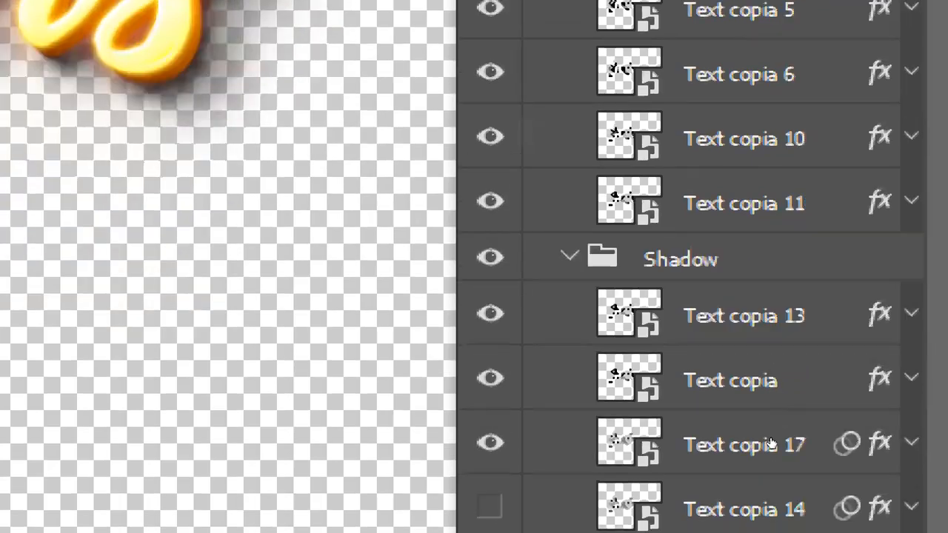
click(489, 443)
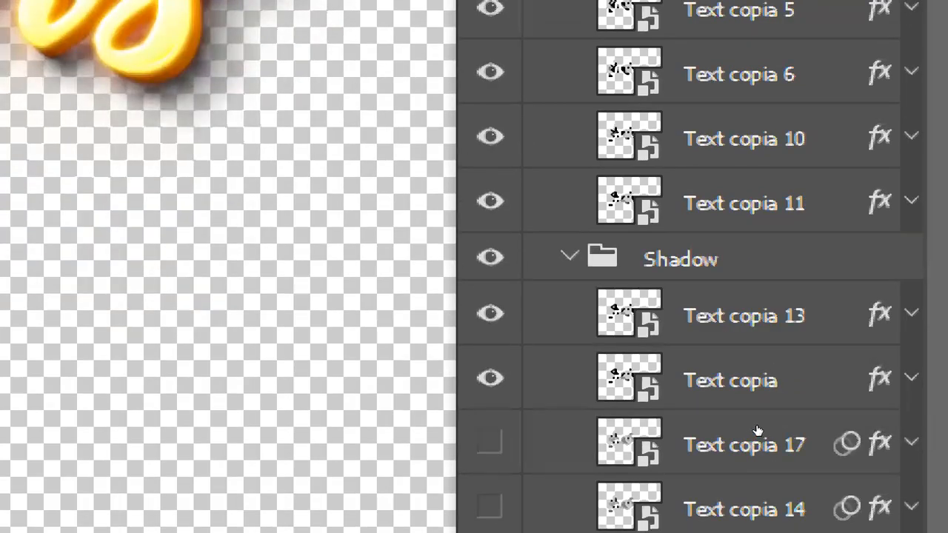
click(489, 378)
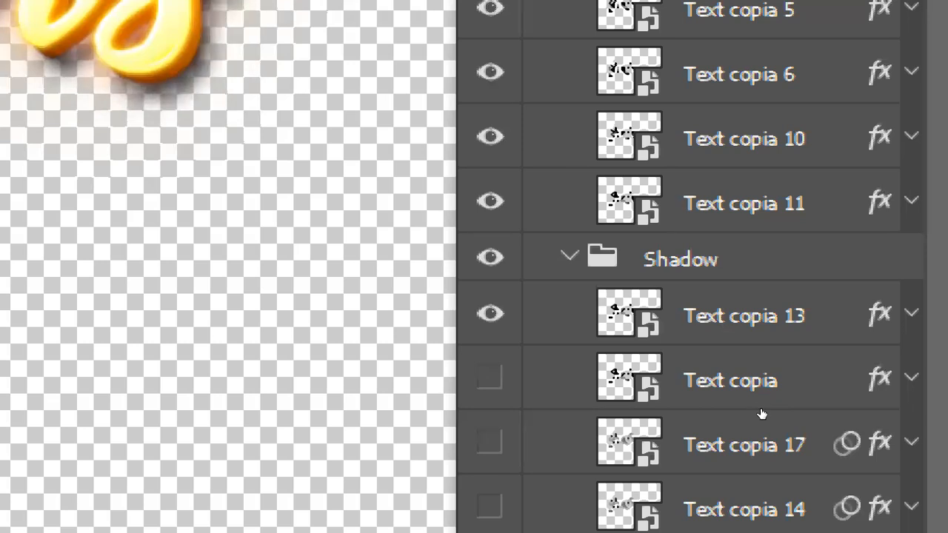
click(490, 314)
click(489, 313)
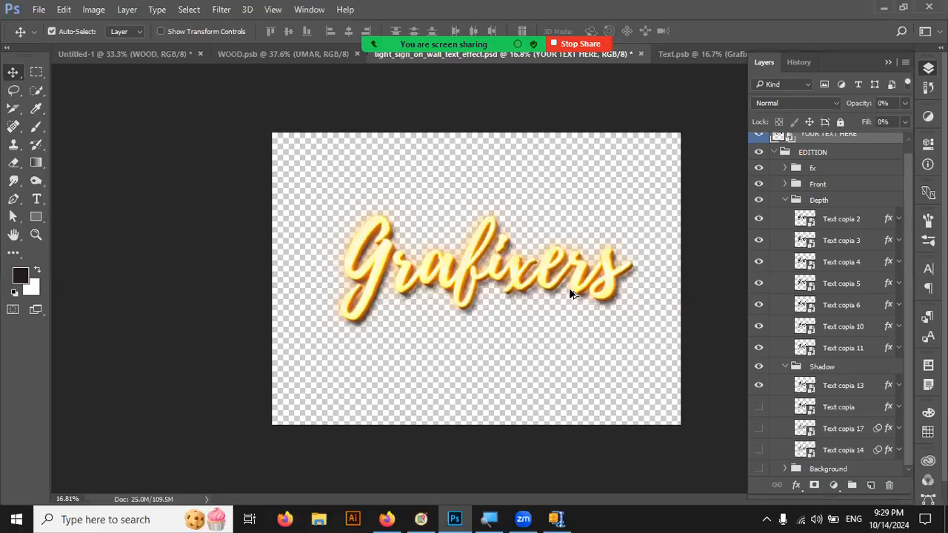
Show Text copia, Text copia 17 and Text copia 14 in the Shadow group, and hide Text copia 17 and Text copia 14 again.
scroll(638, 306, up, 3)
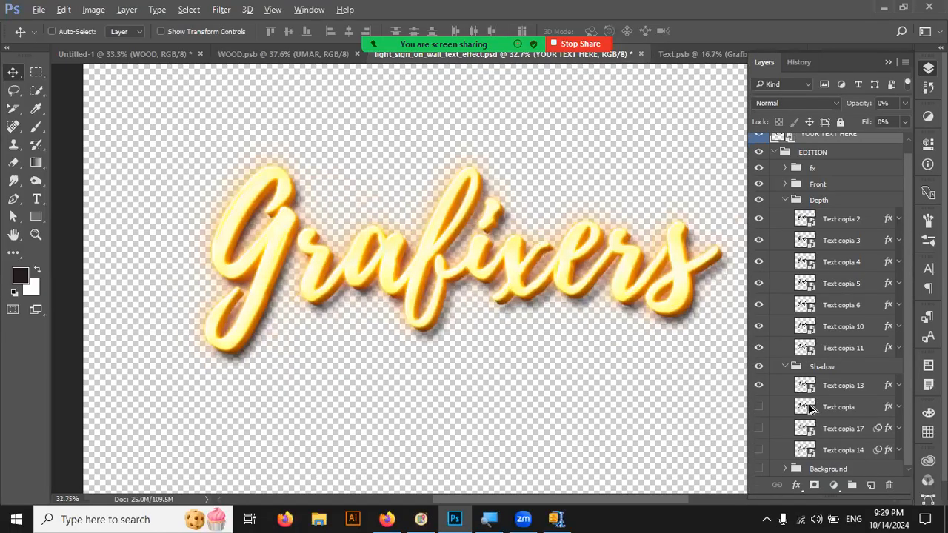
drag(758, 407, 759, 452)
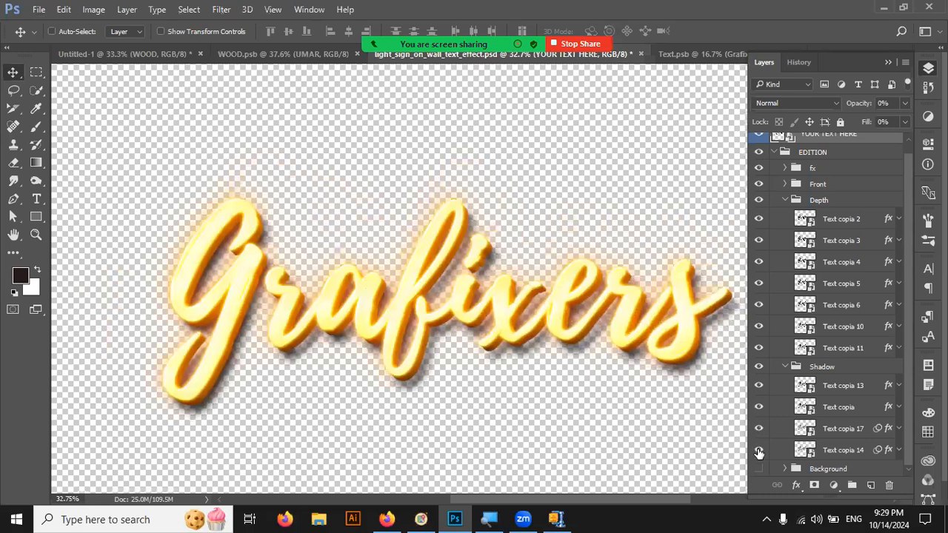
mouse_move(758, 451)
mouse_down()
mouse_move(758, 412)
mouse_move(759, 439)
mouse_up()
click(758, 430)
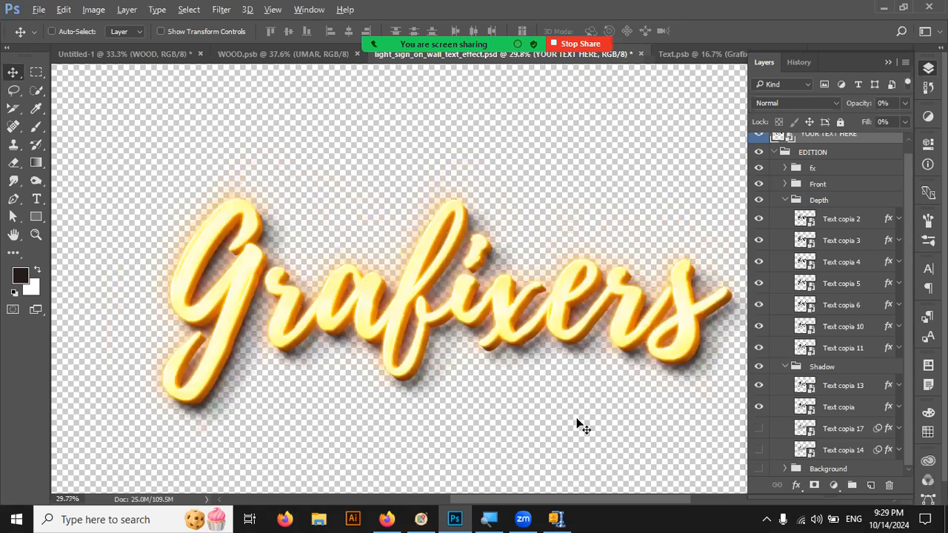
scroll(577, 424, down, 2)
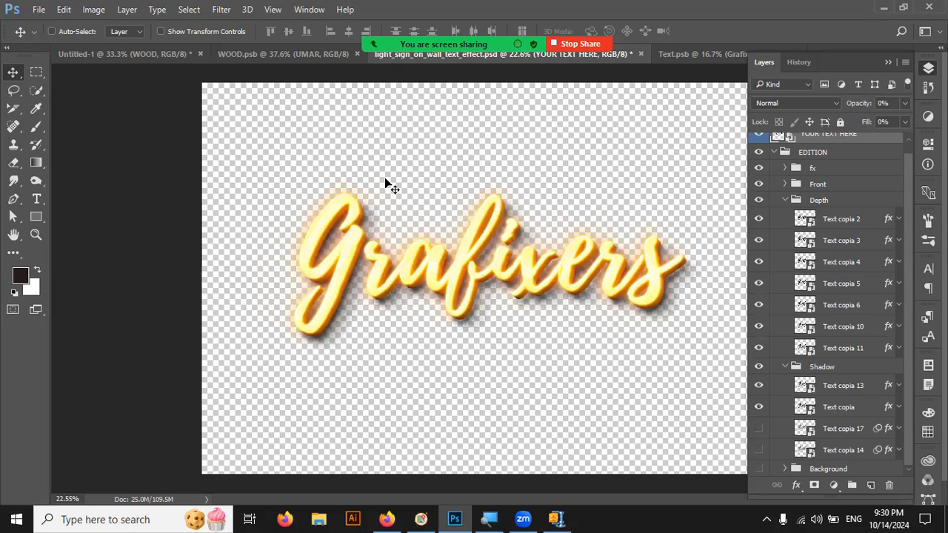
View the light-sign archive in WinZip, switch to Firefox and reload the Freepik golden 3D text effect page.
click(548, 519)
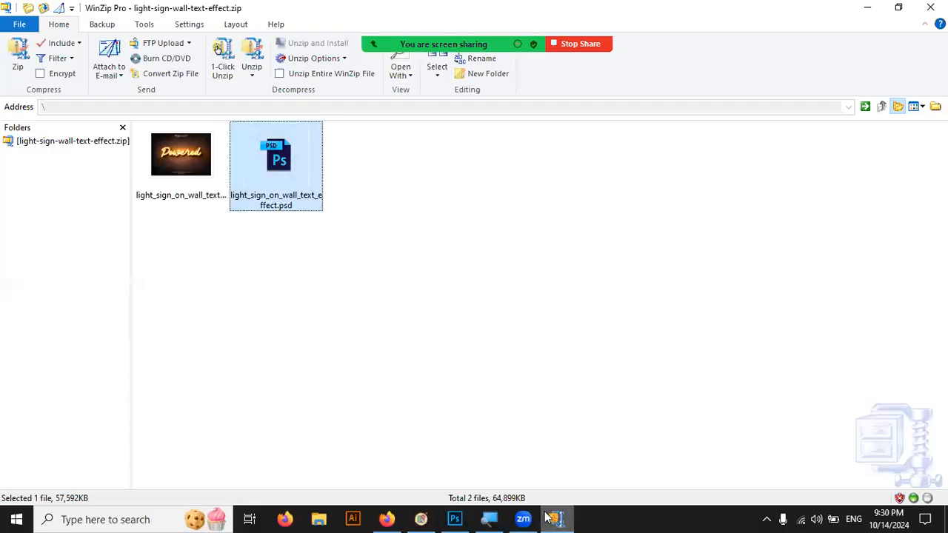
click(388, 518)
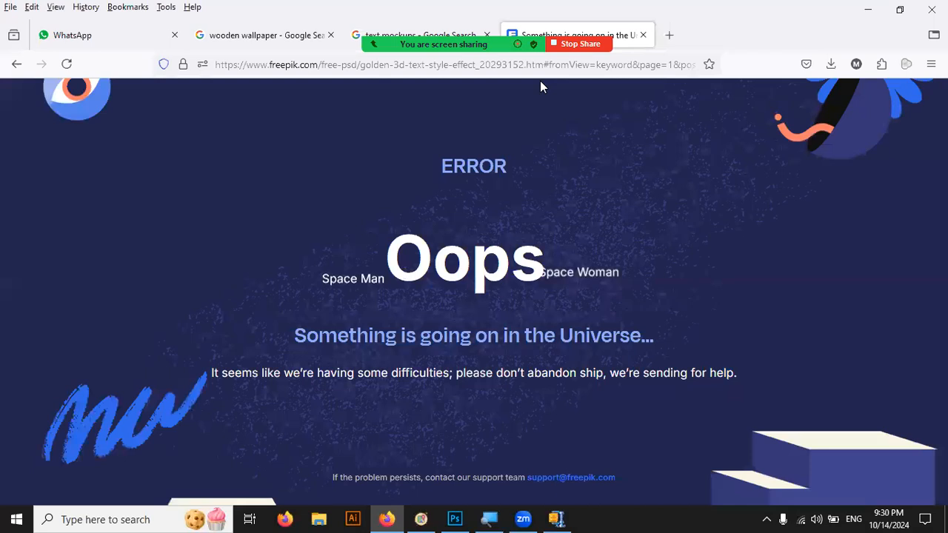
click(66, 64)
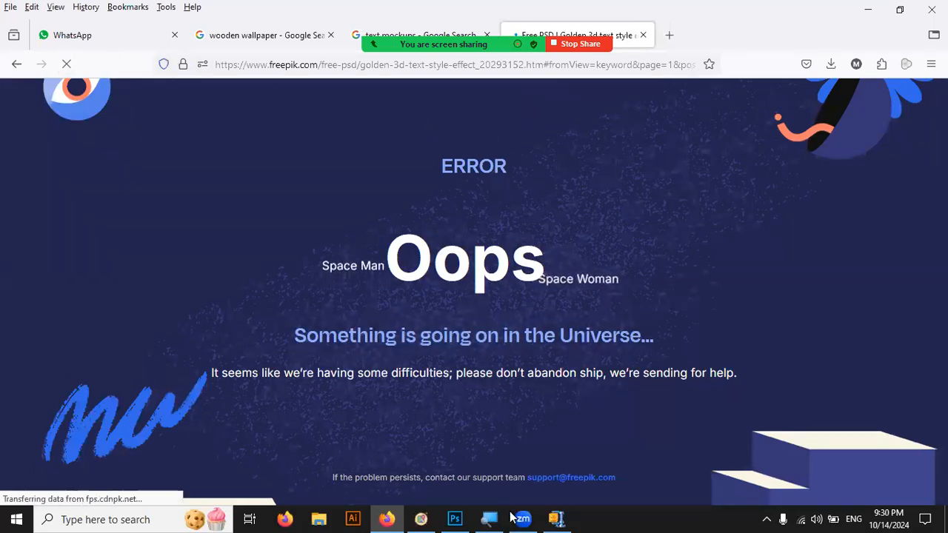
Switch back to Photoshop, collapse the Depth group and expand the fx and Front groups.
click(455, 519)
click(787, 202)
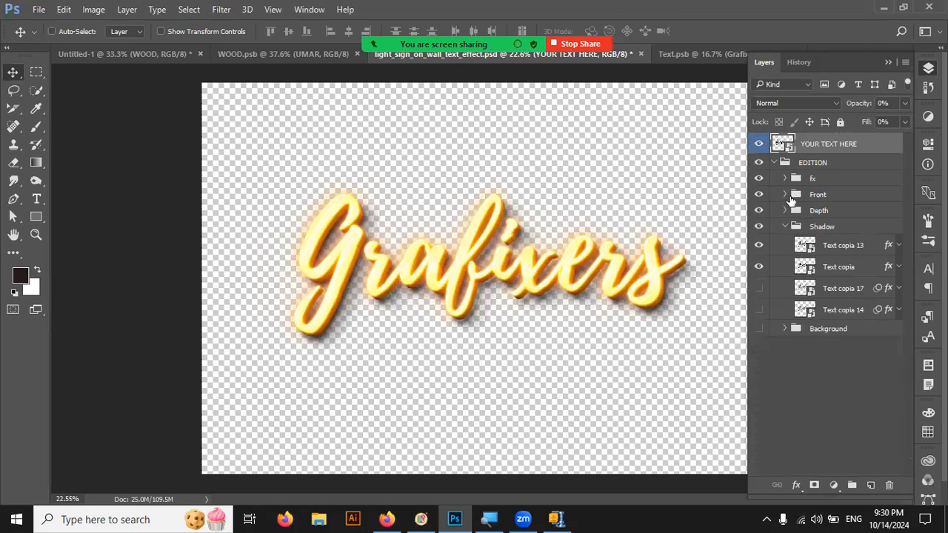
click(784, 178)
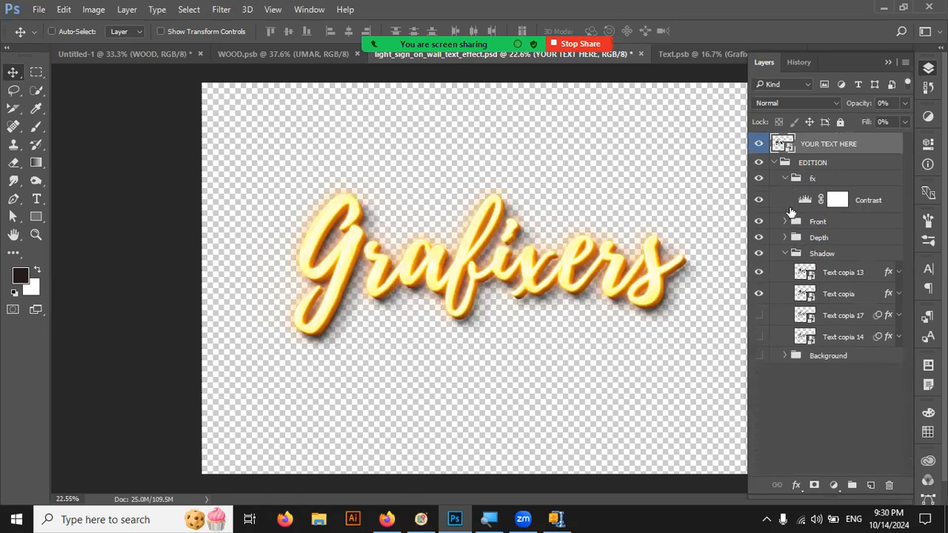
click(791, 220)
click(785, 222)
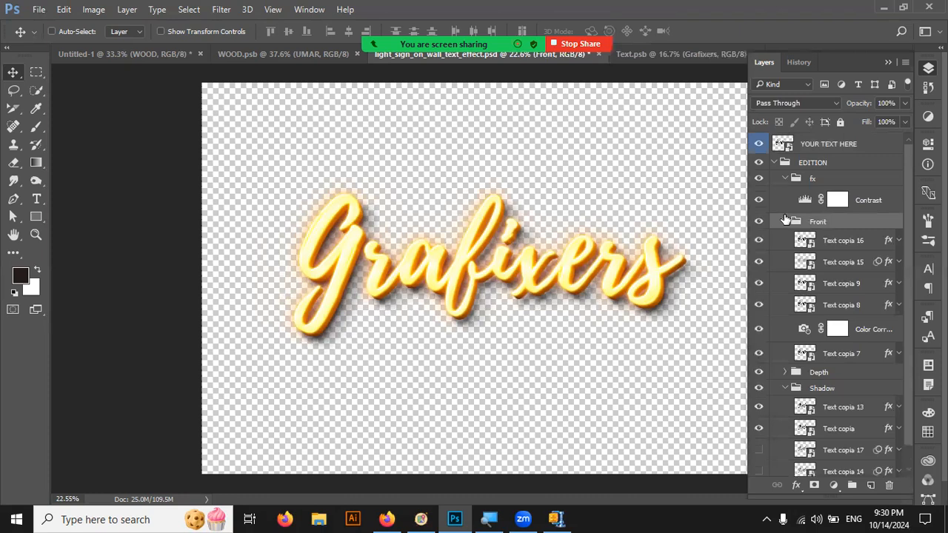
Expand the effects of Text copia 16 and Text copia 15 and hide the Front group to inspect the depth lettering.
click(899, 240)
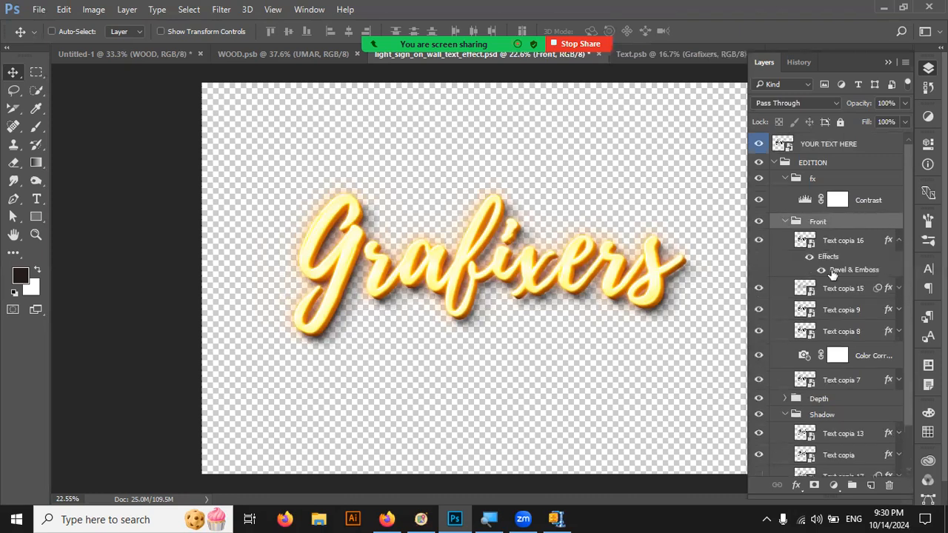
click(899, 288)
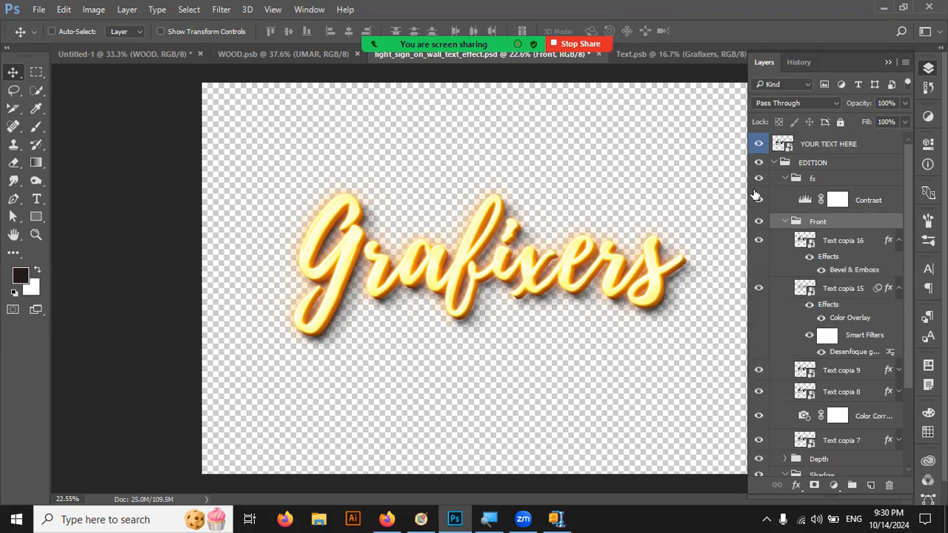
click(758, 221)
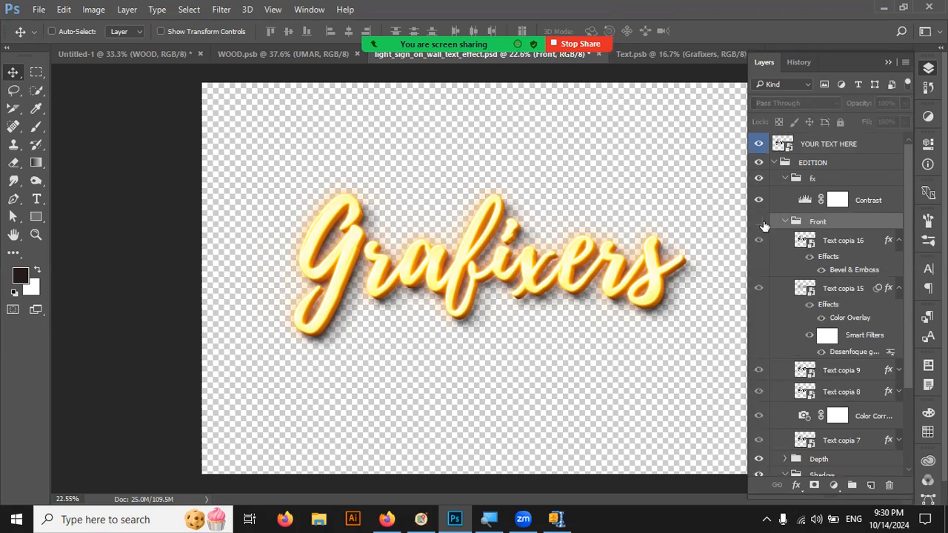
scroll(669, 279, up, 5)
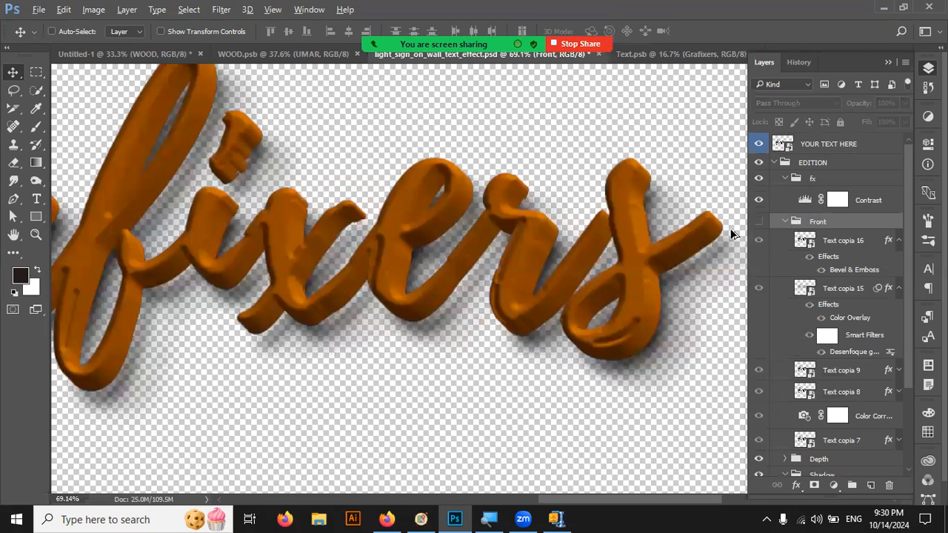
Show the Front group and hide its Text copia 16, 15, 9, 8, color correction and Text copia 7 layers to inspect each one's contribution.
click(758, 222)
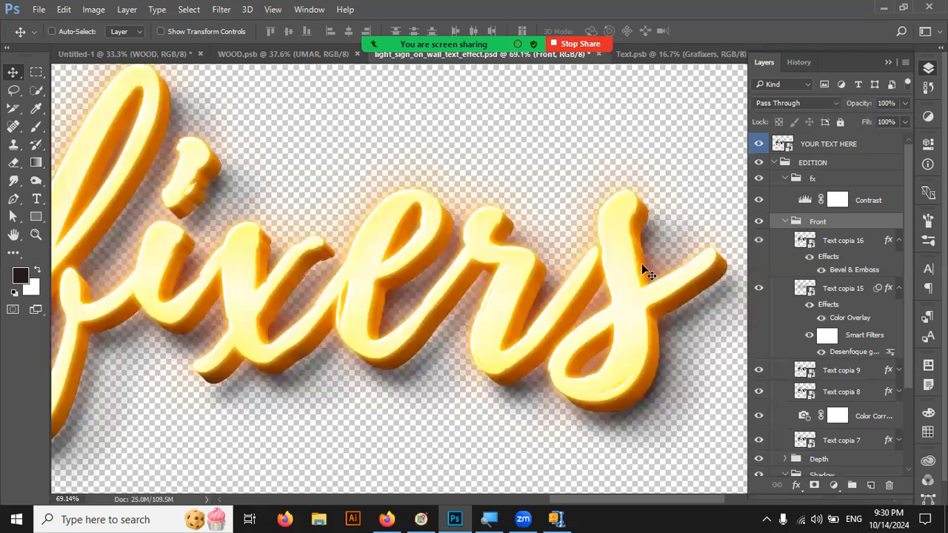
click(757, 289)
click(758, 369)
click(759, 395)
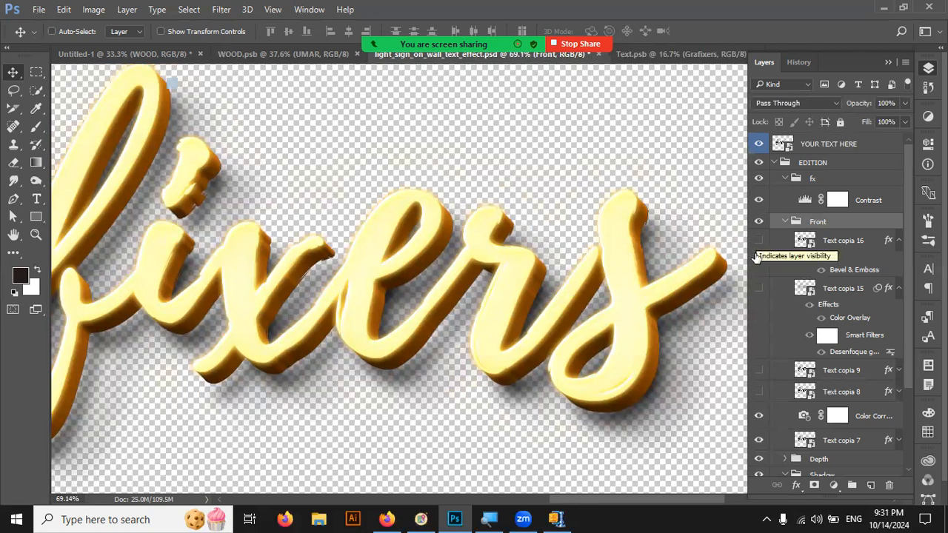
click(758, 415)
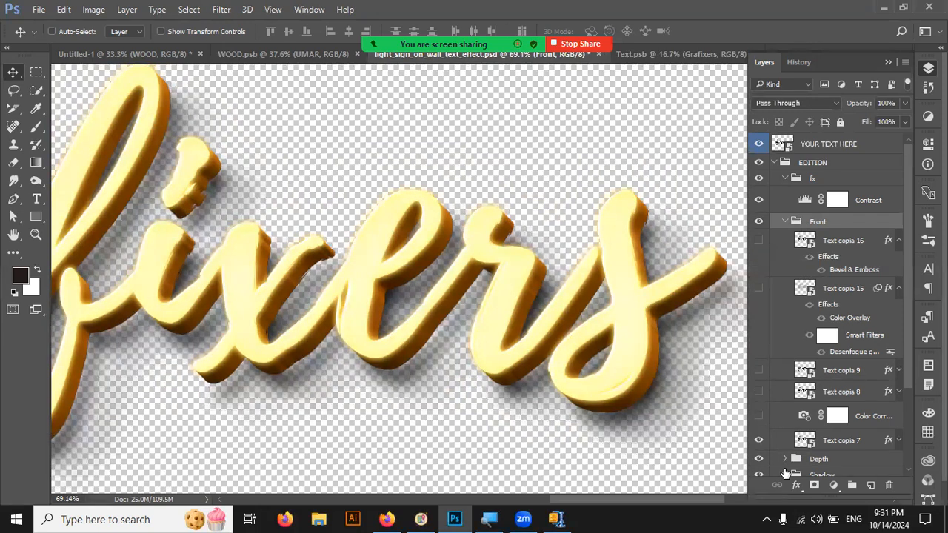
click(758, 440)
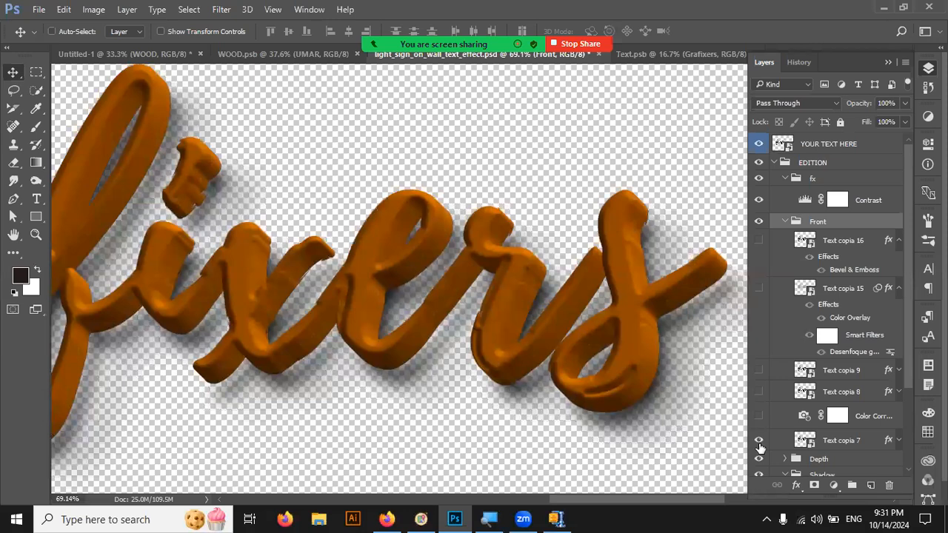
click(758, 440)
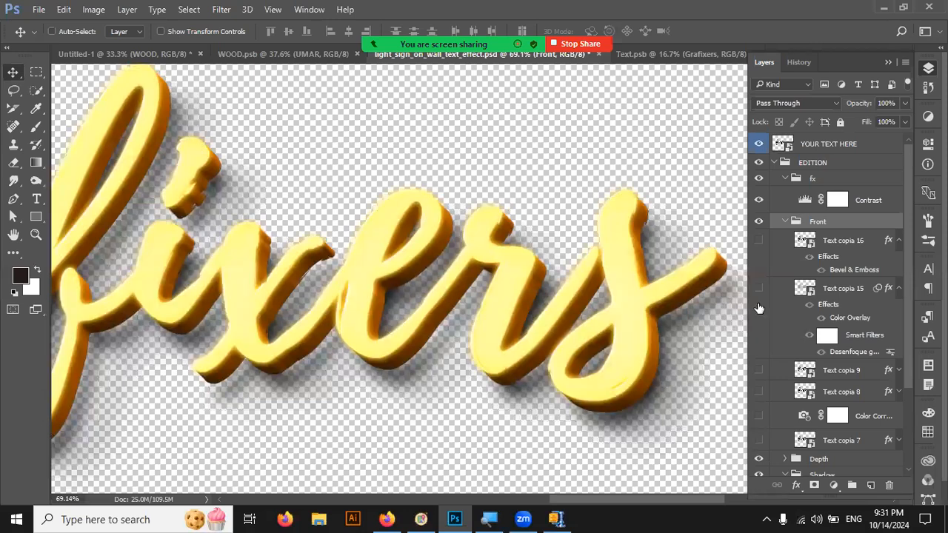
Toggle Text copia 16 and Text copia 15 to compare their effects, and show all the Front group's layers again.
click(759, 242)
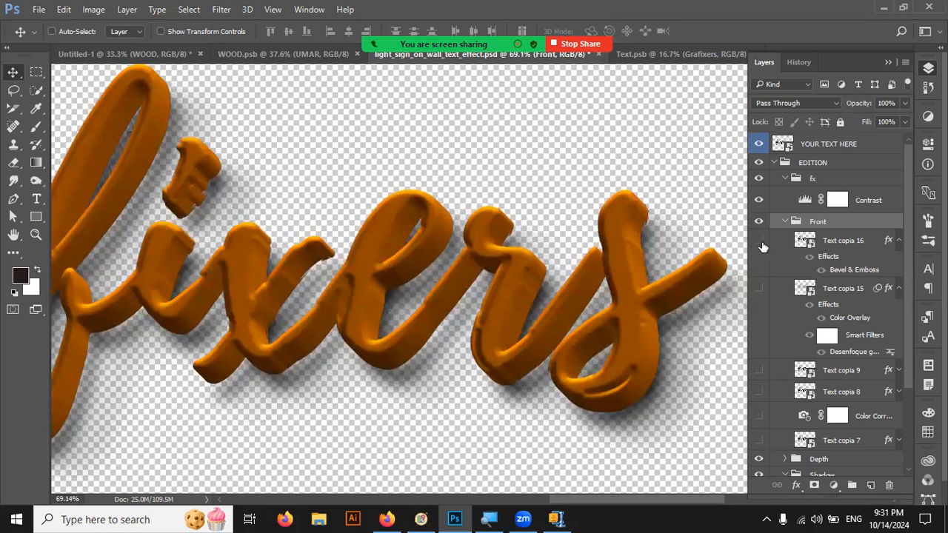
click(758, 241)
click(758, 243)
click(758, 288)
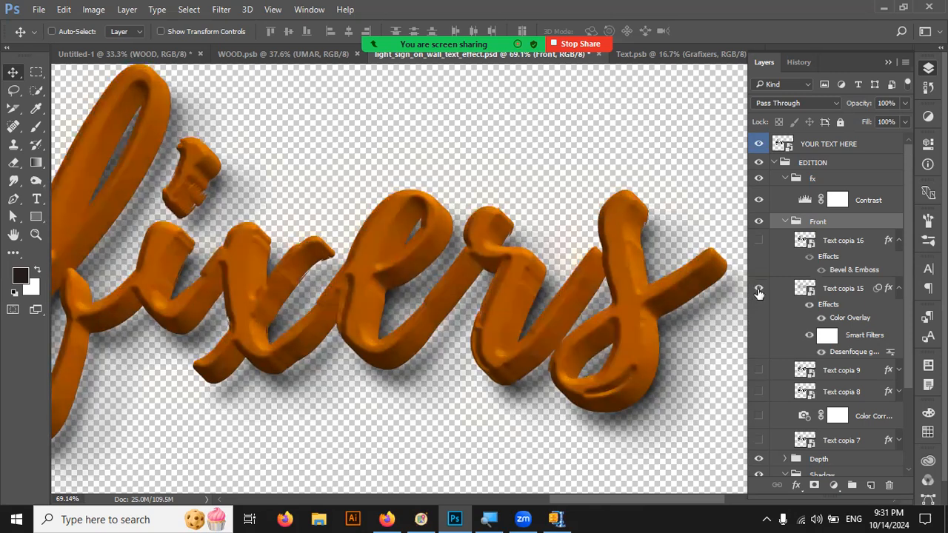
click(758, 290)
click(757, 289)
click(758, 370)
drag(758, 436, 759, 443)
Collapse the Front, fx and Shadow groups and show the Background group.
click(785, 222)
click(786, 180)
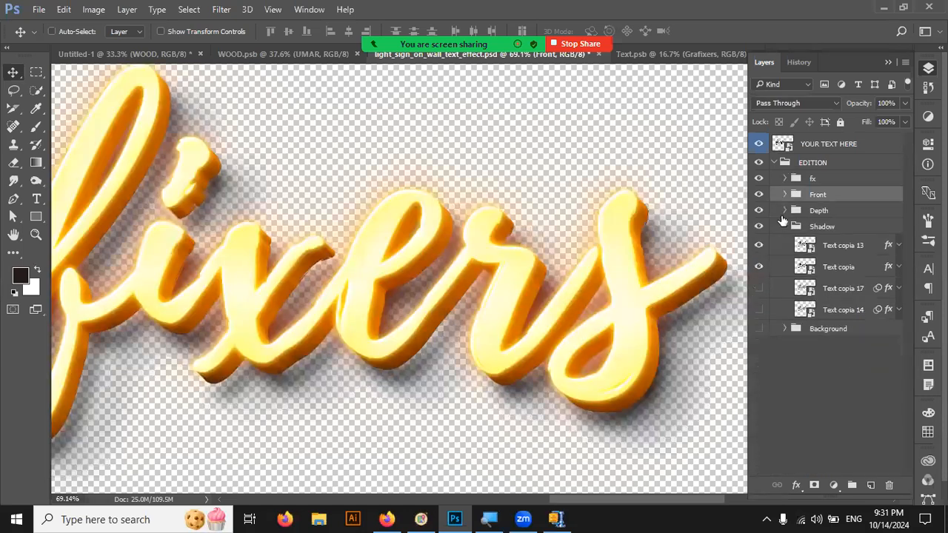
click(781, 214)
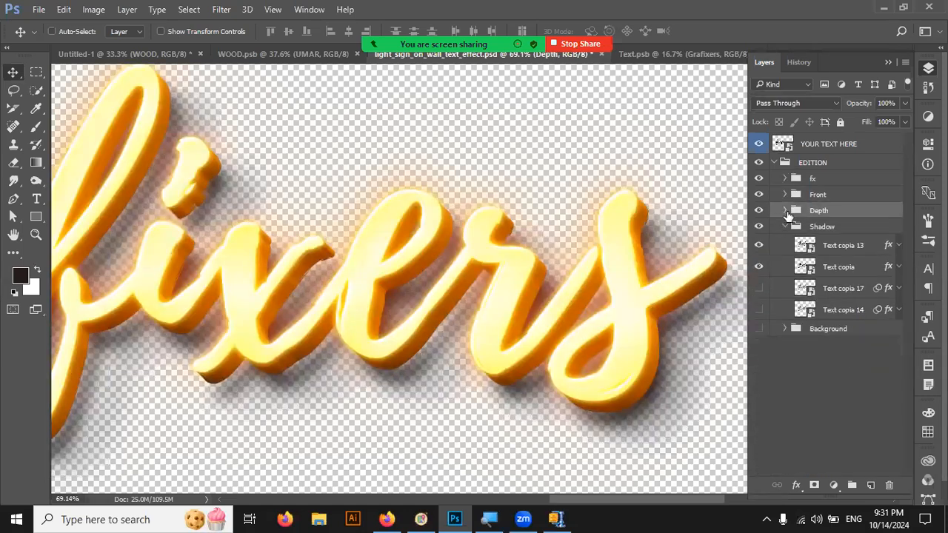
click(786, 228)
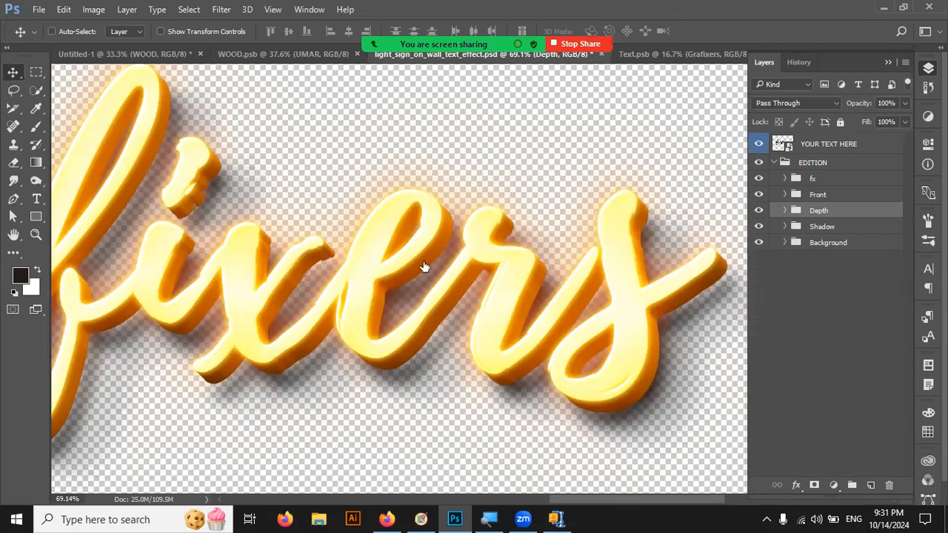
Switch to Firefox, dismiss the Google sign-in prompt and open the Freepik home page.
click(387, 518)
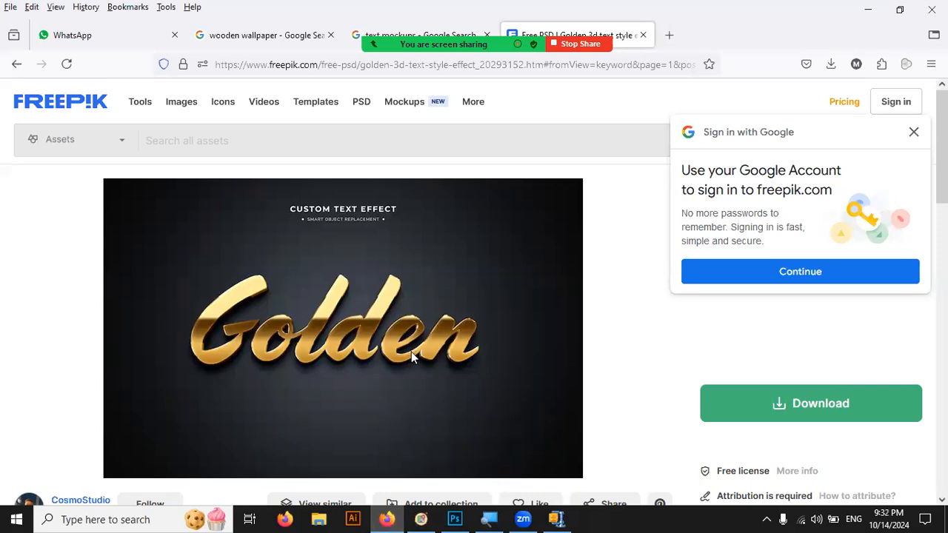
click(915, 133)
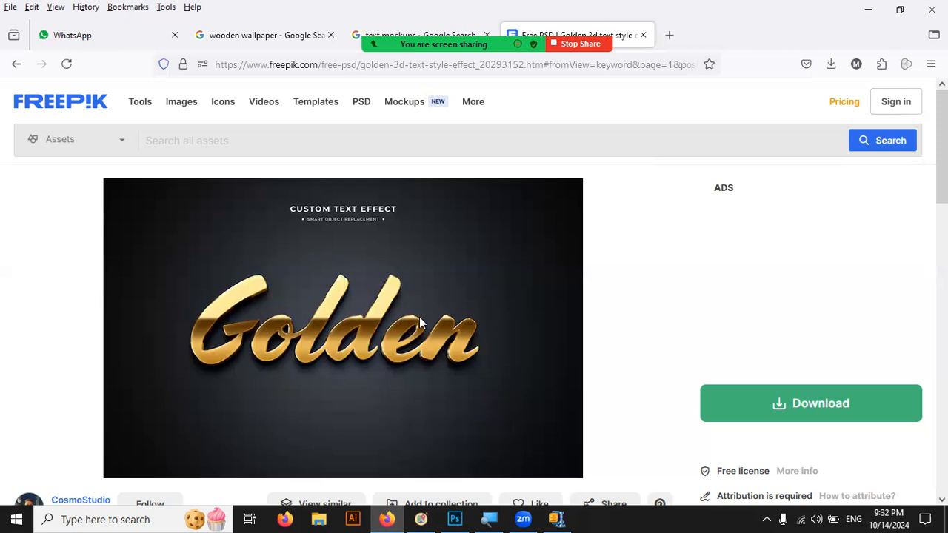
mouse_move(404, 101)
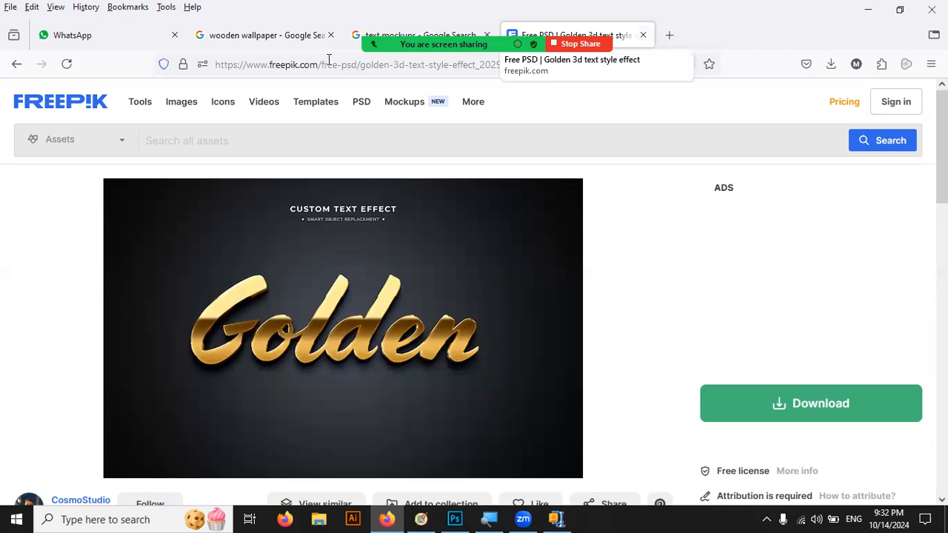
click(362, 19)
click(591, 139)
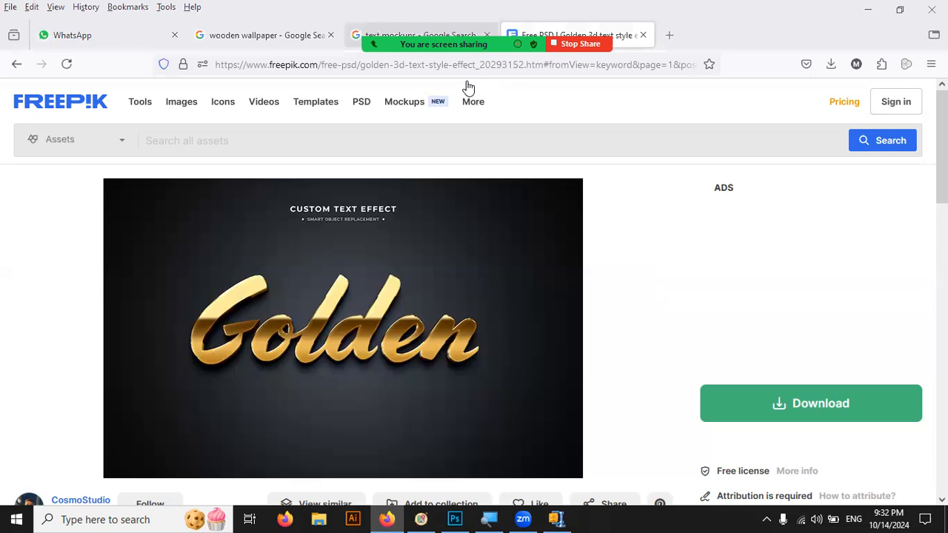
click(80, 105)
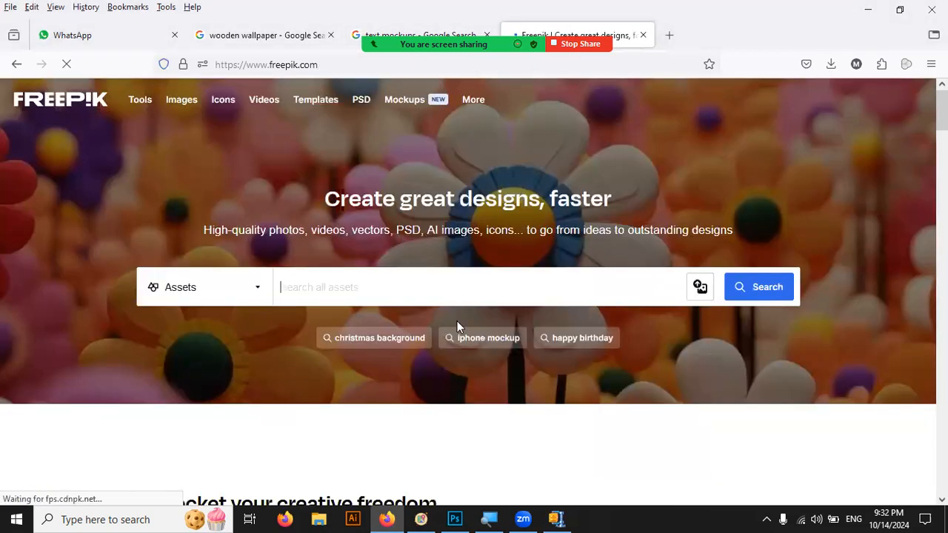
Look through the free tools and asset categories on the Freepik home page.
scroll(459, 328, down, 4)
scroll(458, 328, down, 3)
scroll(457, 320, up, 6)
scroll(457, 318, down, 6)
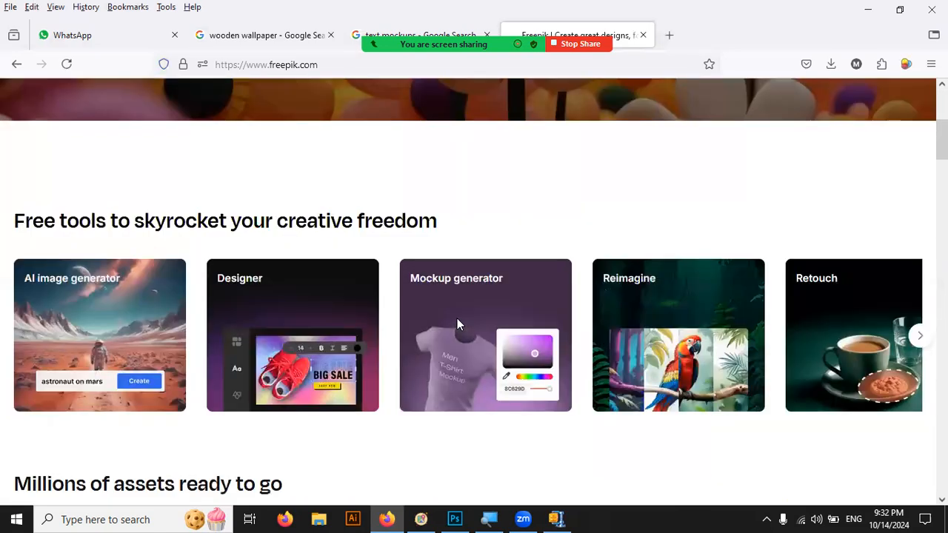
scroll(458, 325, down, 2)
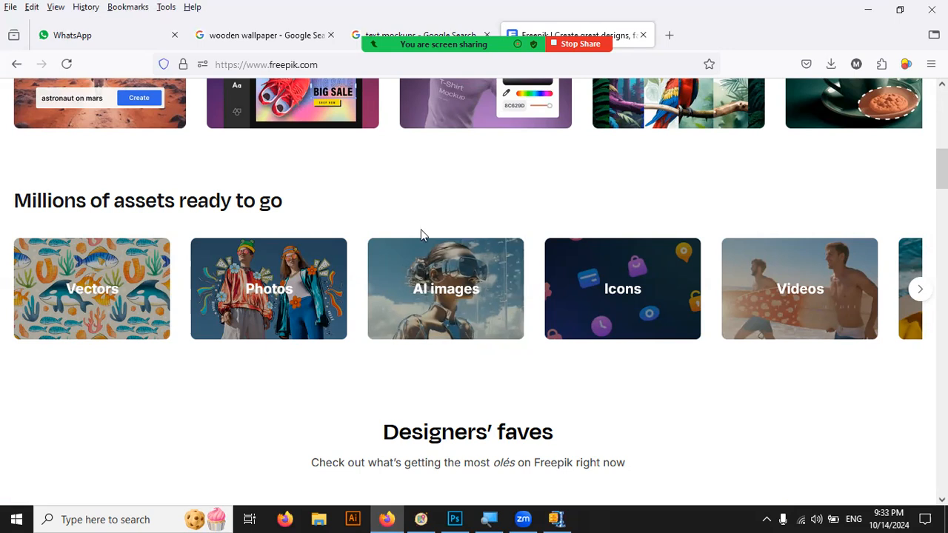
Close the light-sign archive in WinZip and end the Zoom screen sharing.
click(556, 519)
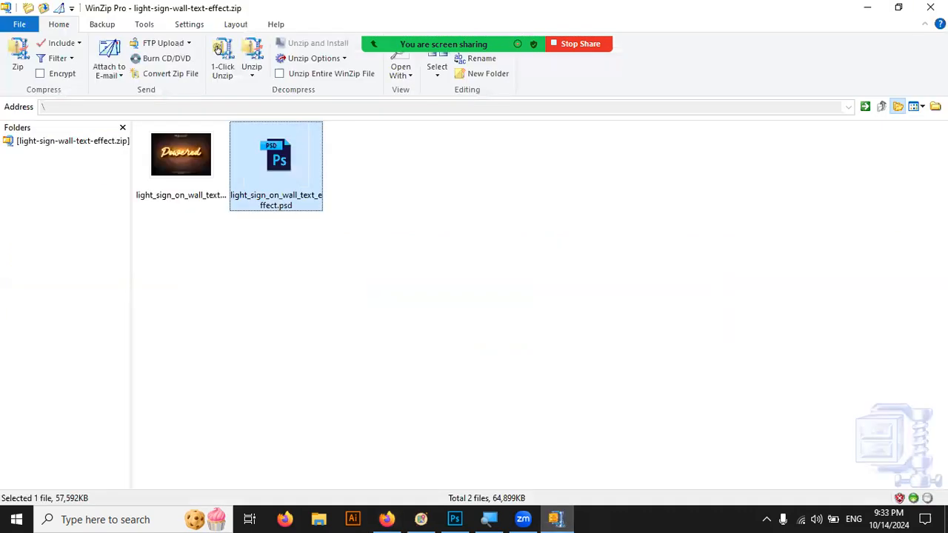
click(930, 7)
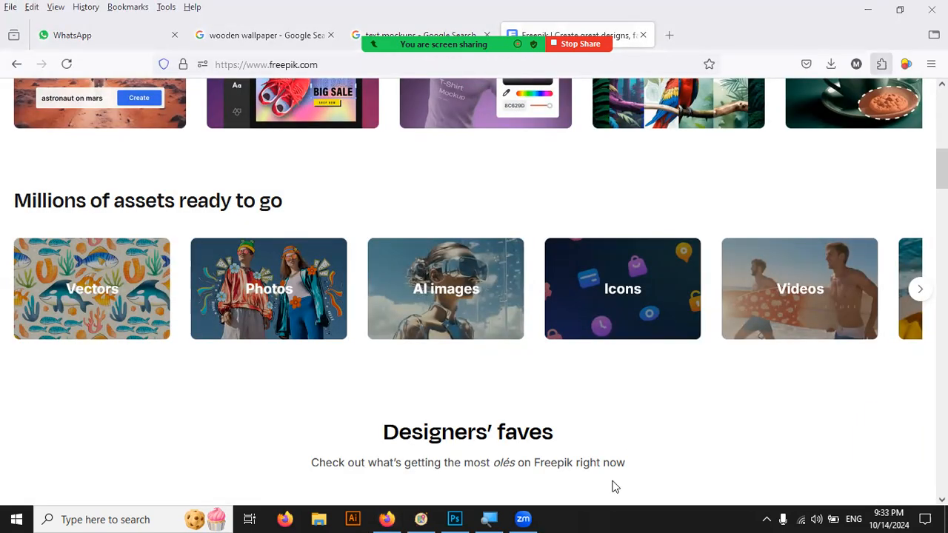
click(494, 518)
click(567, 399)
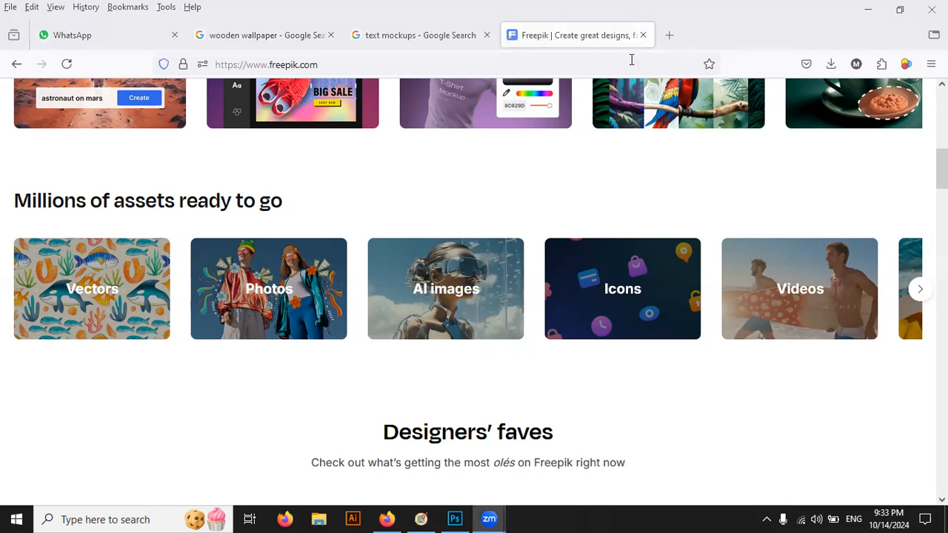
Return to the Google Images results for text mockups and examine the available text effect templates.
scroll(330, 232, up, 8)
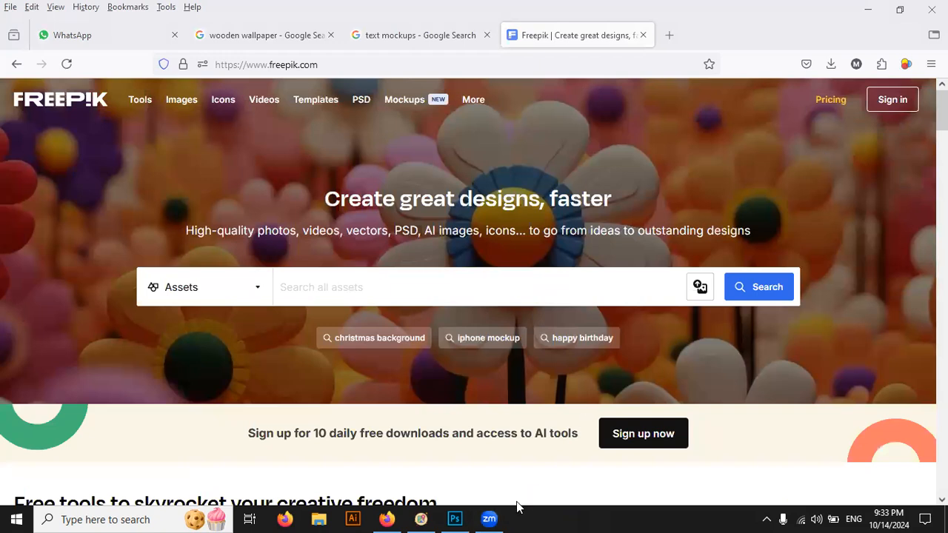
click(472, 295)
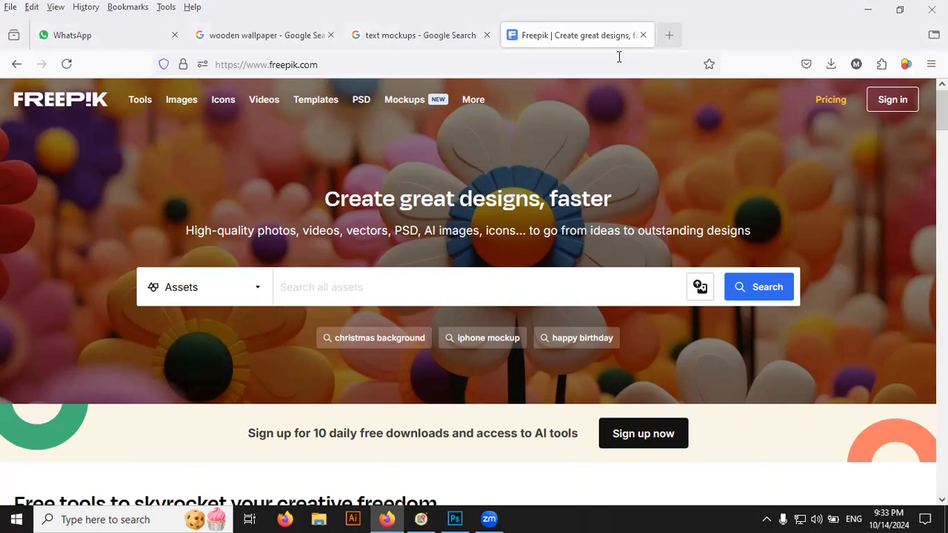
key(ctrl+shift+Tab)
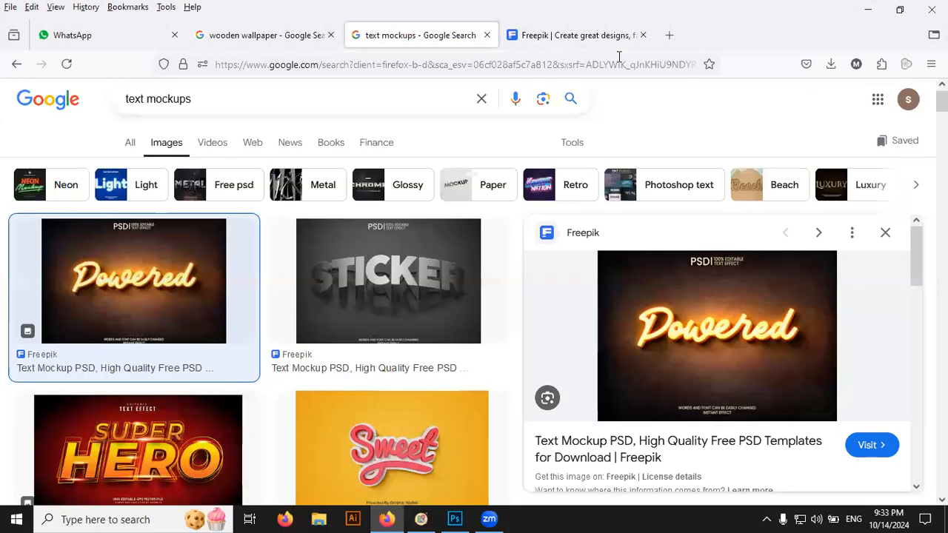
scroll(284, 374, down, 3)
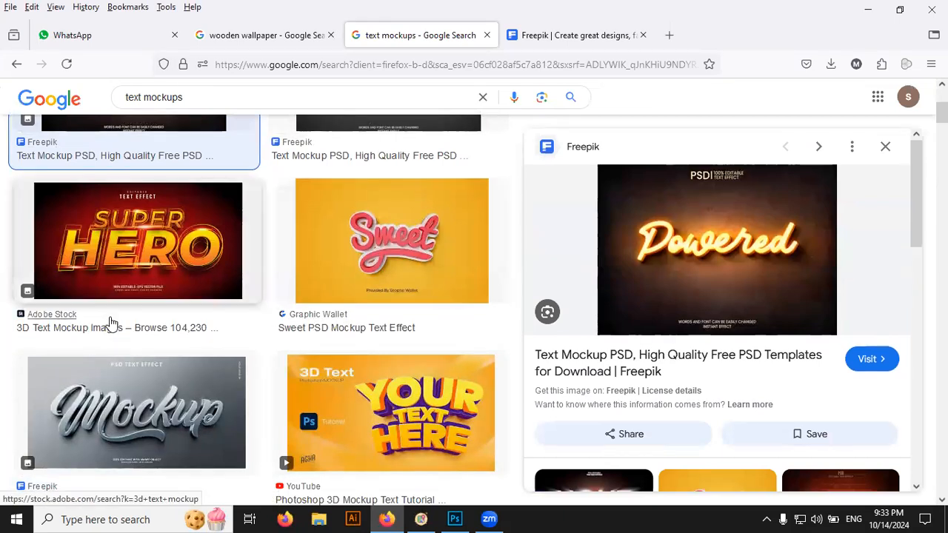
scroll(111, 324, down, 2)
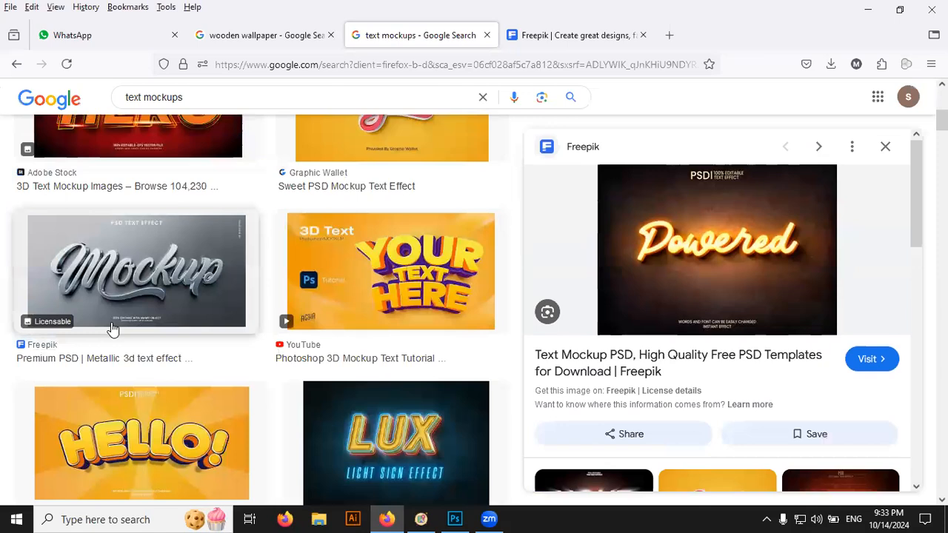
scroll(305, 325, down, 3)
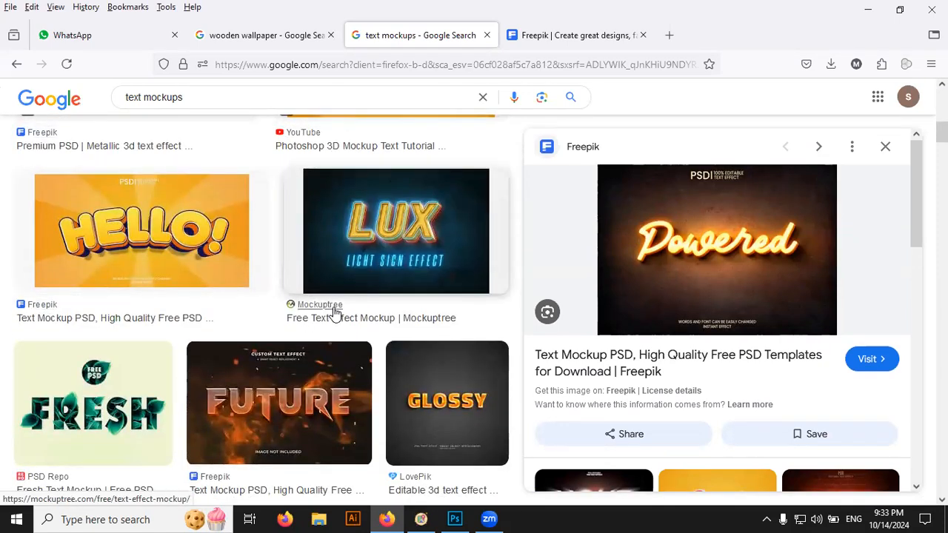
scroll(333, 314, down, 2)
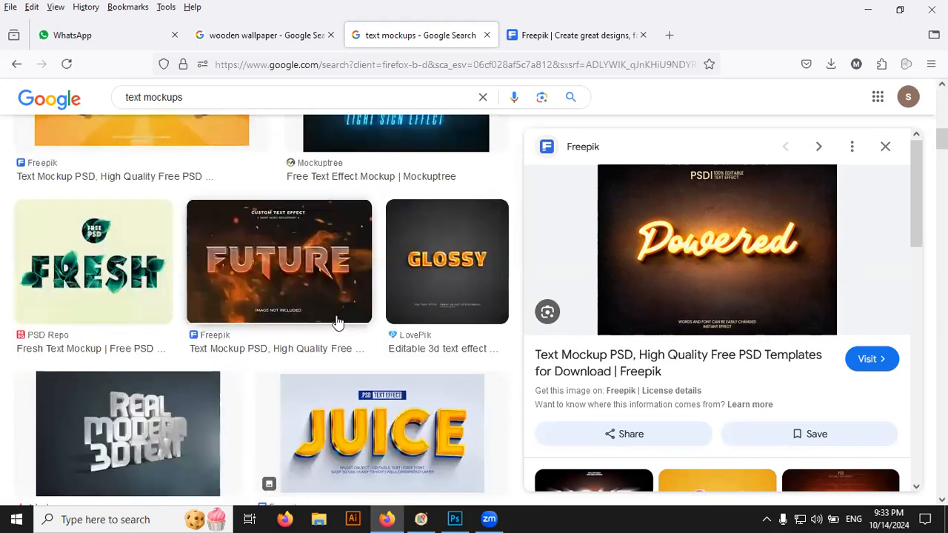
scroll(338, 324, down, 2)
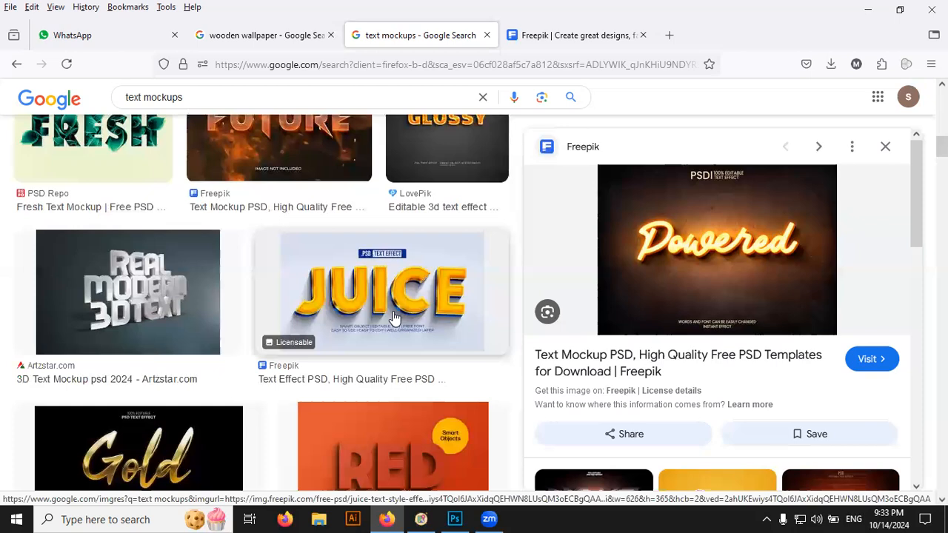
scroll(394, 316, down, 2)
scroll(394, 320, down, 2)
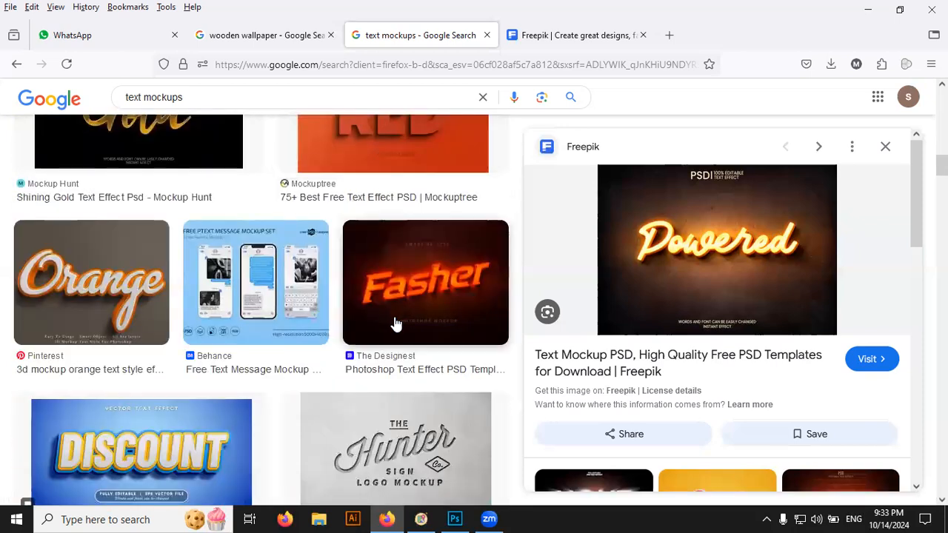
scroll(395, 326, down, 2)
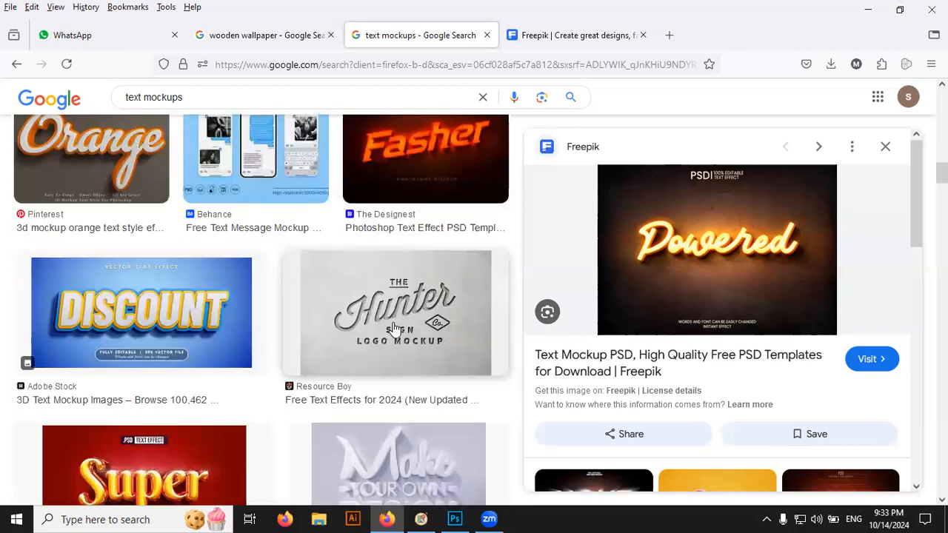
scroll(393, 334, down, 2)
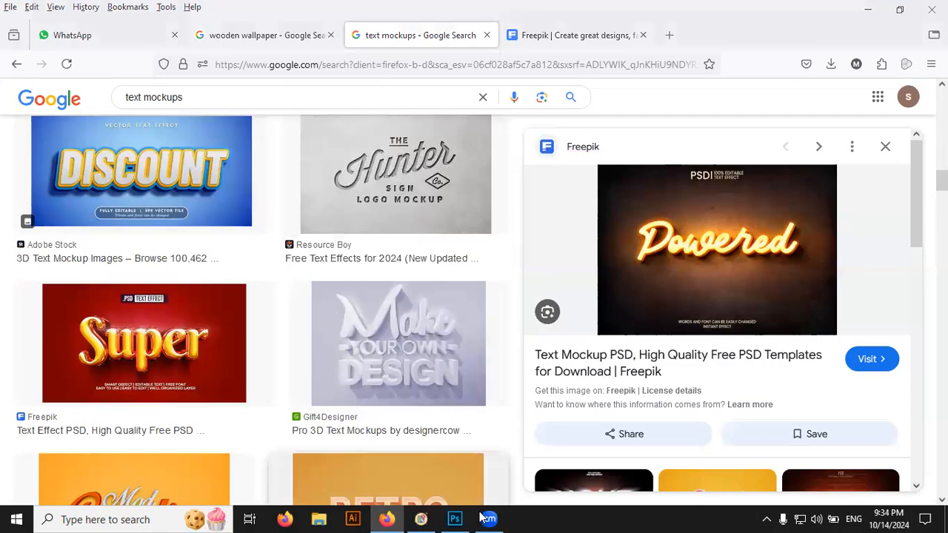
Switch to Photoshop to view the Grafixers light sign on its wall background, and return to the mockup results in Firefox.
click(454, 518)
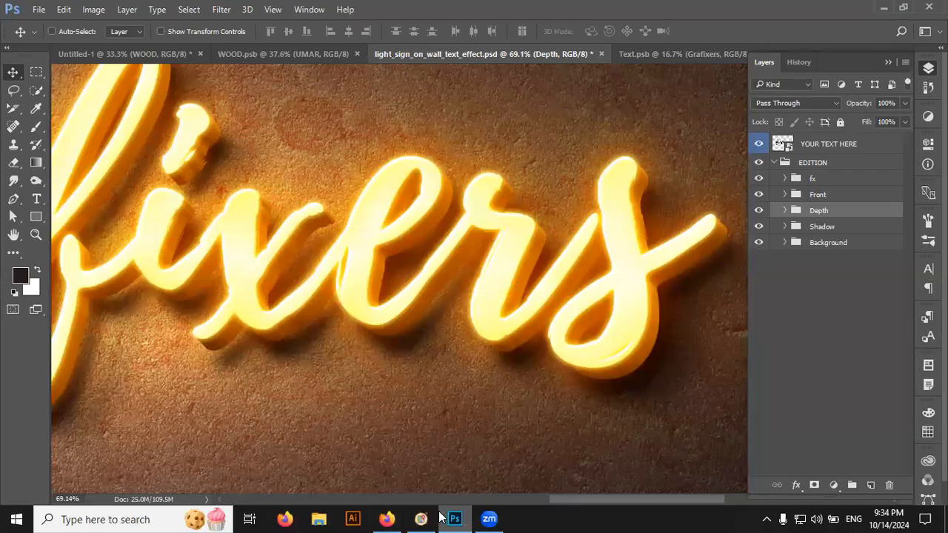
mouse_move(435, 518)
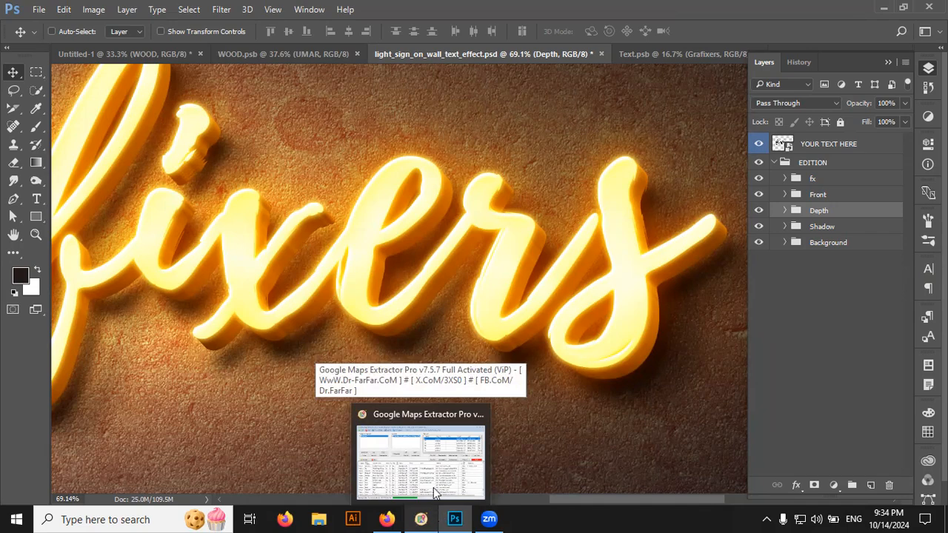
click(386, 519)
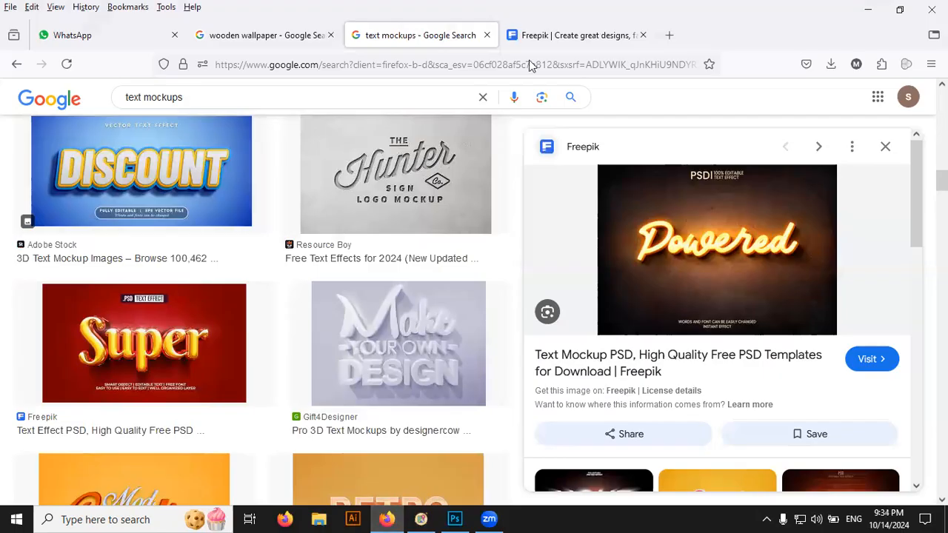